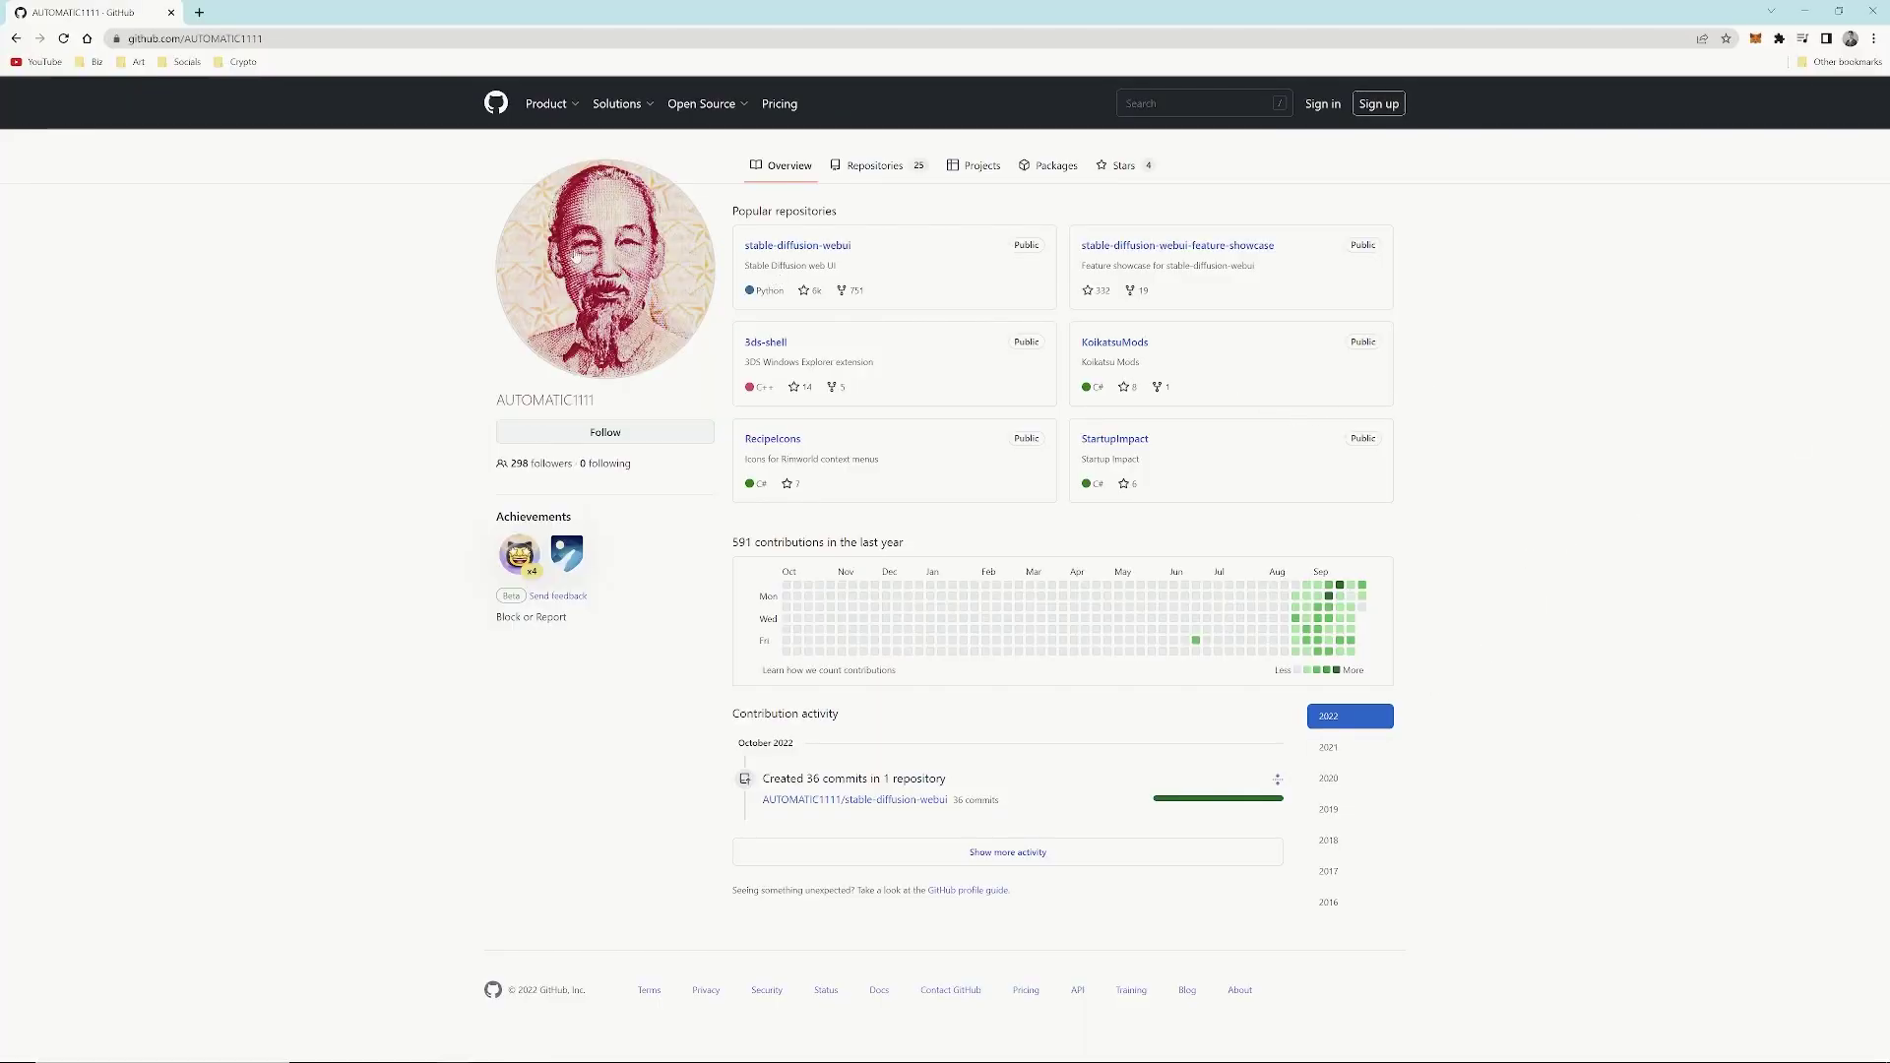
- Open the stable-diffusion-webui repository and scroll its README to the Windows steps starting with Python 3.10.6
left_click(814, 254)
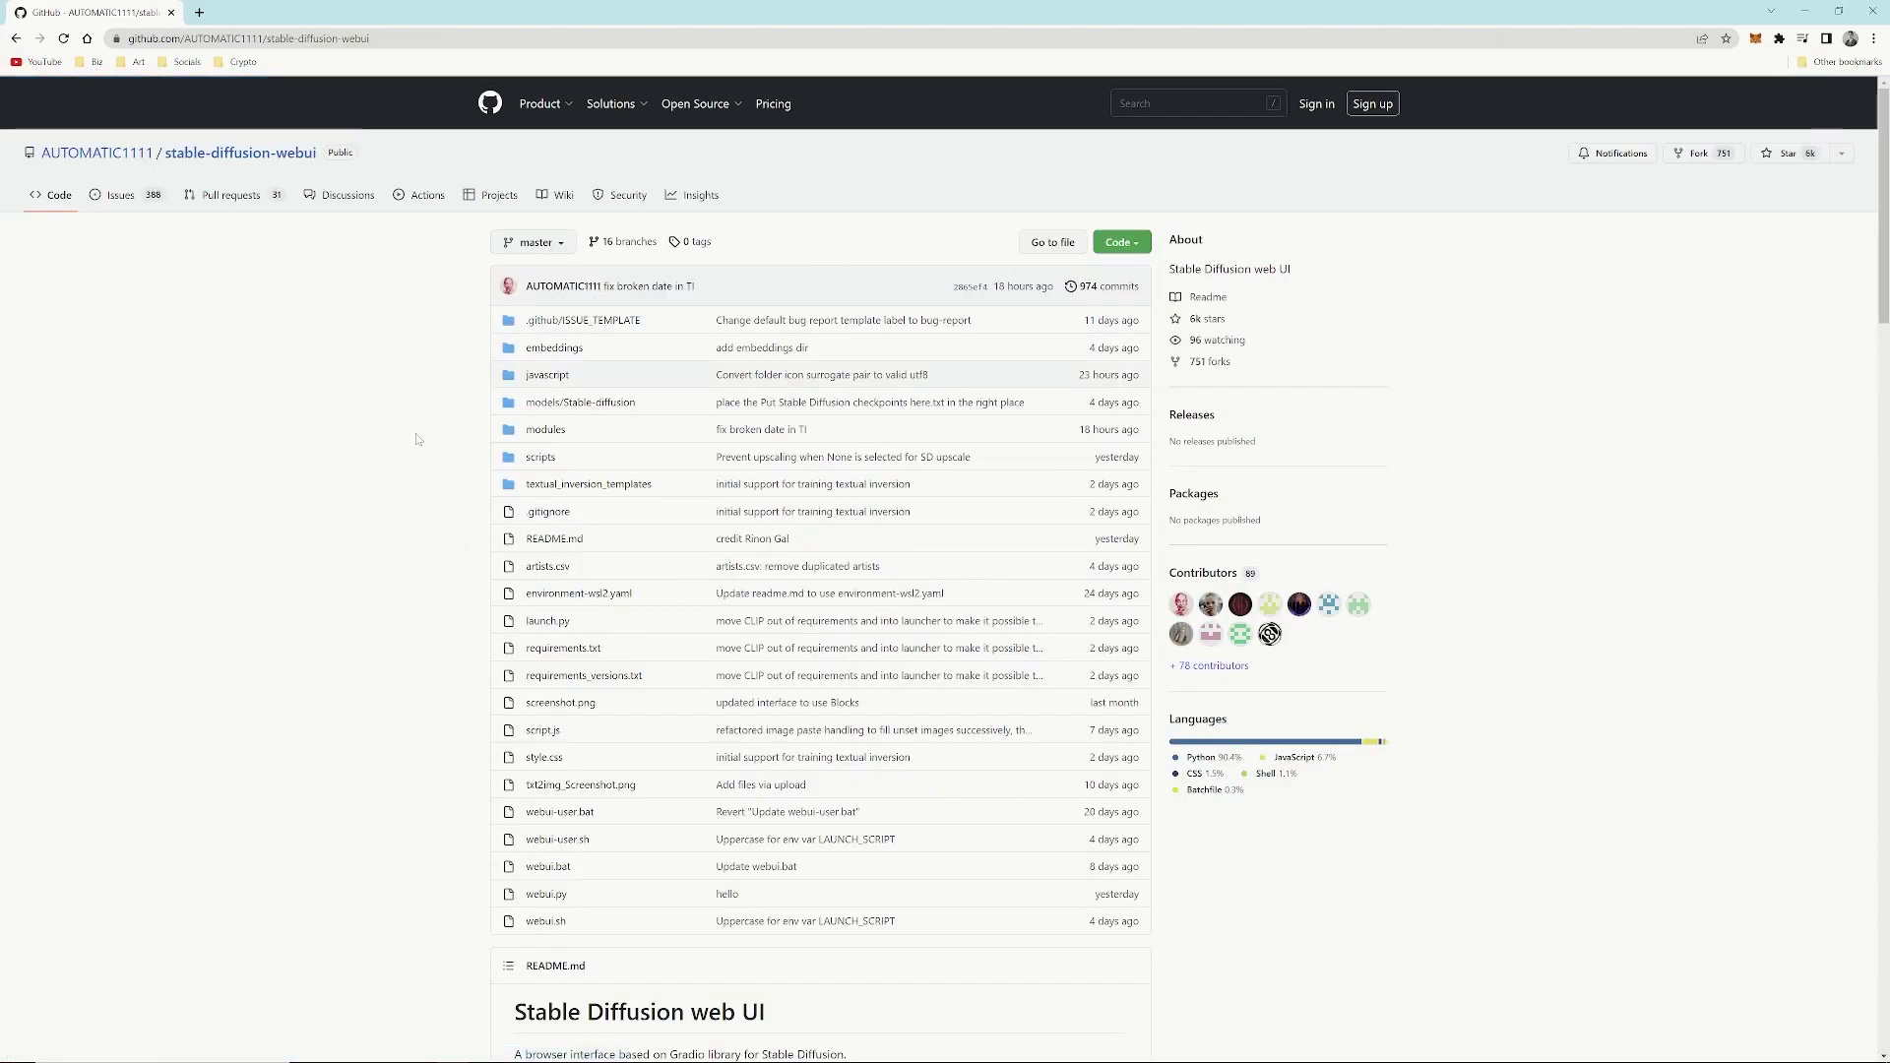
scroll(417, 440, "down", 3)
scroll(416, 440, "down", 8)
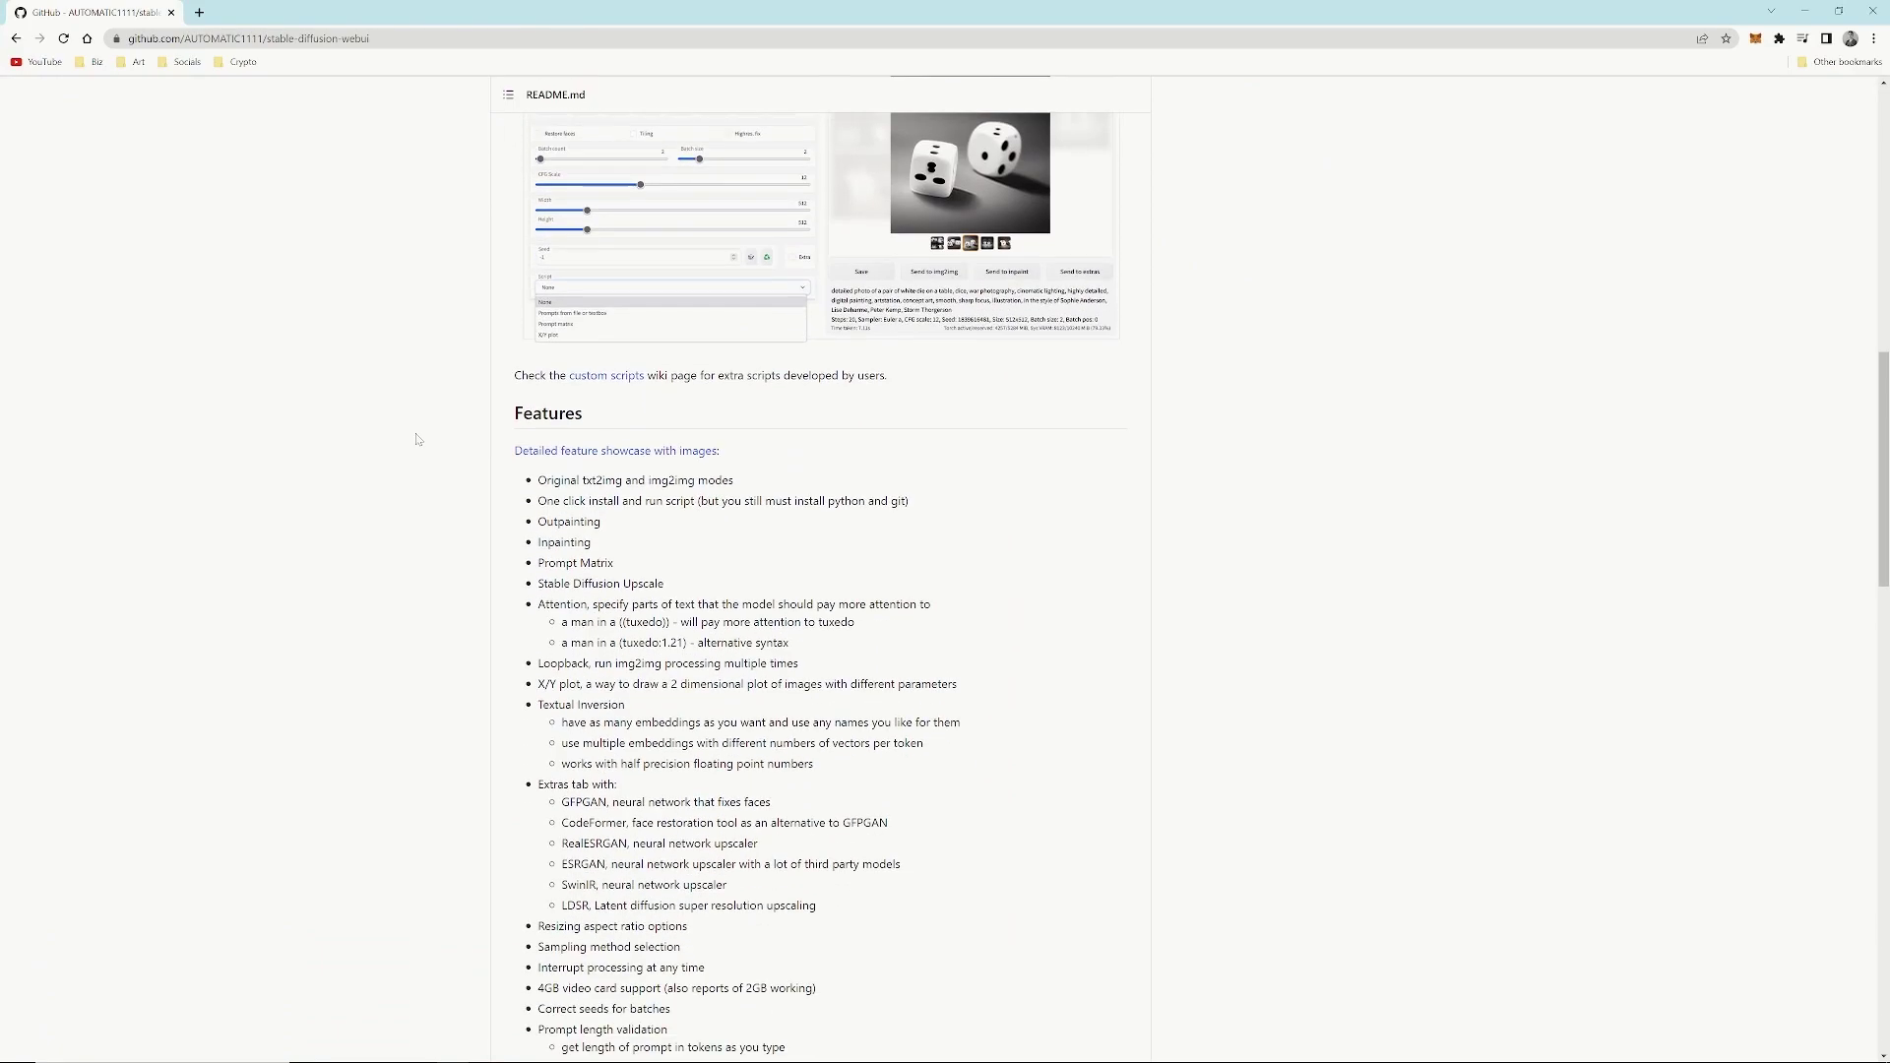
scroll(416, 439, "down", 20)
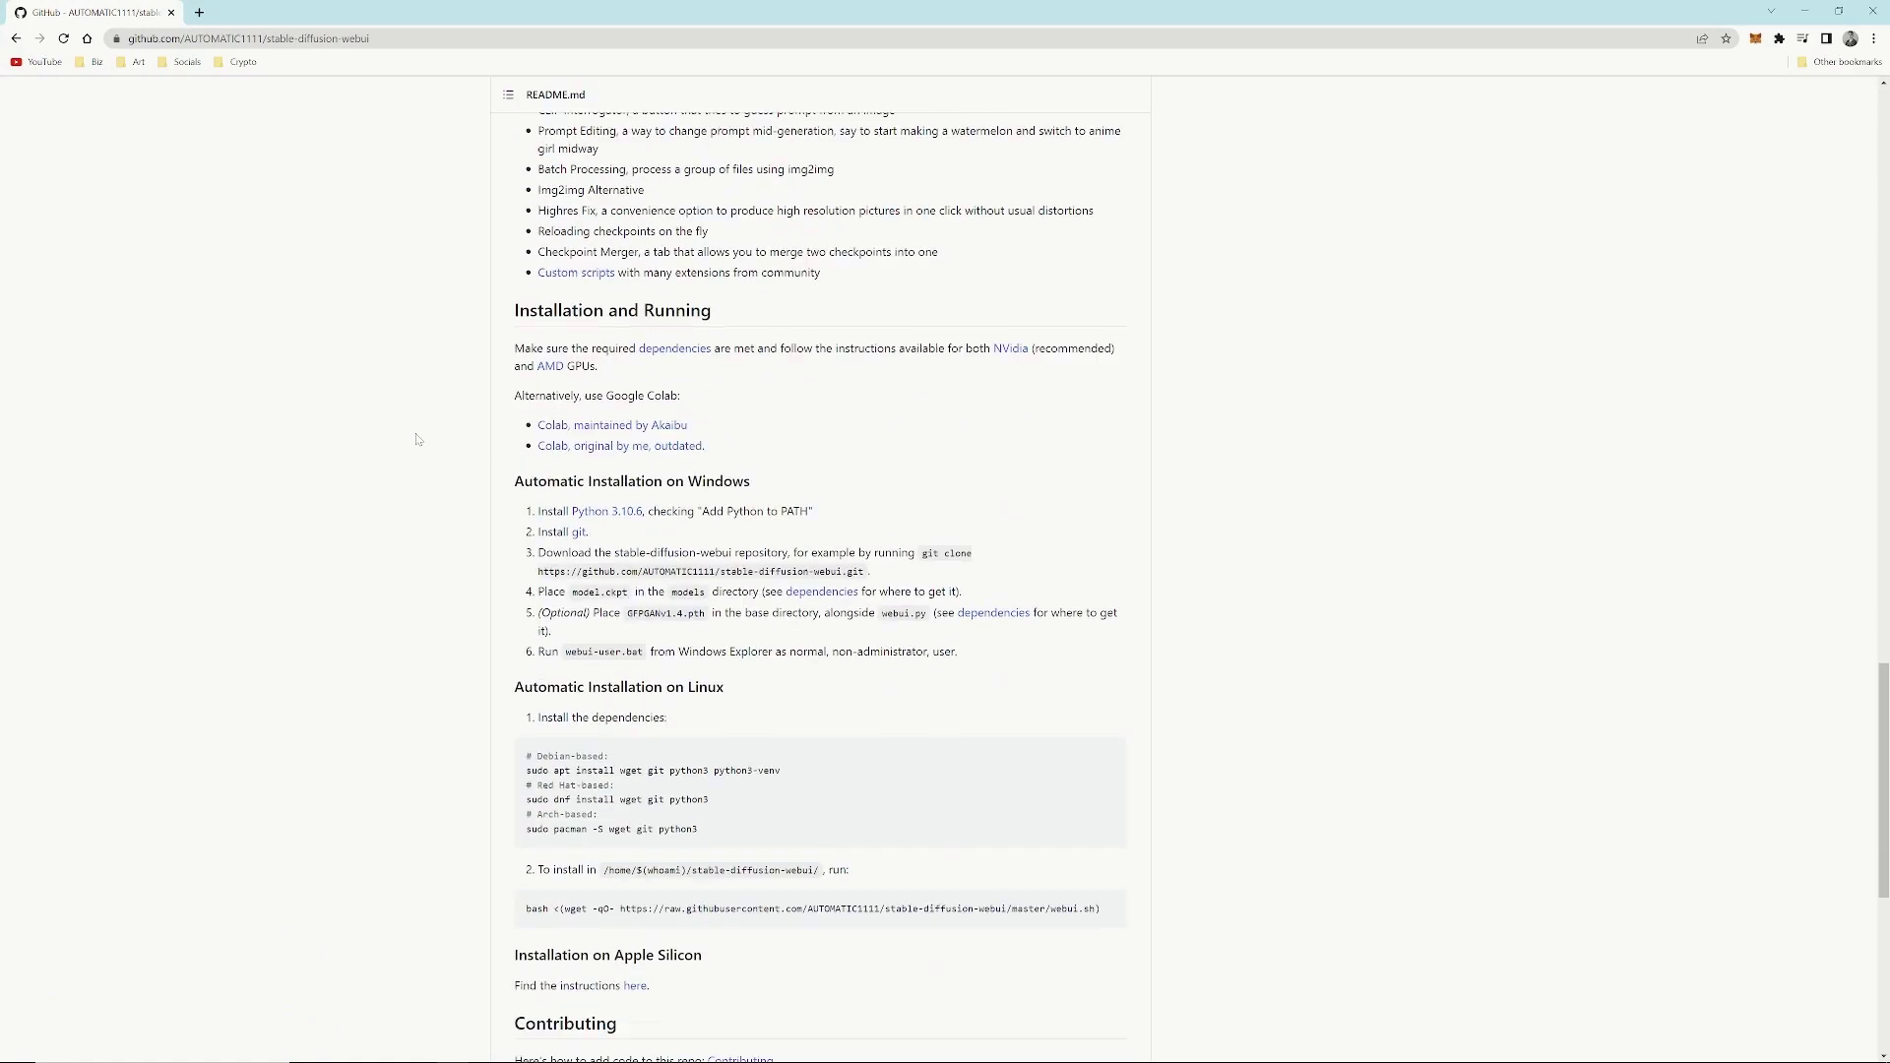
scroll(416, 439, "down", 3)
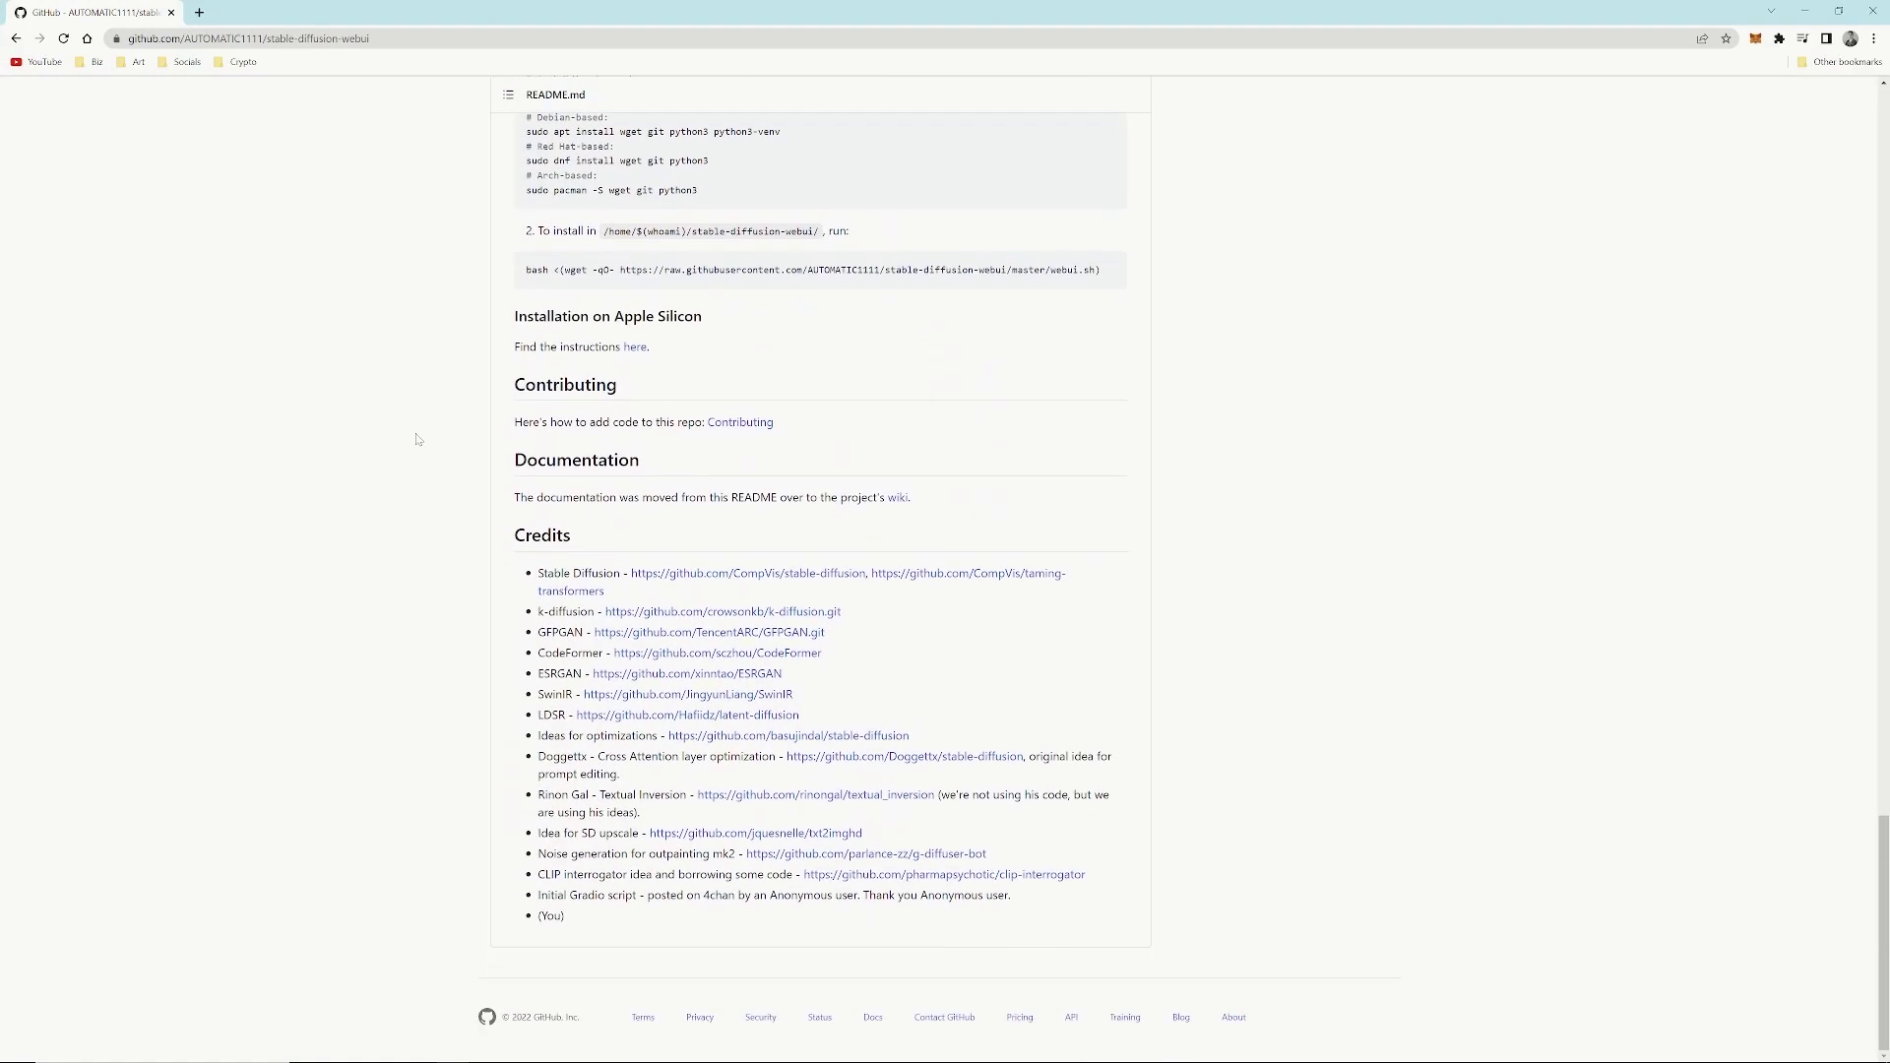
scroll(417, 439, "up", 5)
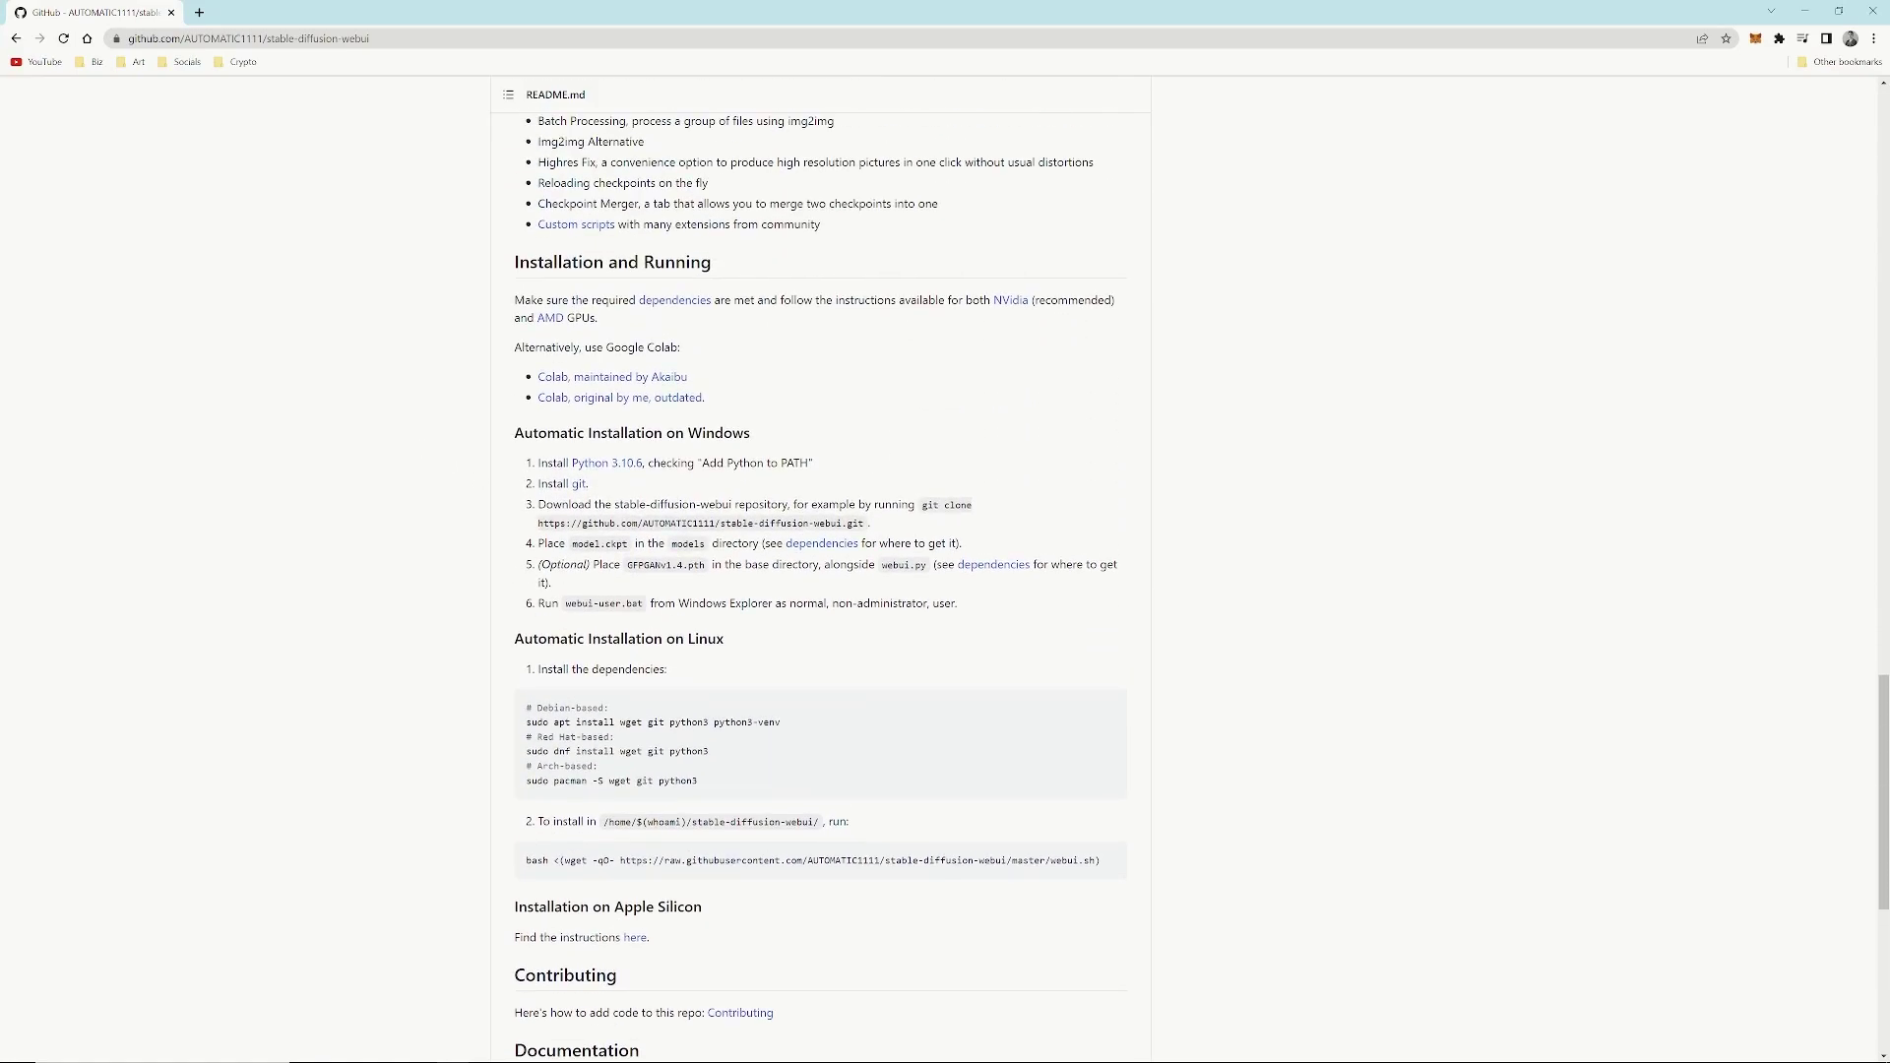
- Download the Python 3.10.7 Windows installer (64-bit) from the Python releases page
left_click(606, 463)
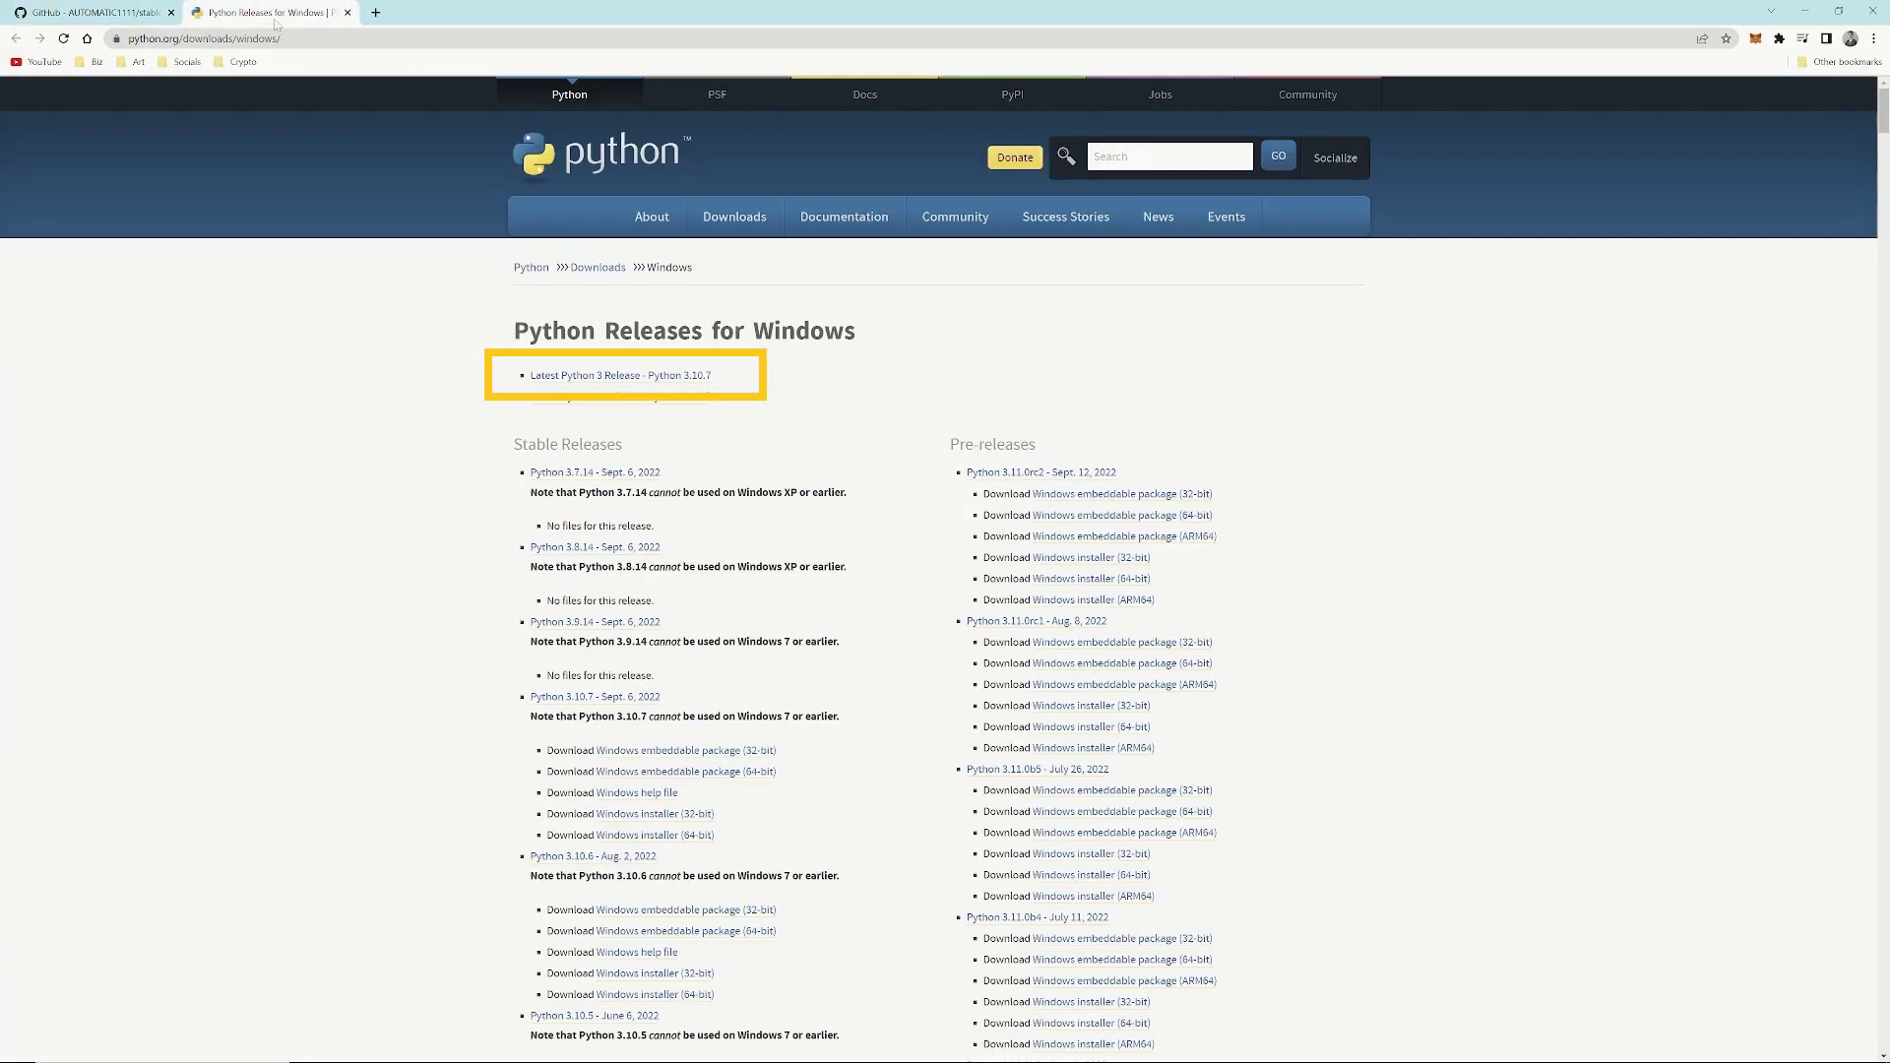
left_click(627, 380)
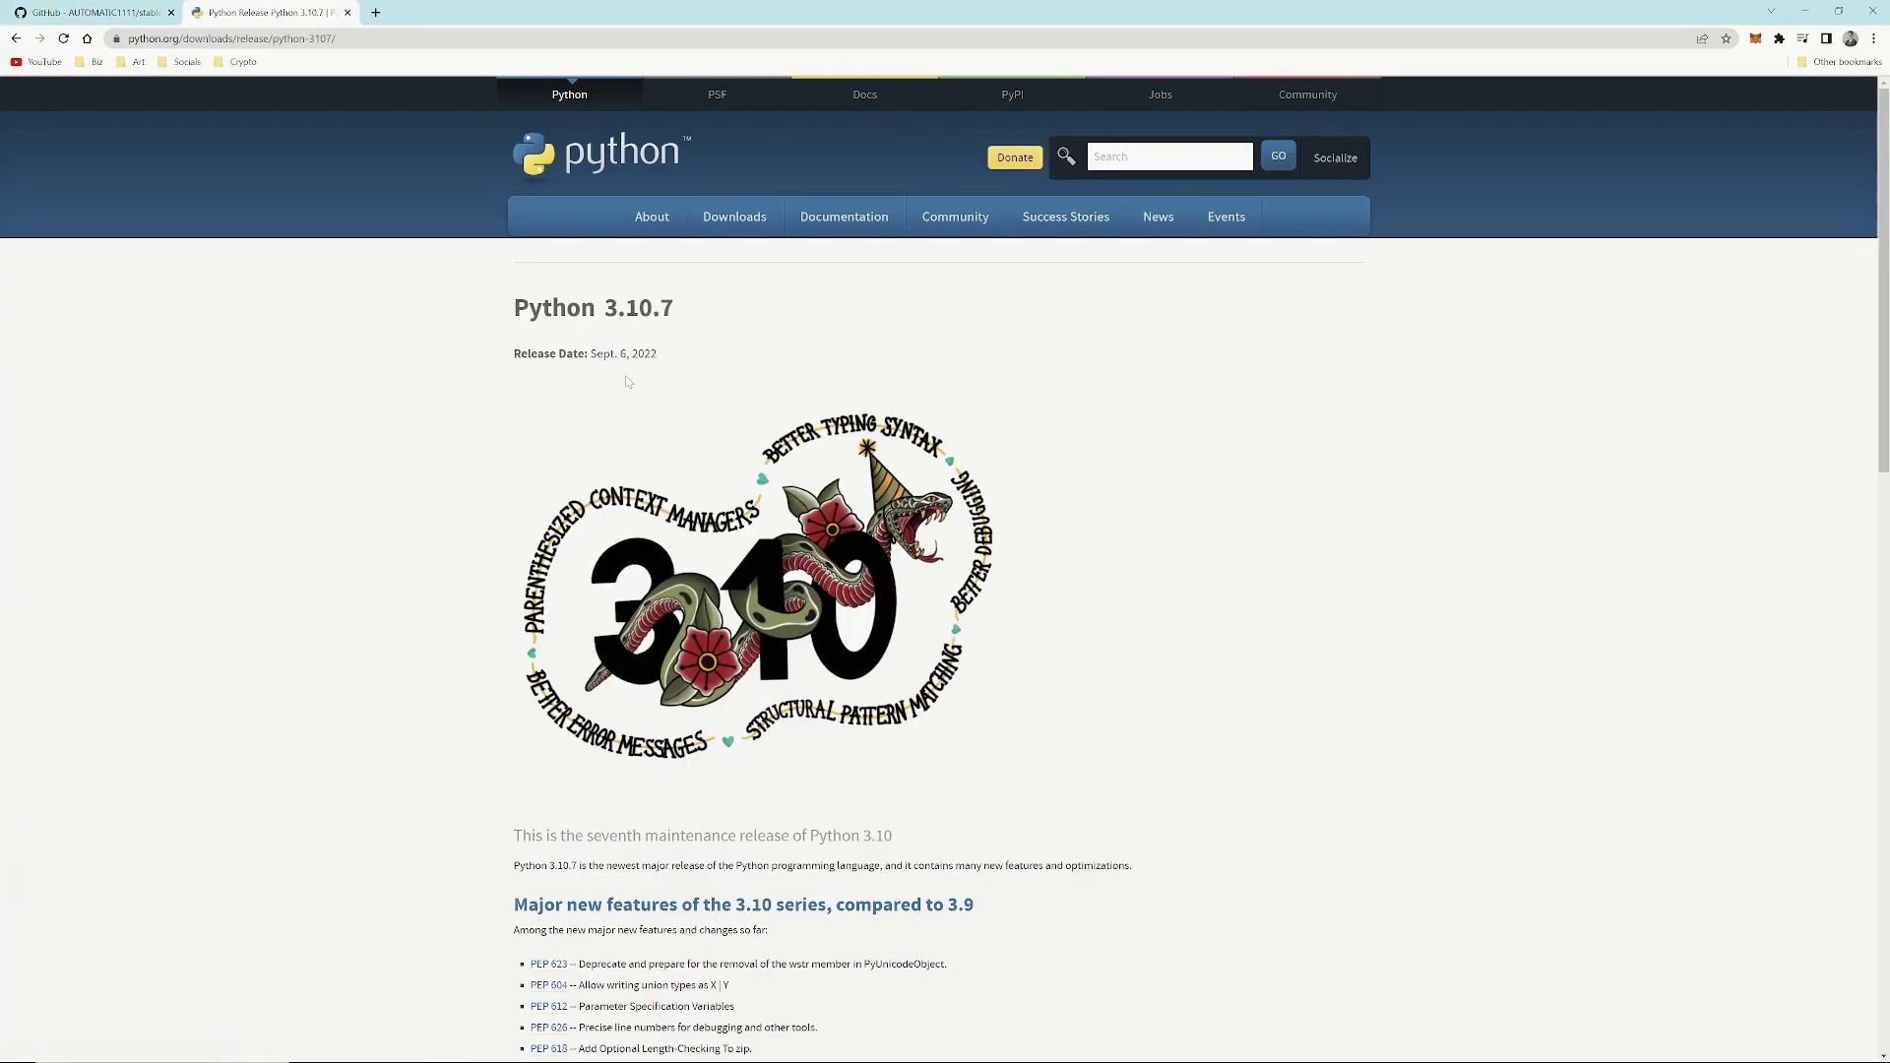
scroll(458, 511, "down", 9)
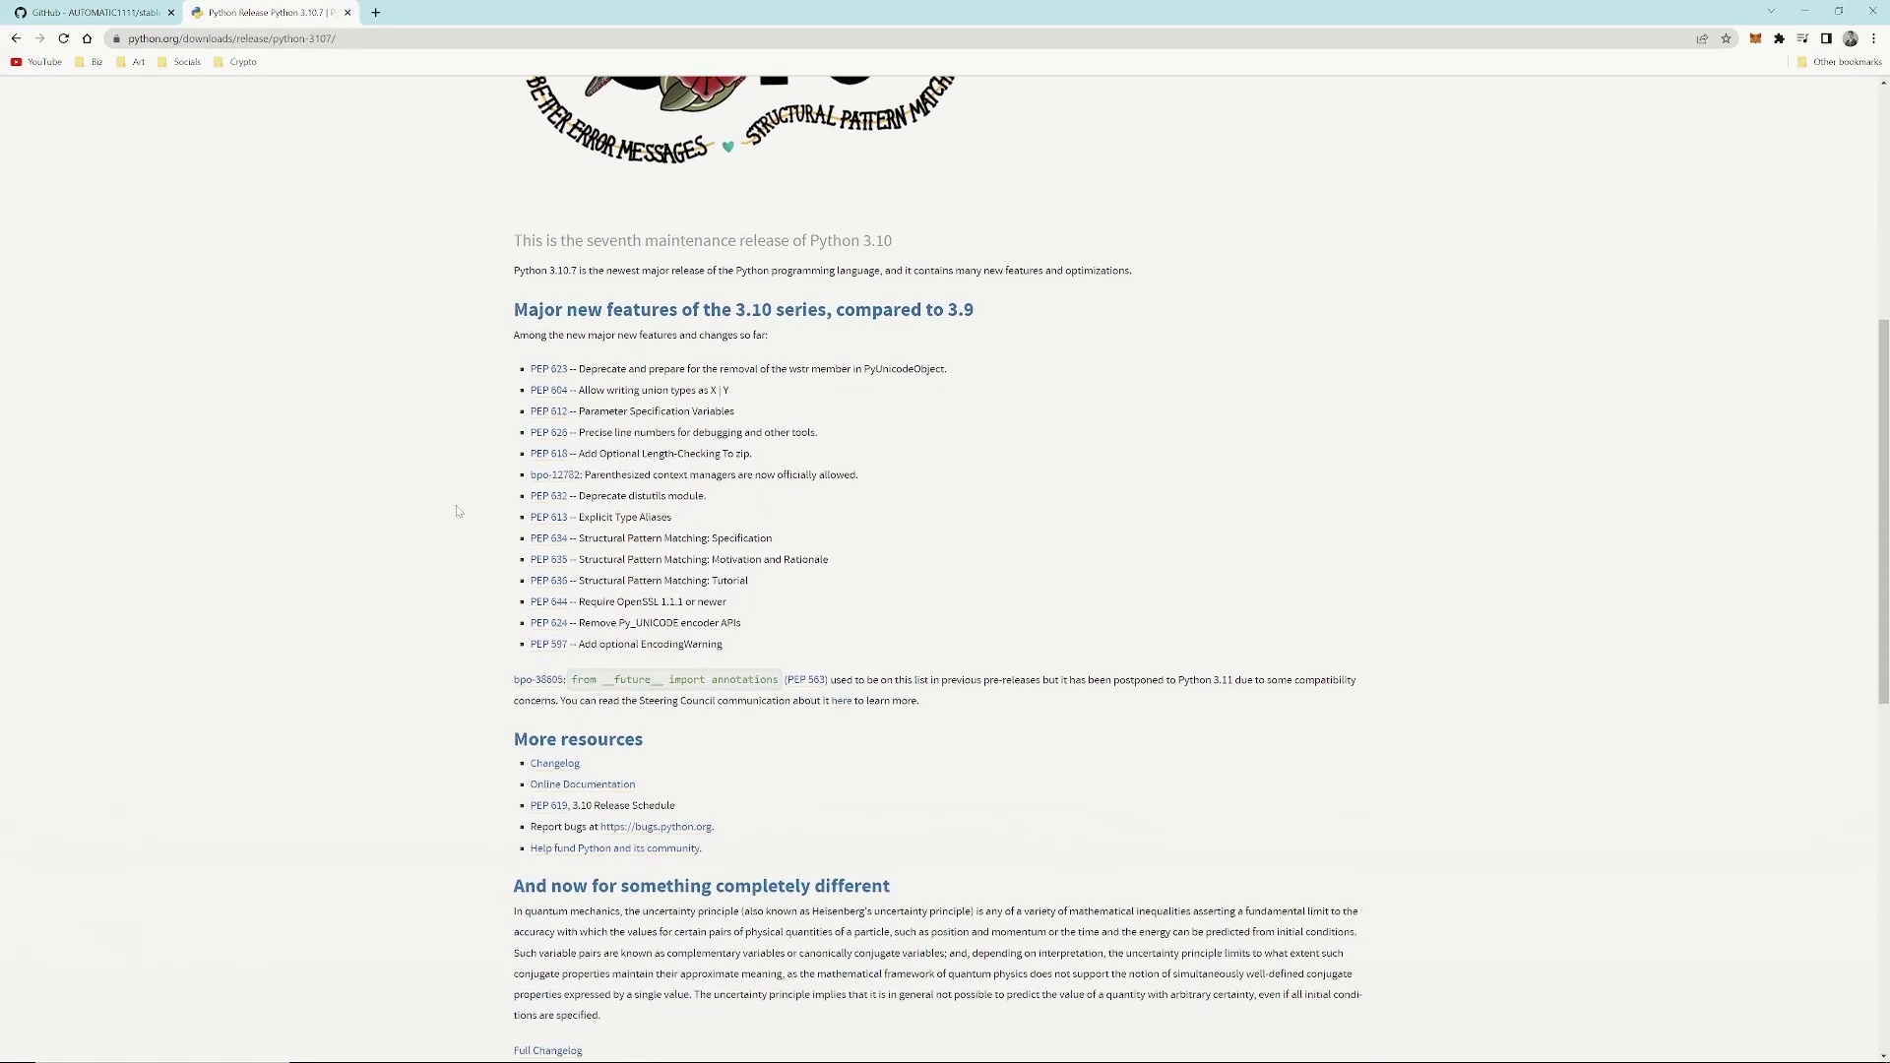
scroll(458, 511, "down", 5)
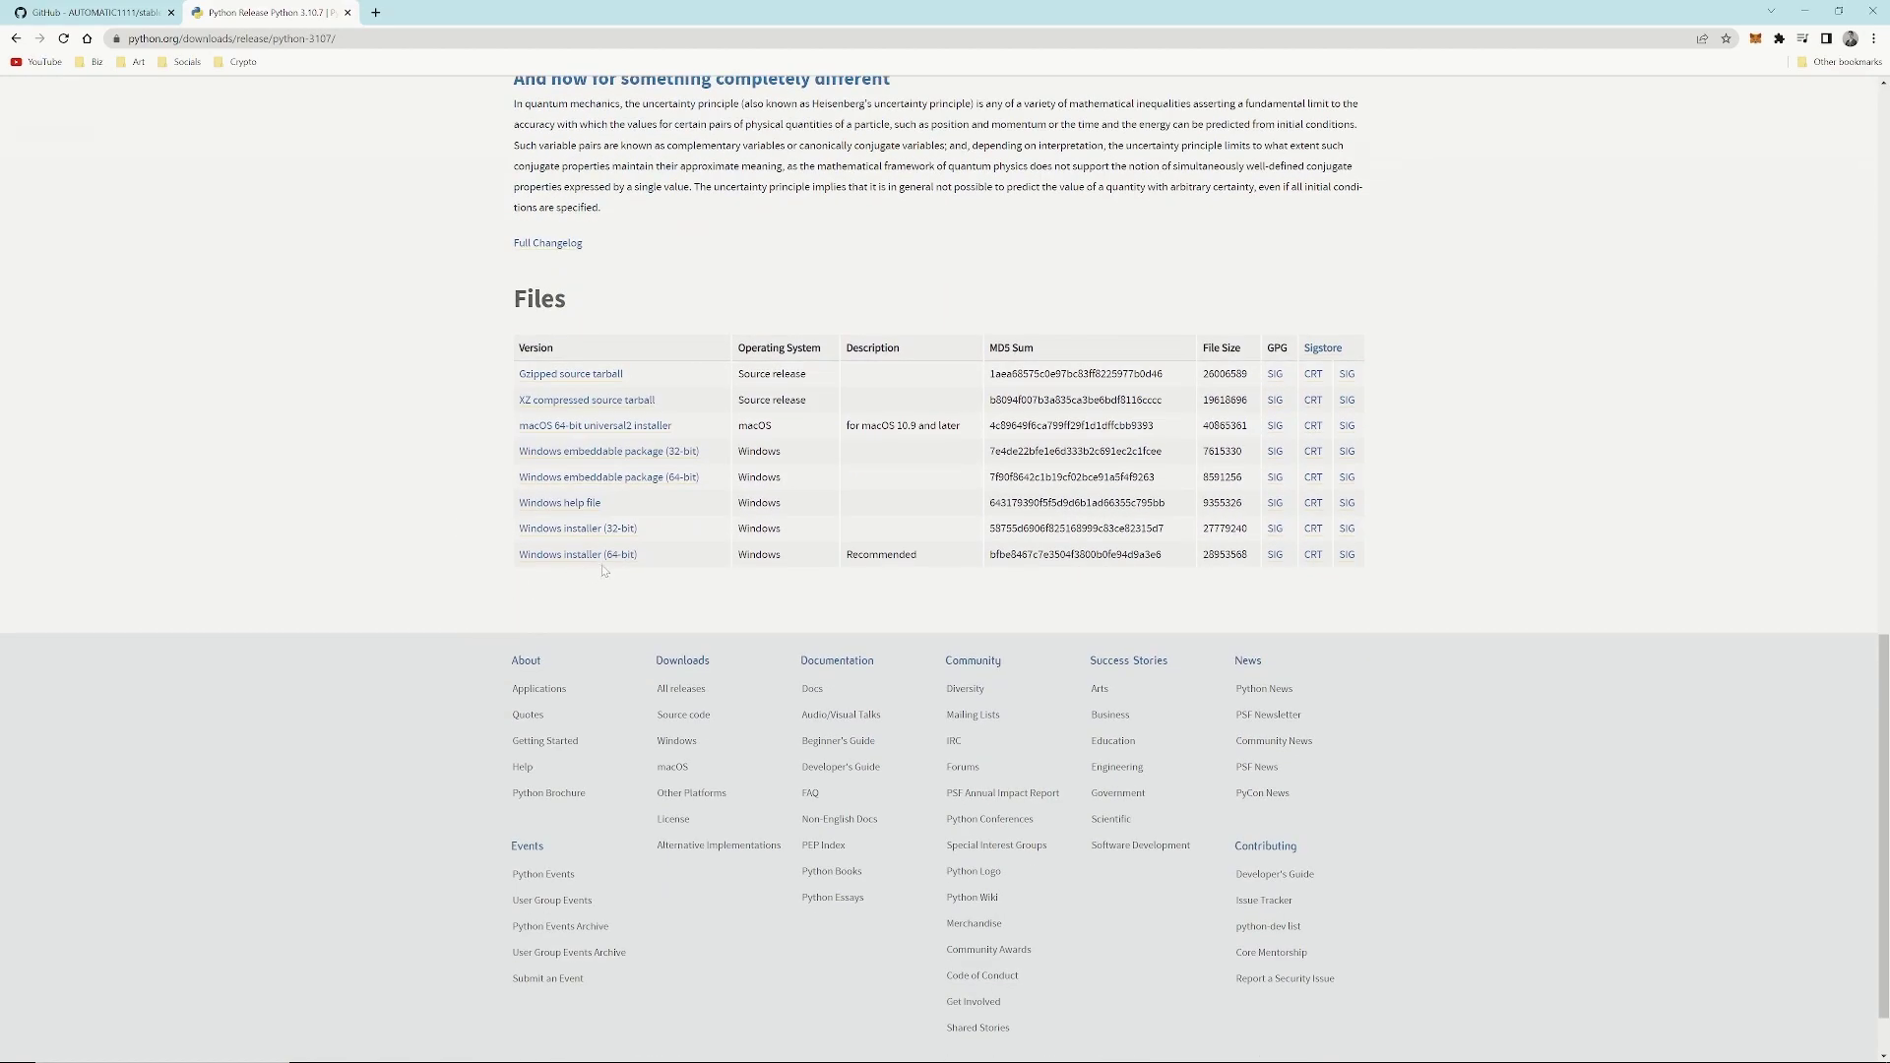
left_click(594, 557)
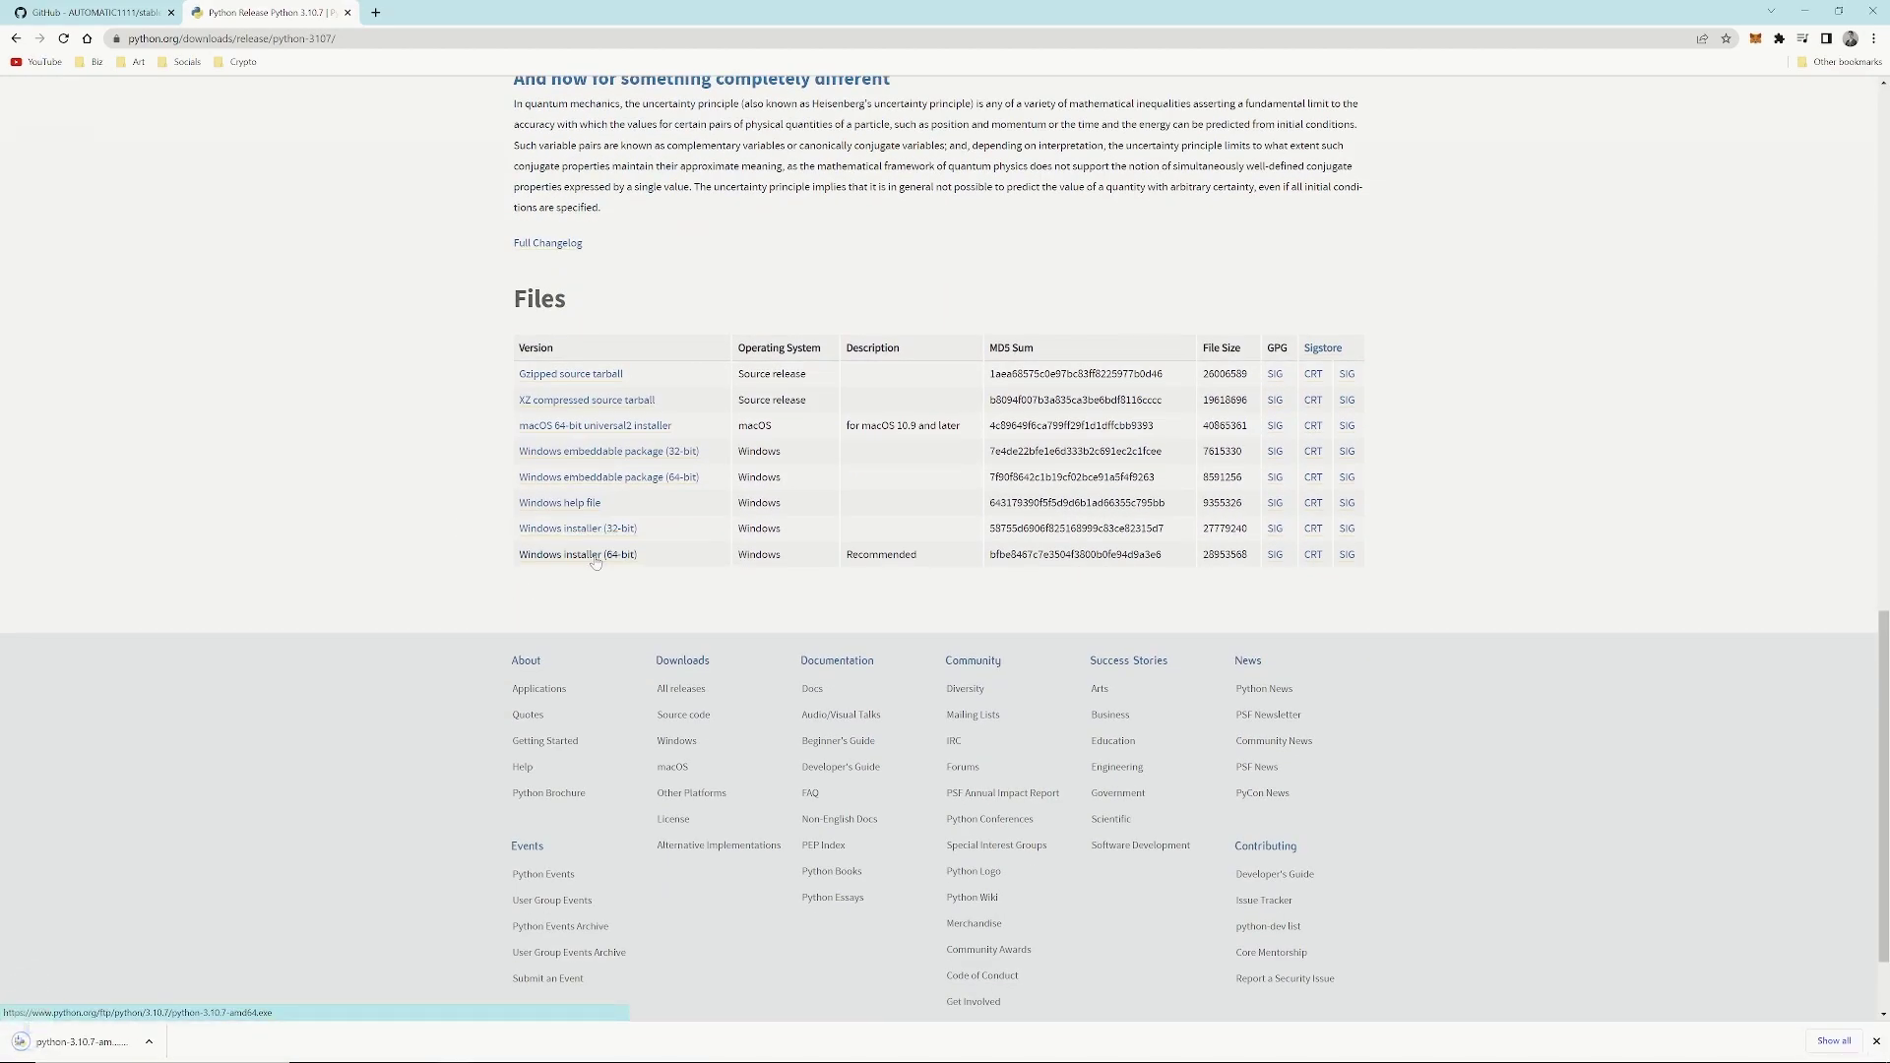
- Run the installer, remove the old Python 3.10.7, and install with Python 3.10 added to PATH
left_click(98, 1041)
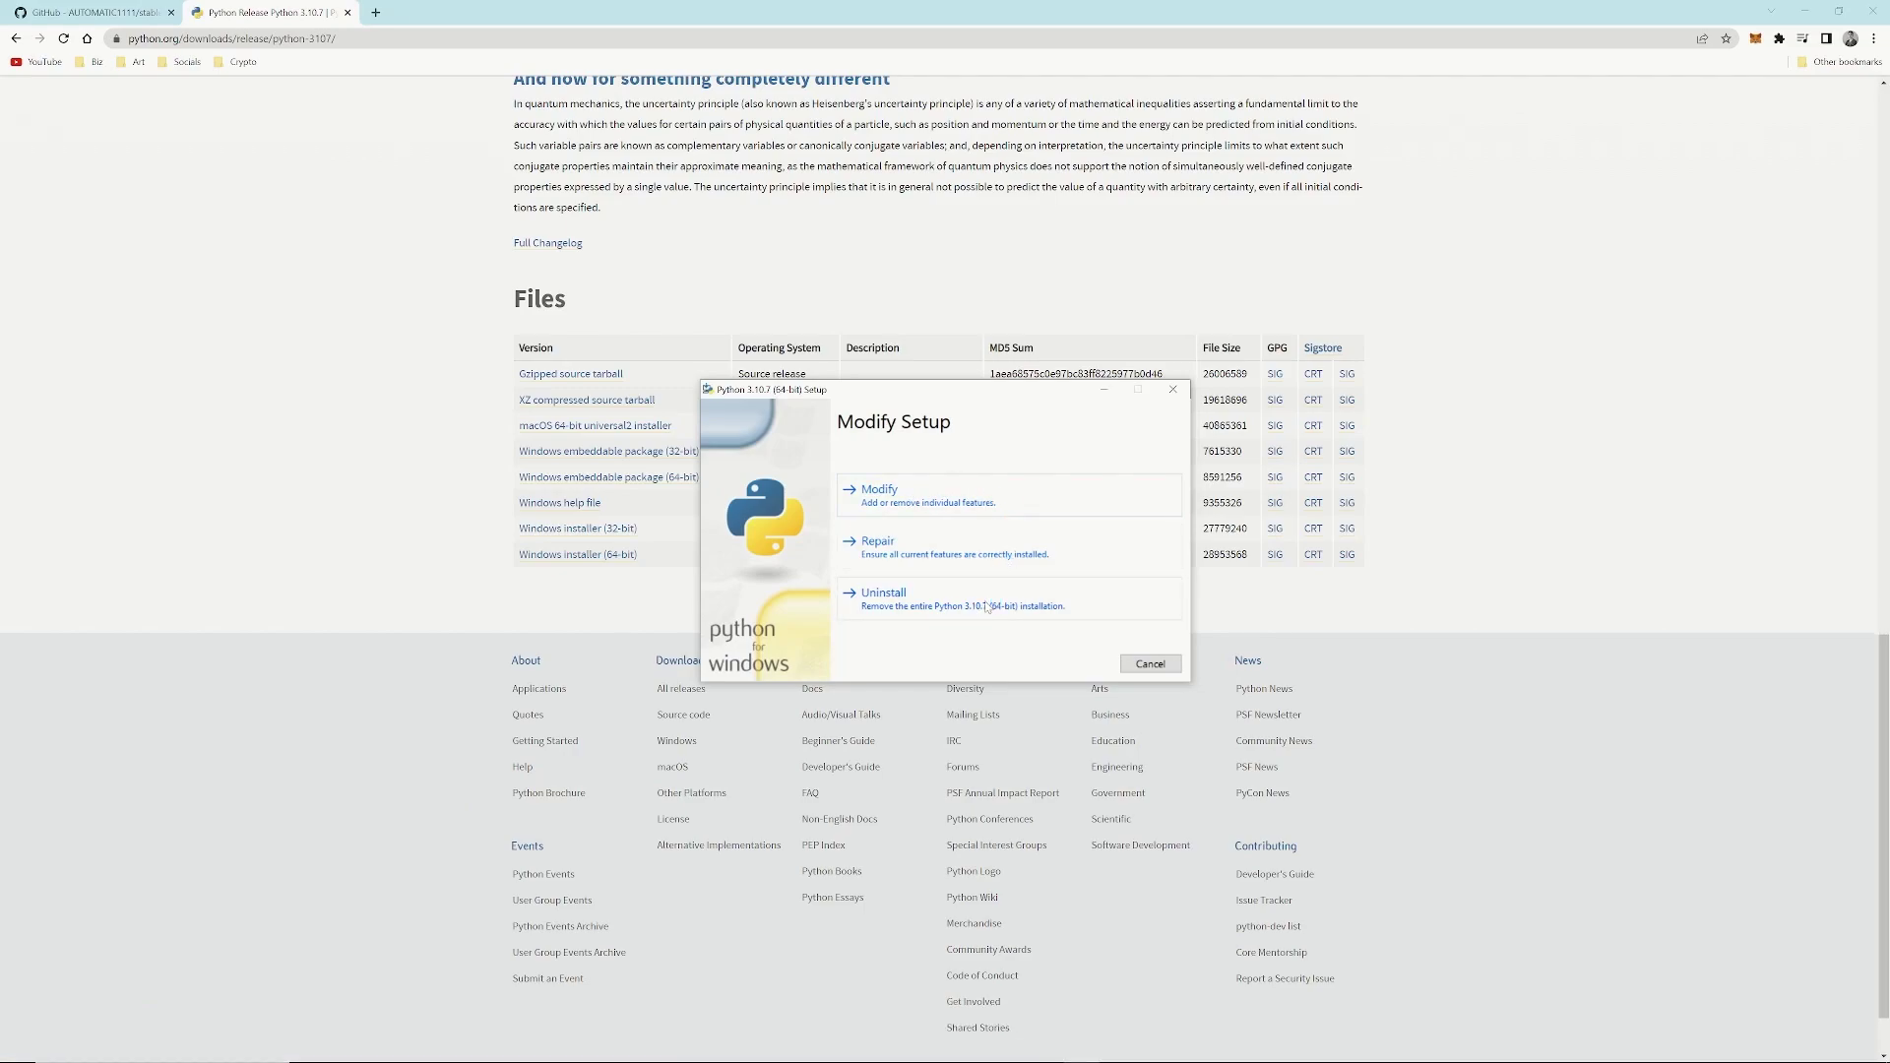
left_click(986, 608)
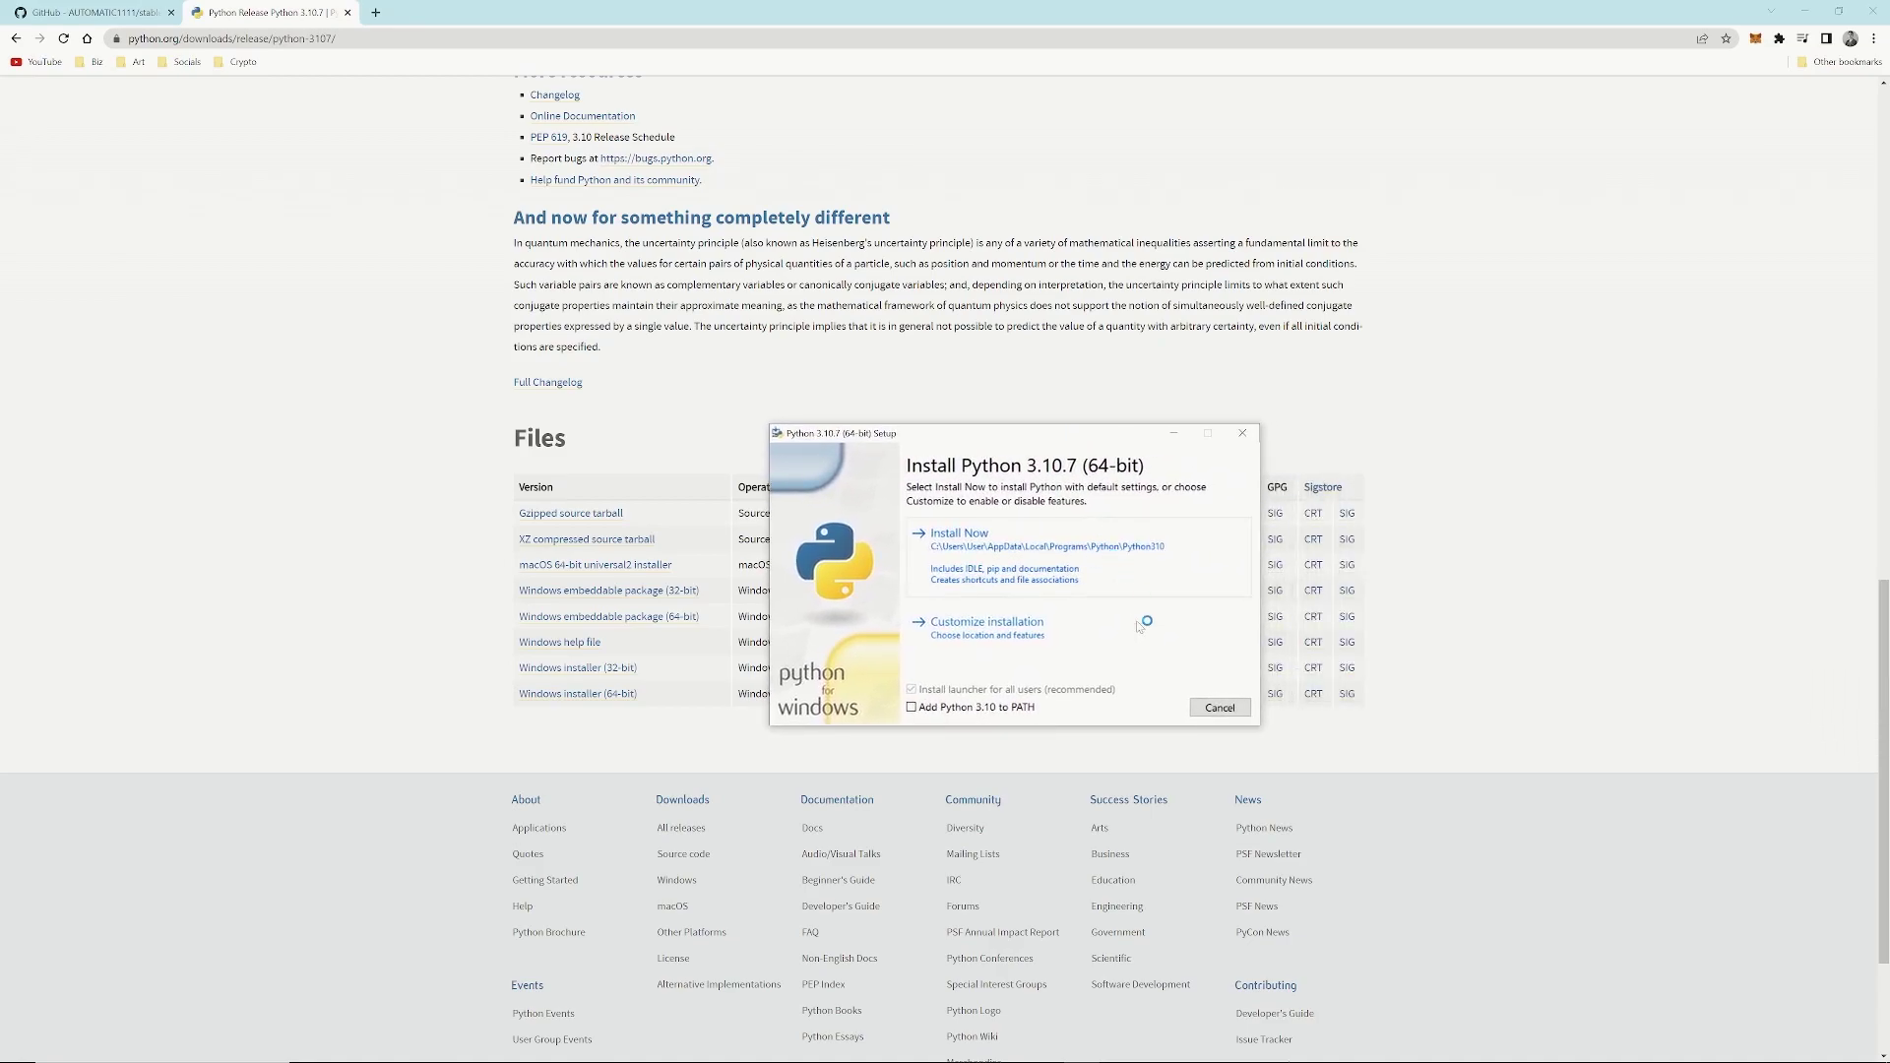
left_click(1006, 711)
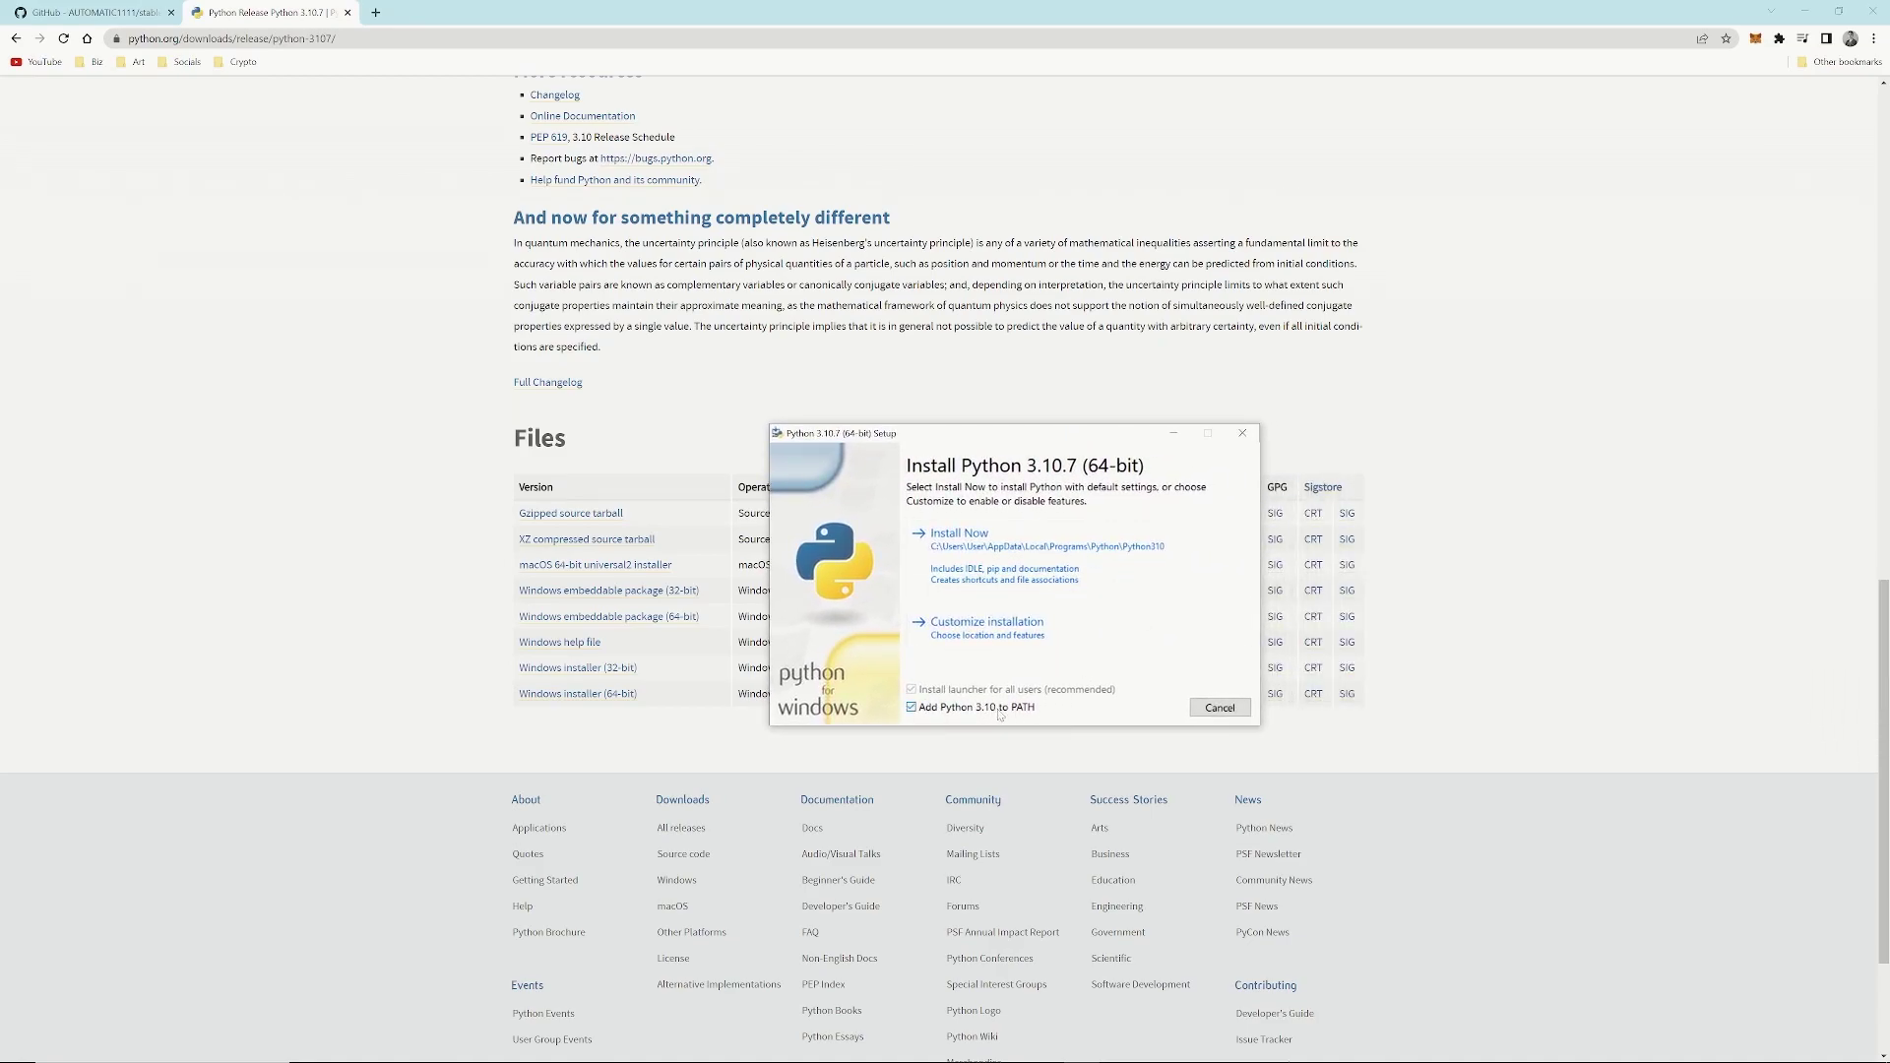
left_click(1004, 541)
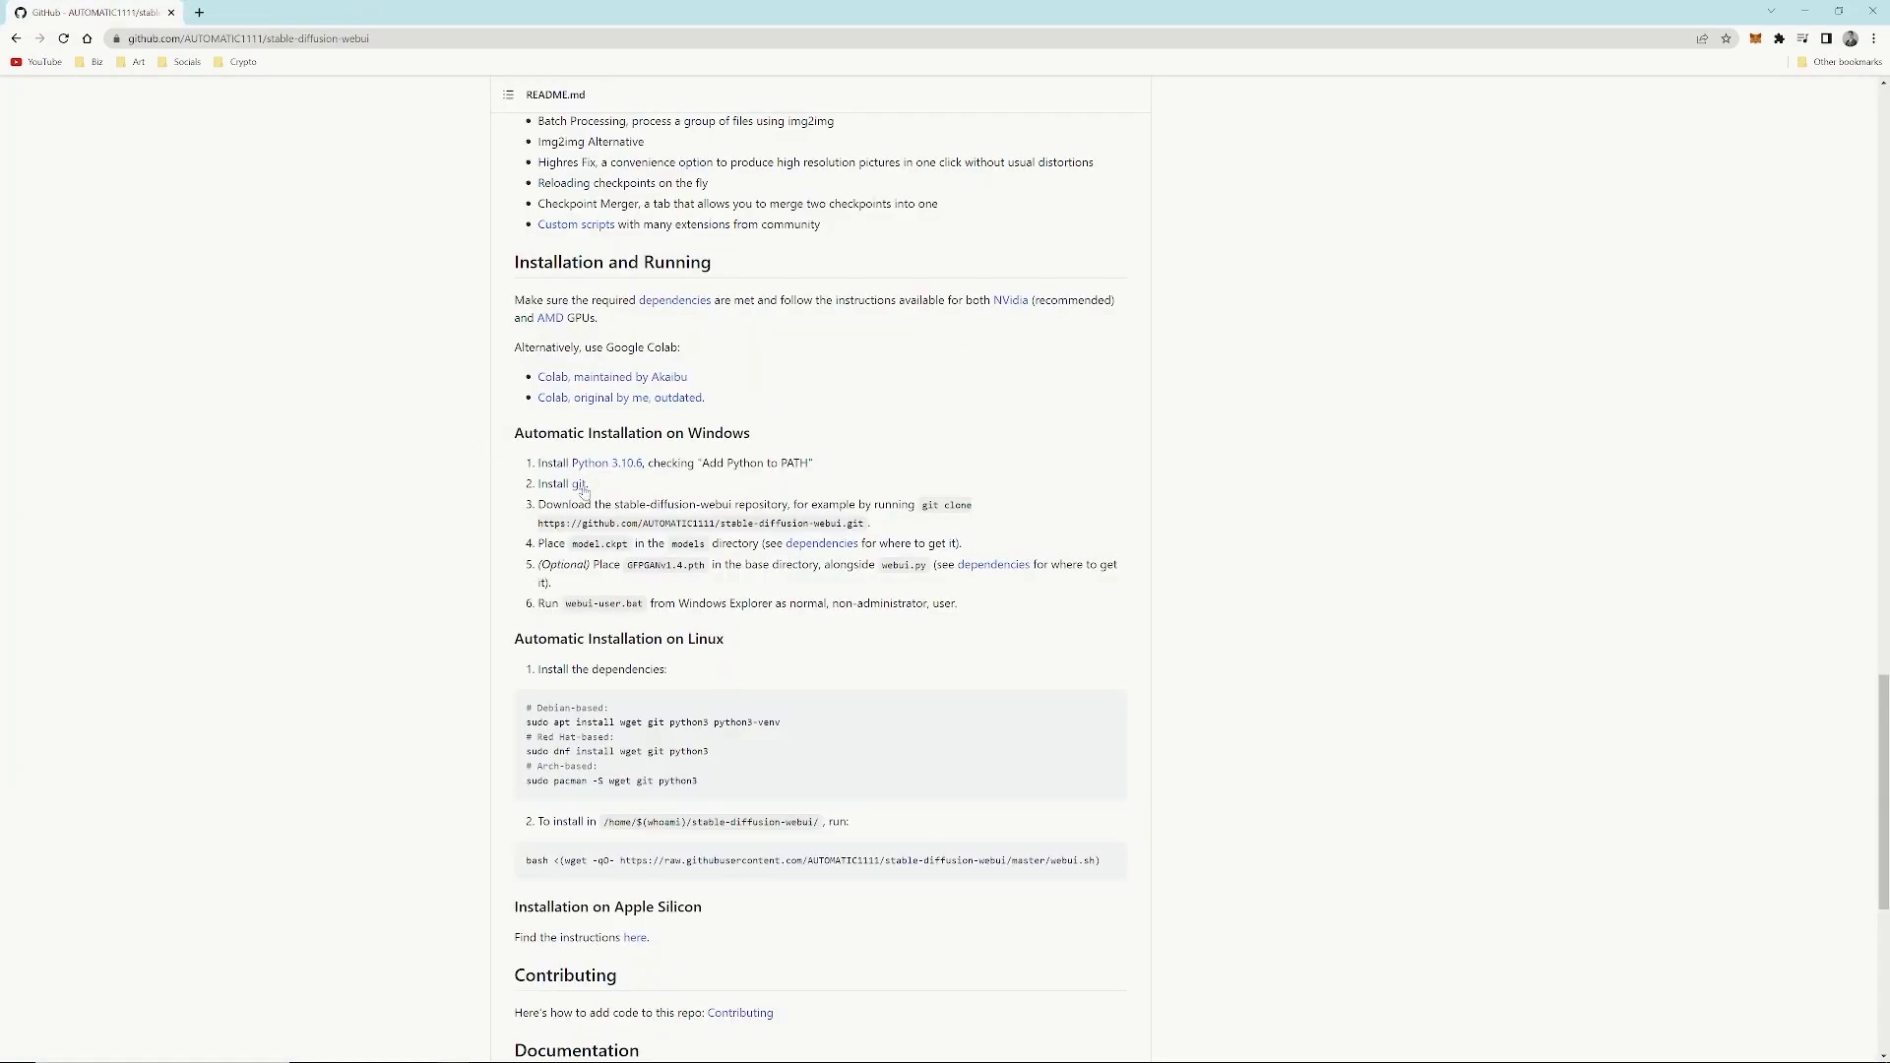
- Open the Git download page in a new tab and download 64-bit Git for Windows Setup 2.38.0
middle_click(580, 485)
left_click(265, 14)
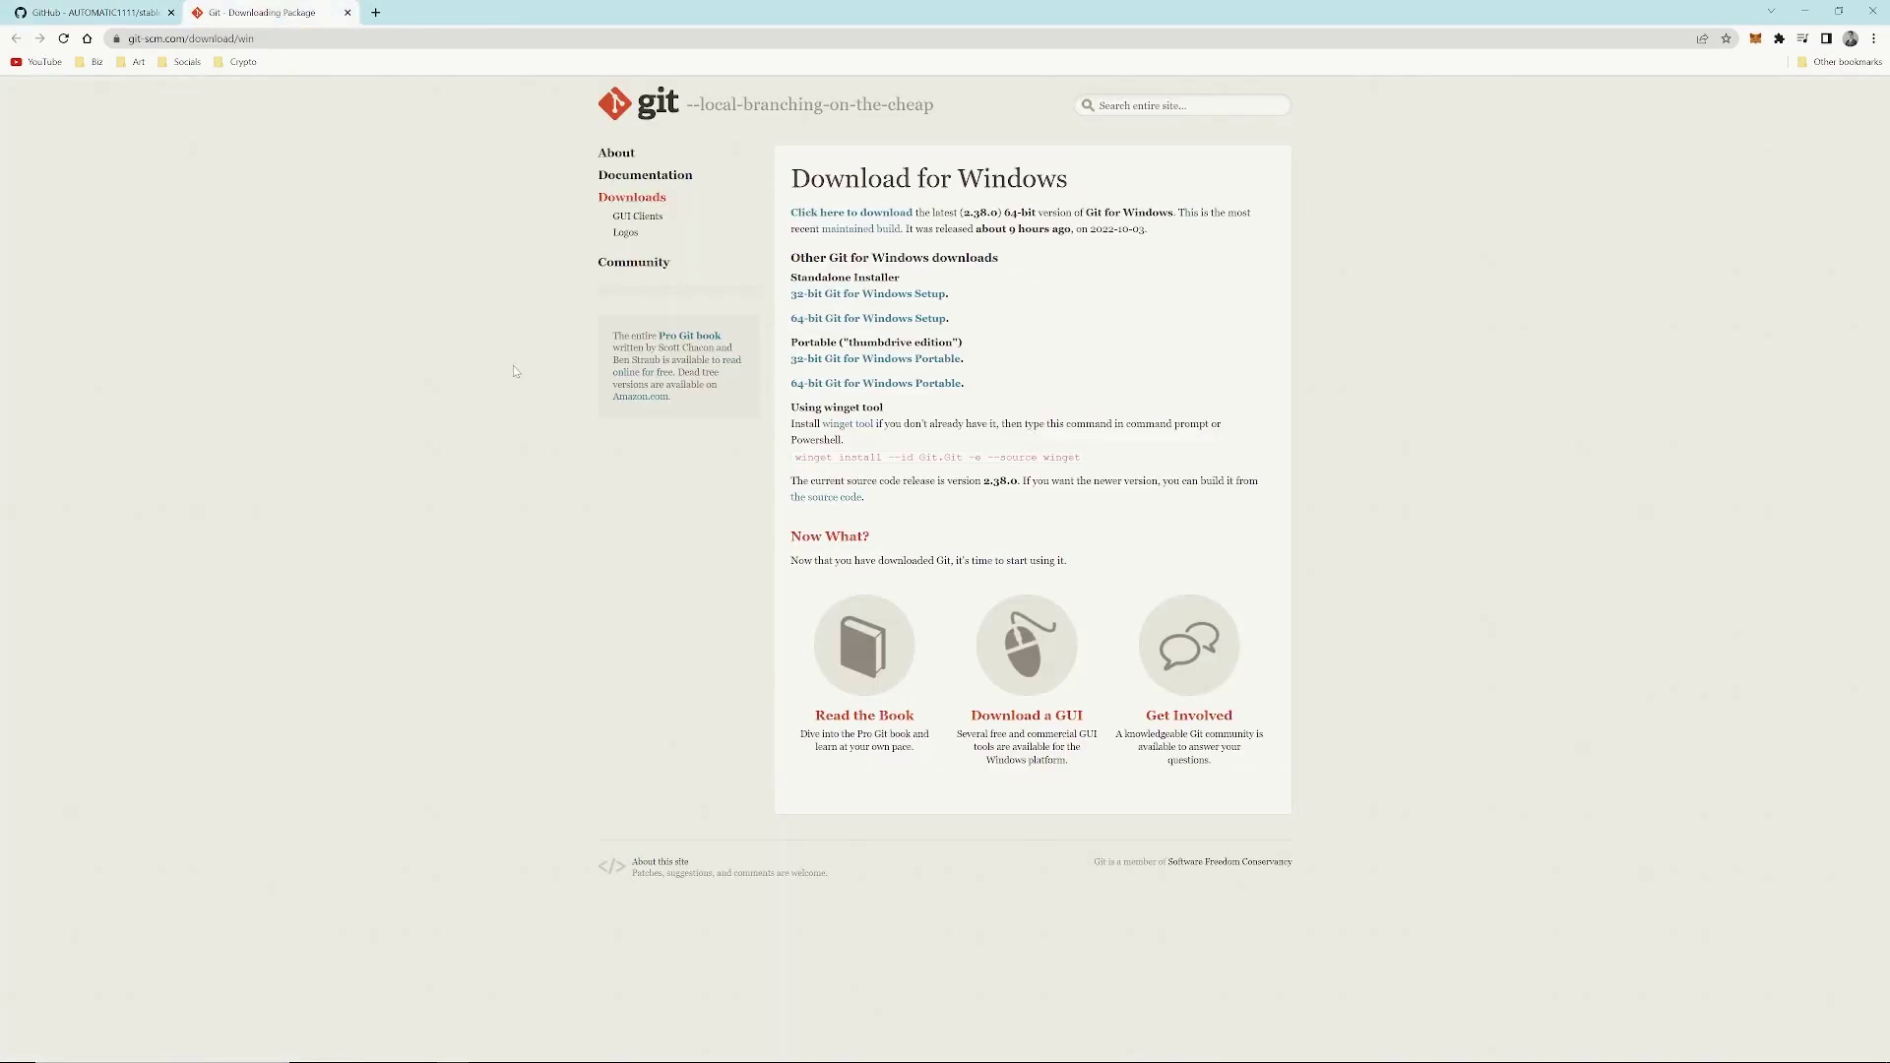
left_click(890, 320)
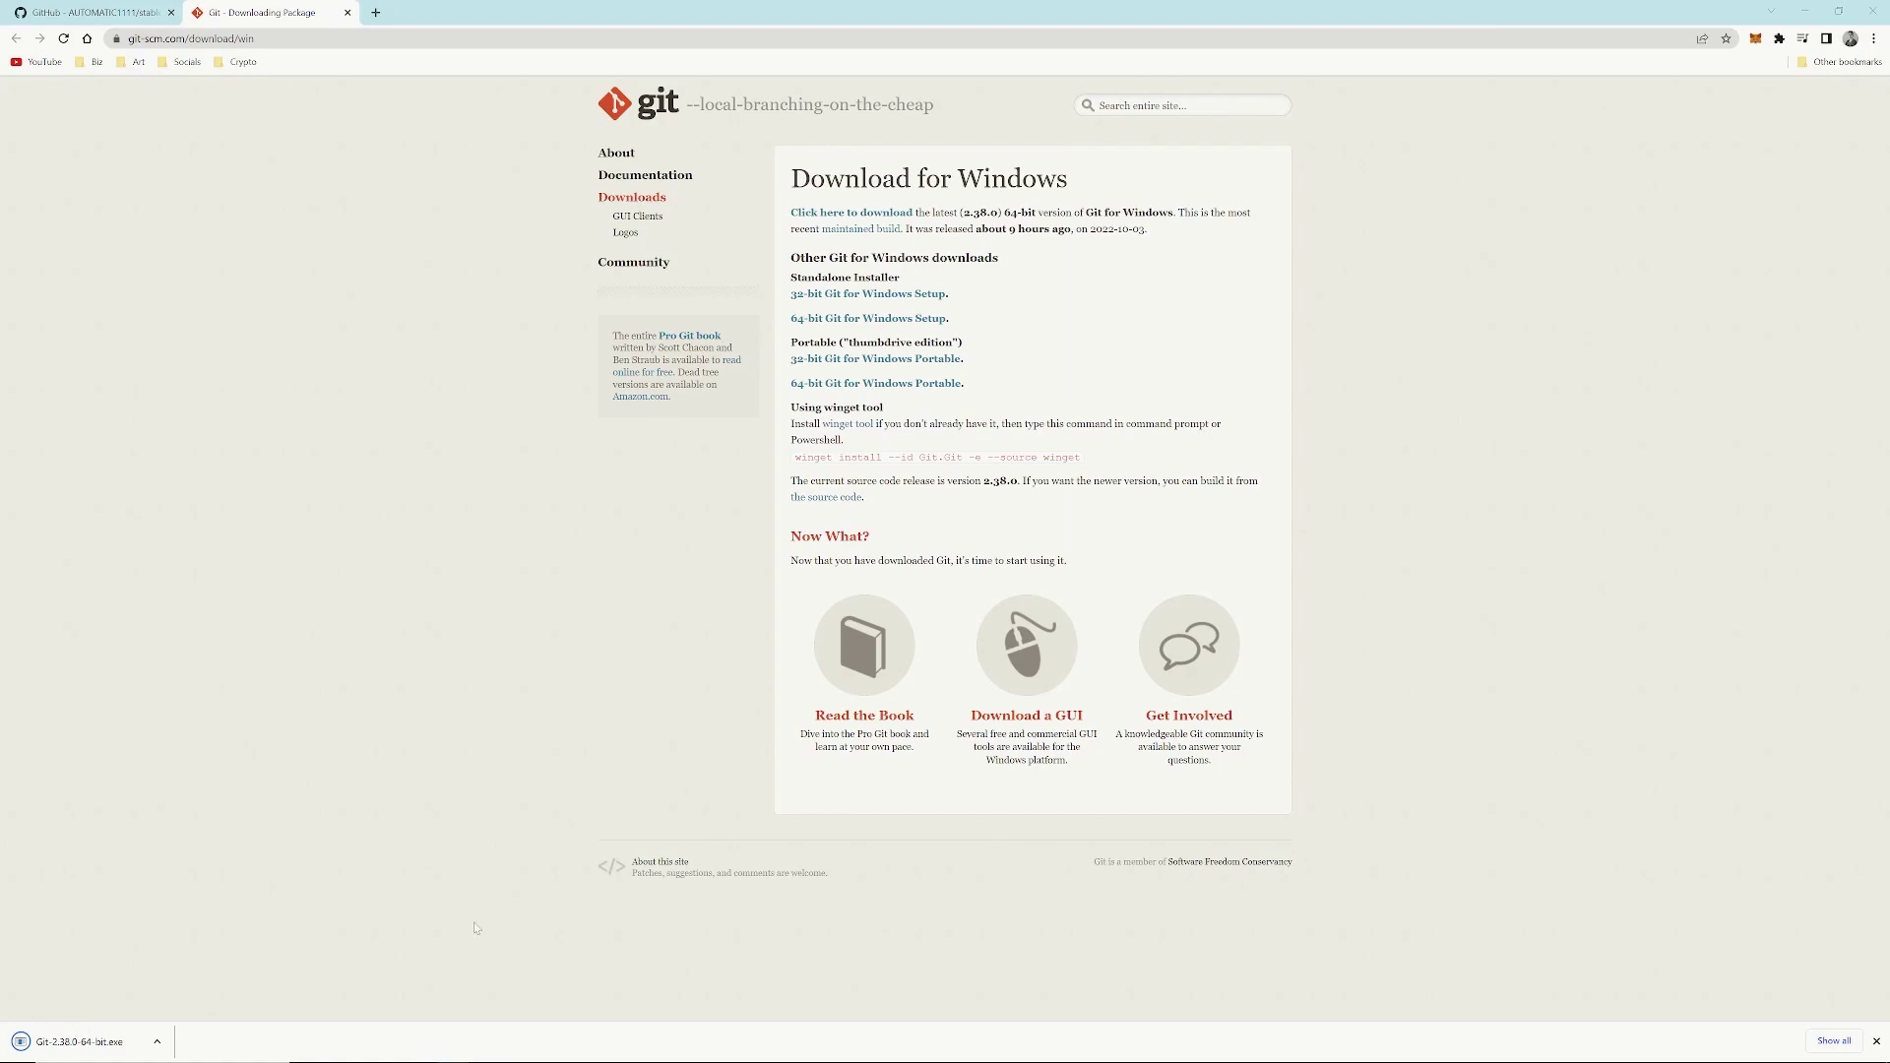
- Launch the Git 2.38.0 installer and keep the default license, folder, components, Start Menu, editor and branch settings
left_click(83, 1034)
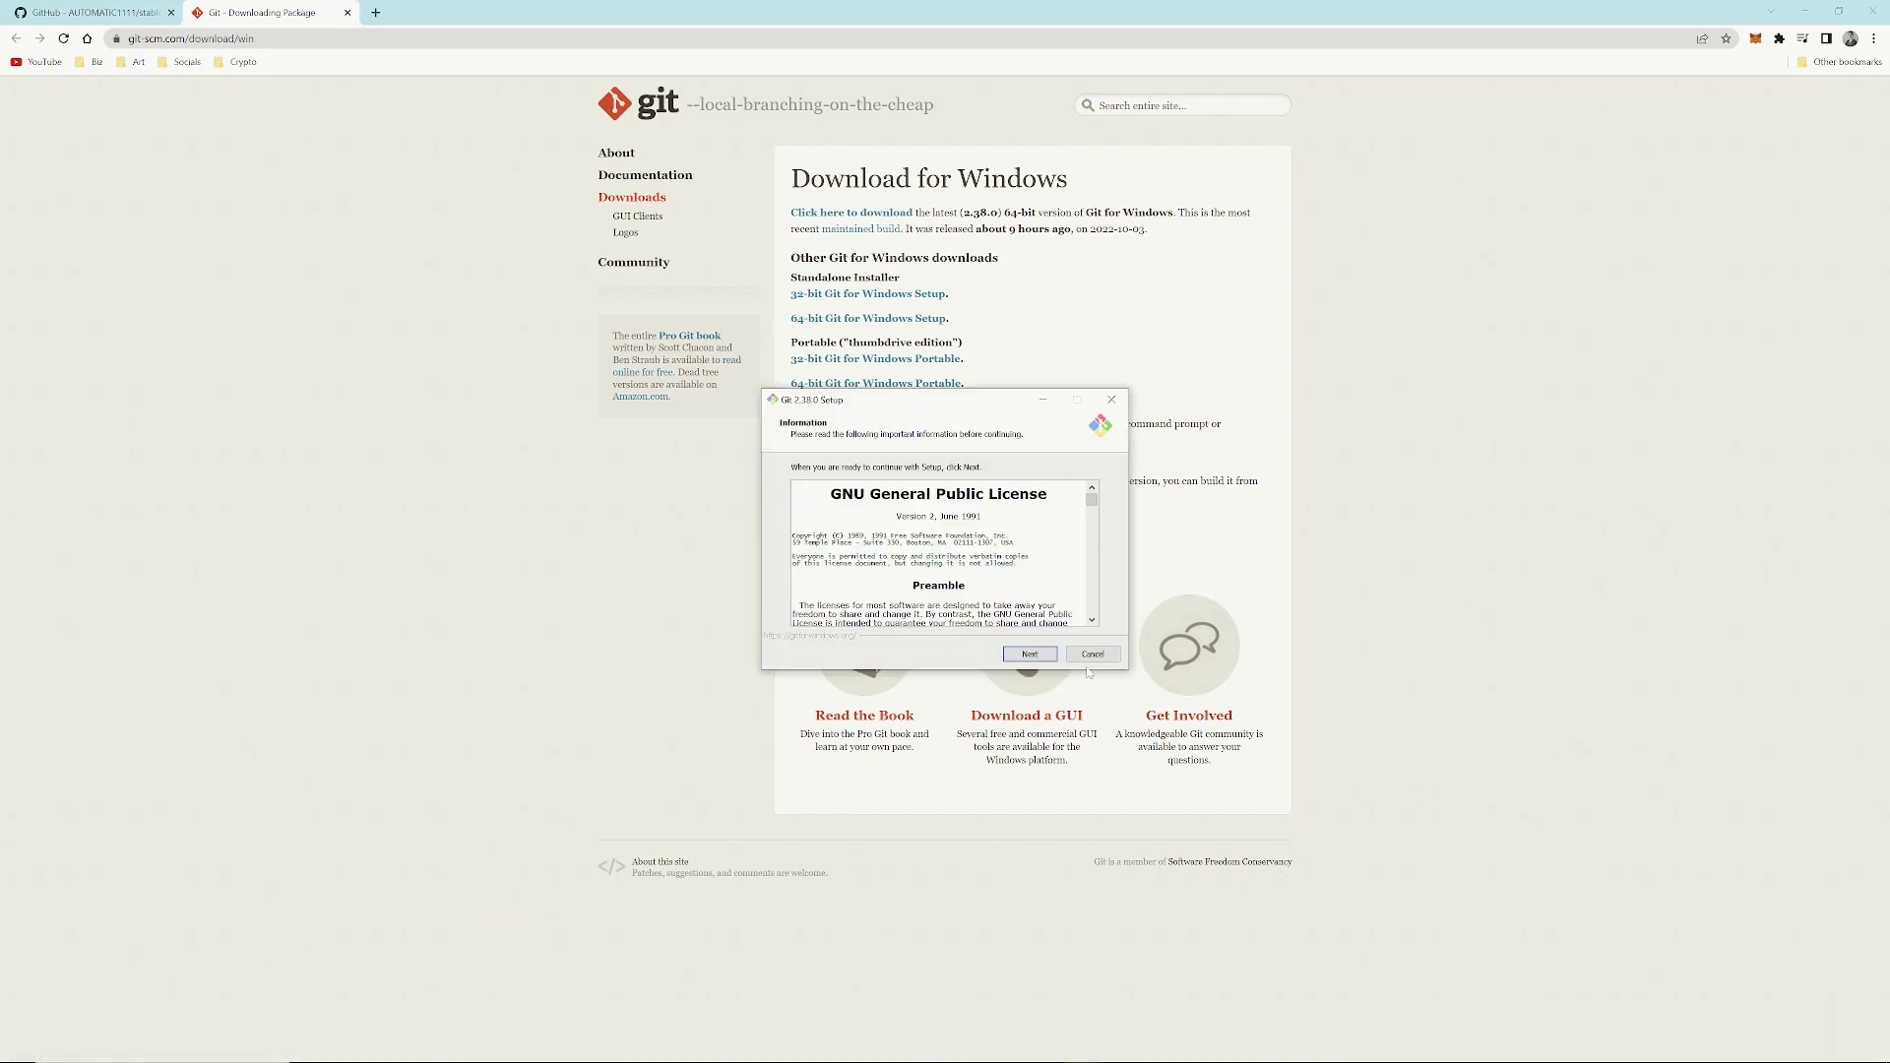
left_click(1024, 657)
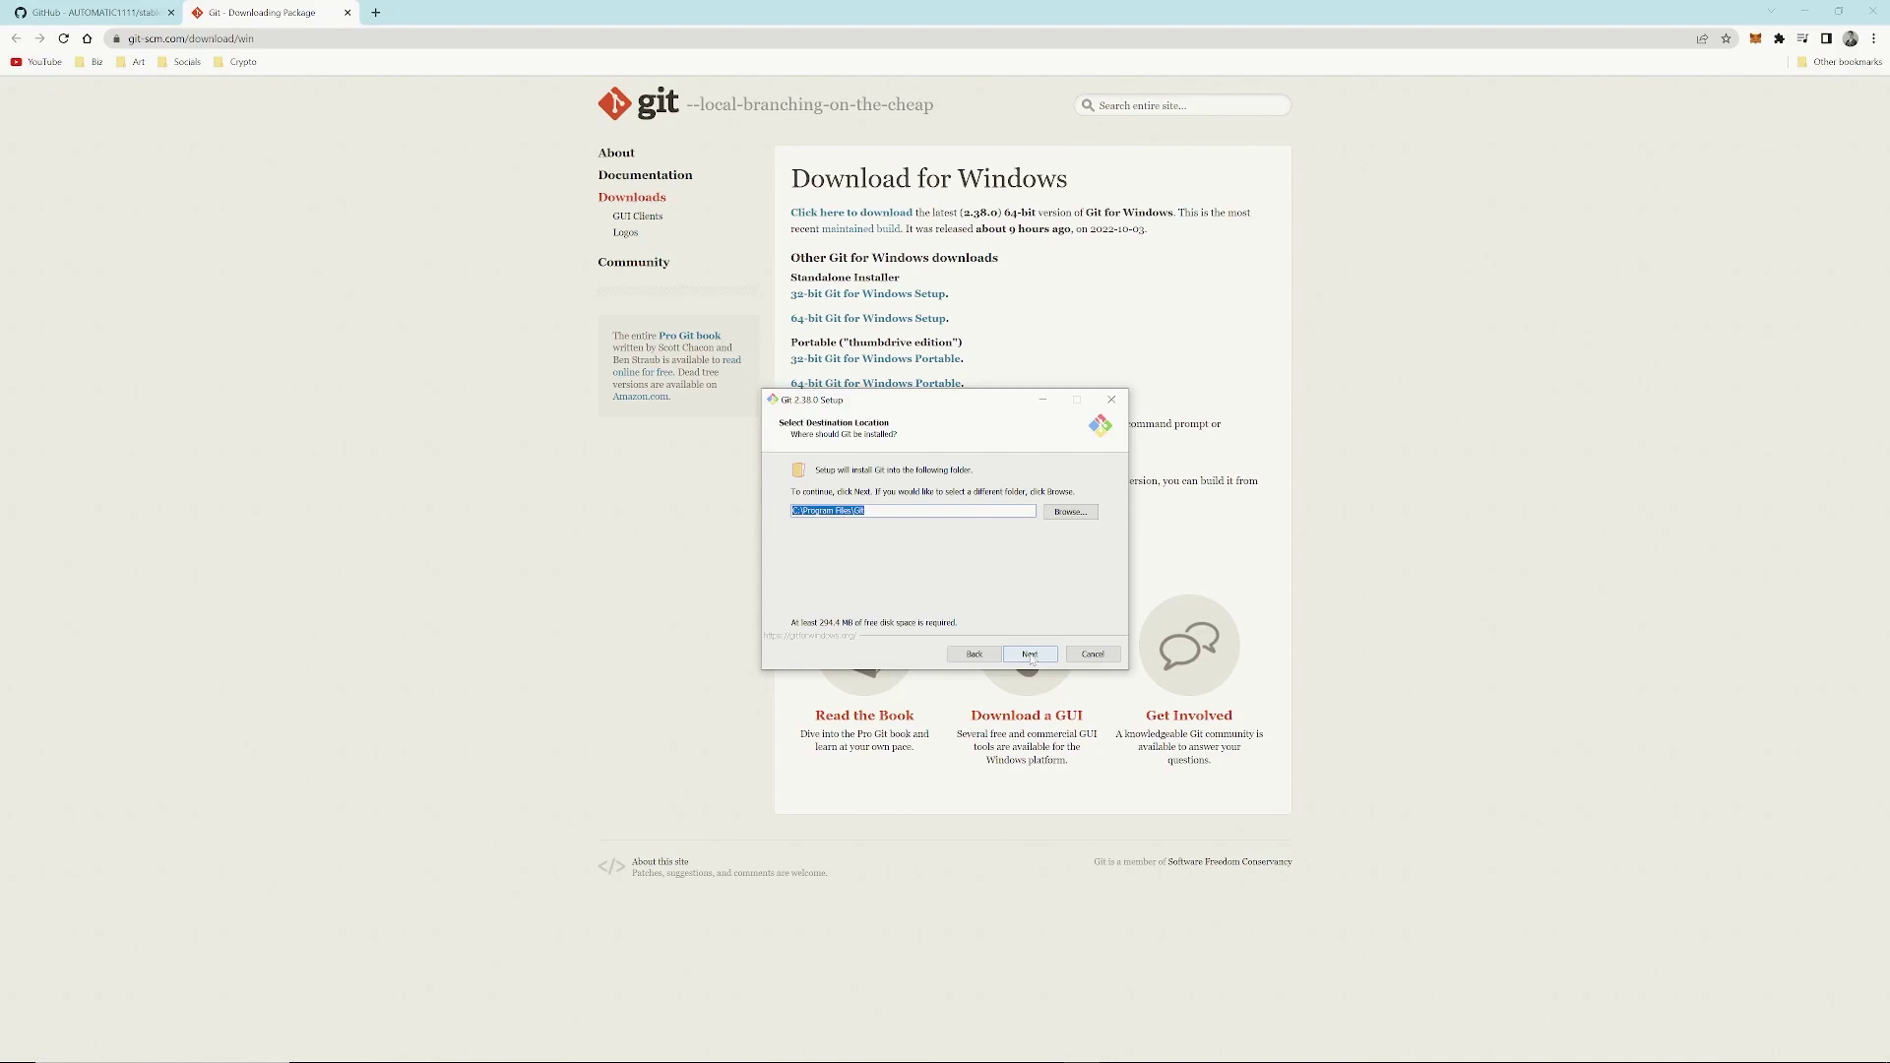
left_click(1030, 658)
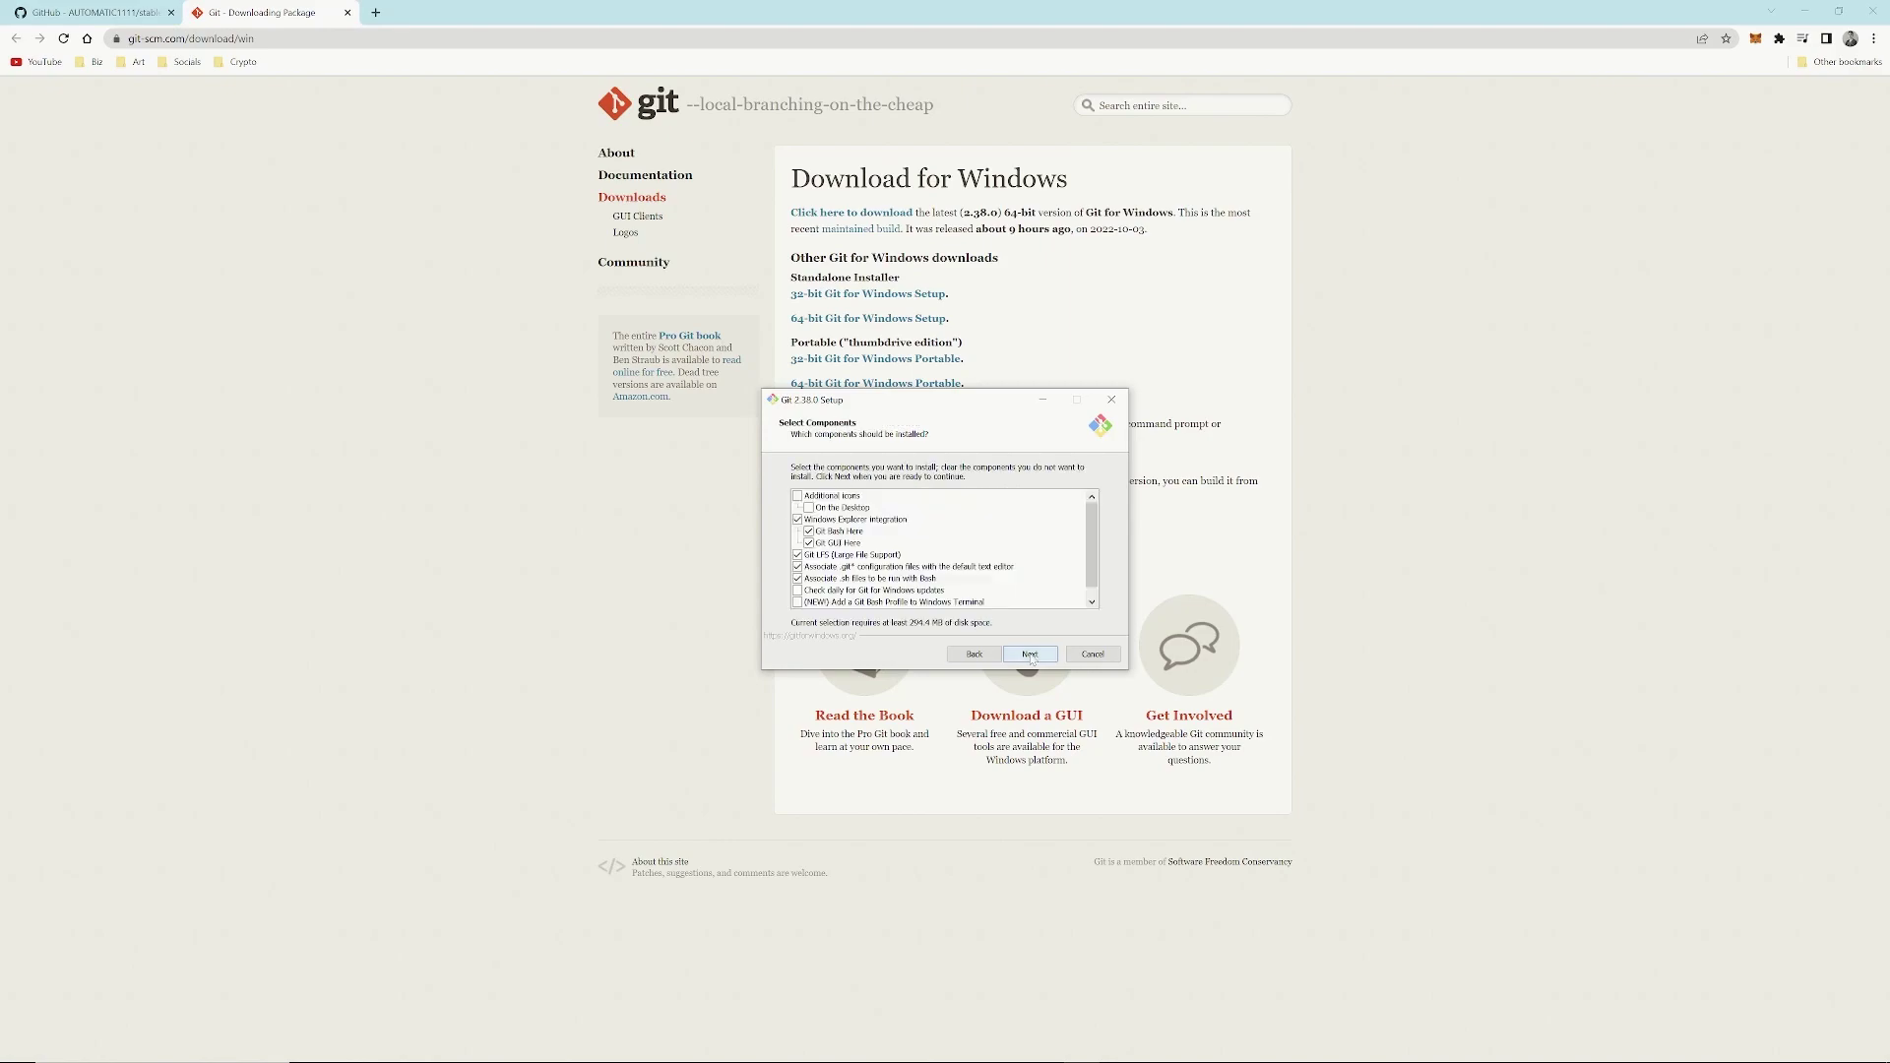
left_click(1030, 657)
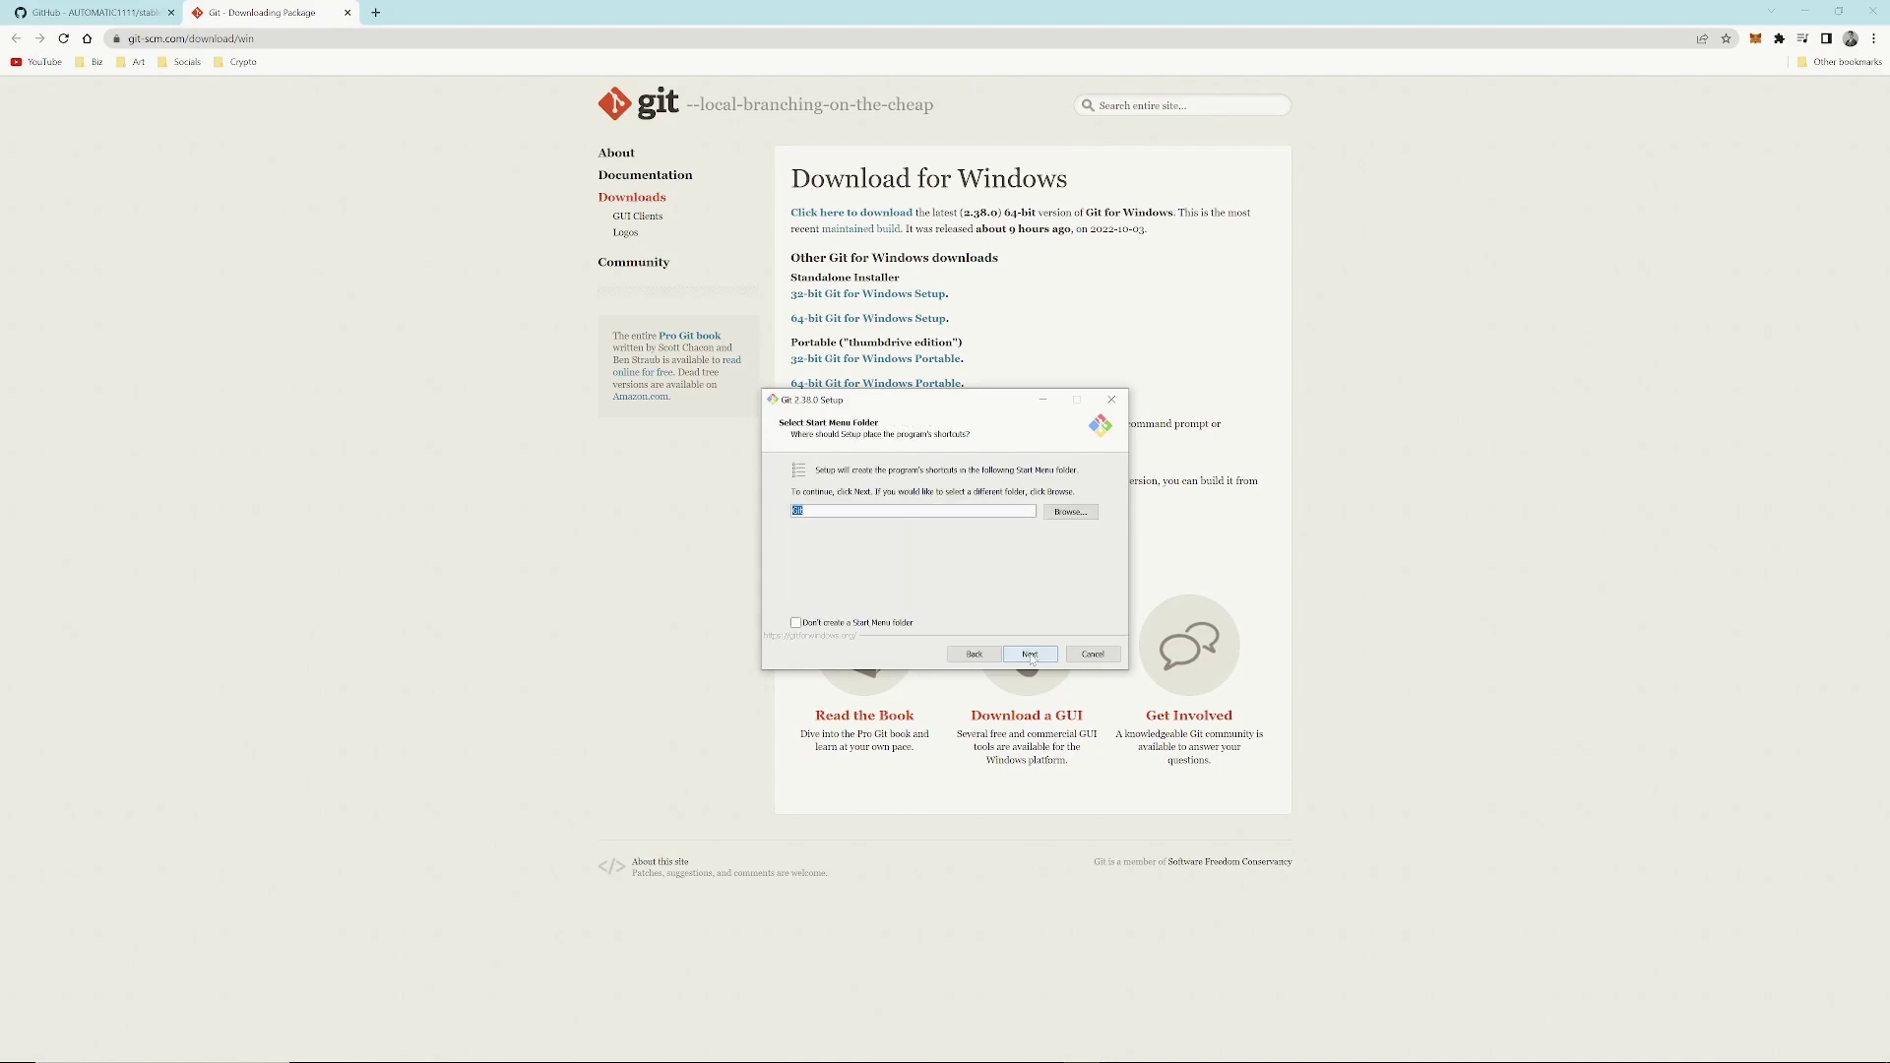
left_click(1031, 656)
left_click(1033, 657)
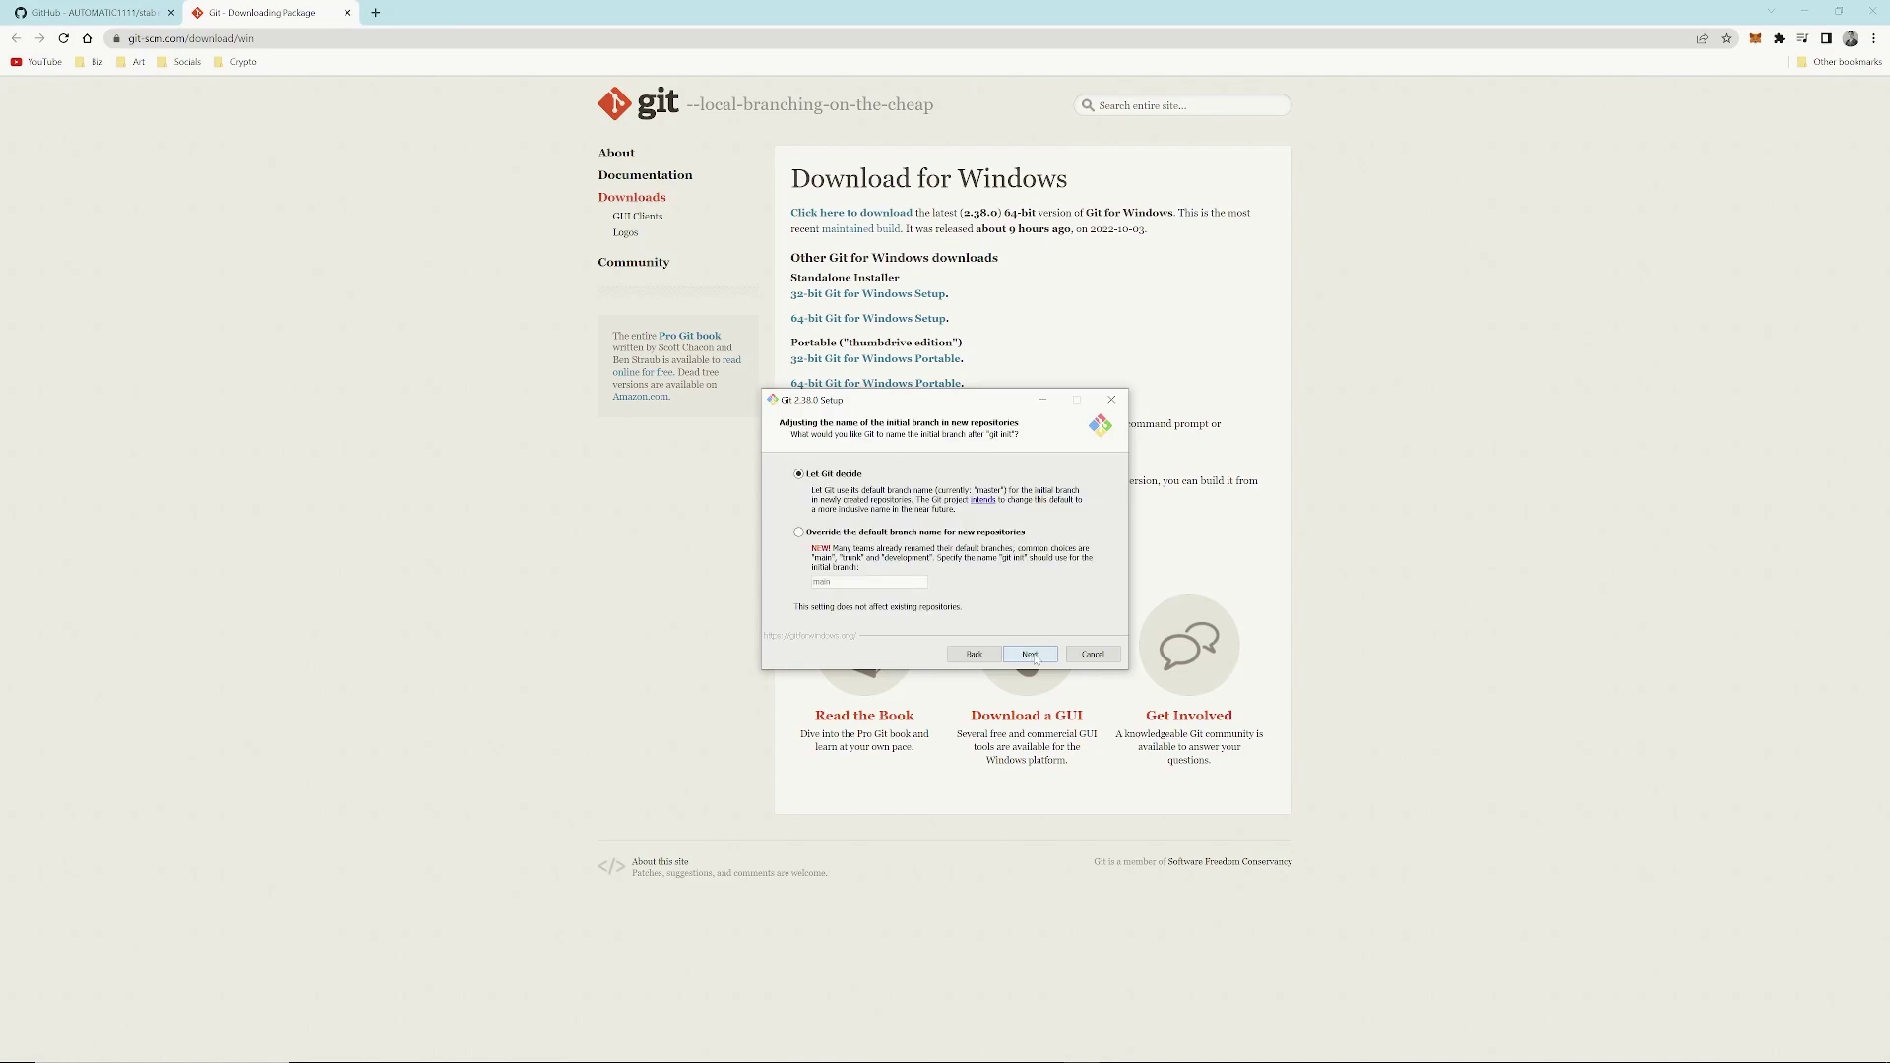
left_click(1030, 657)
- Accept the remaining default options, install Git, and turn off viewing the release notes
left_click(1031, 656)
left_click(1031, 656)
left_click(1030, 656)
left_click(1031, 655)
left_click(1031, 654)
left_click(1030, 655)
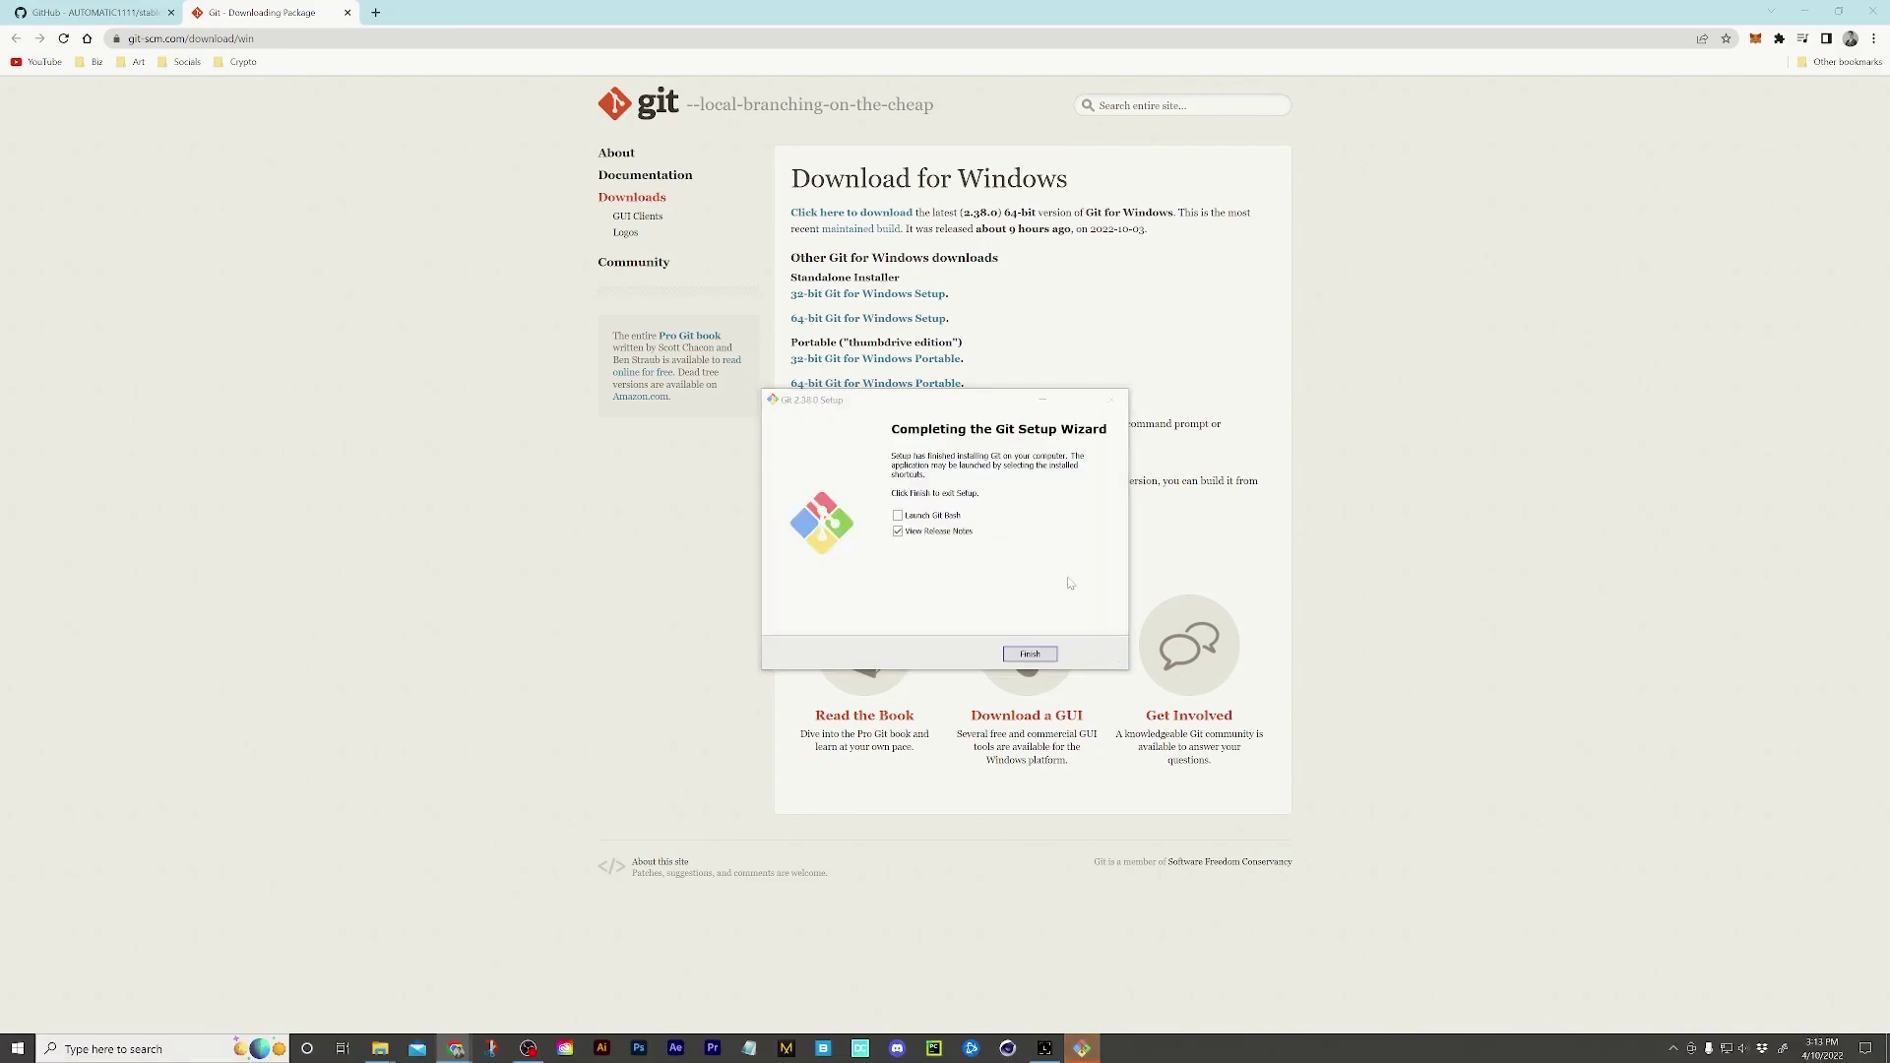
left_click(943, 534)
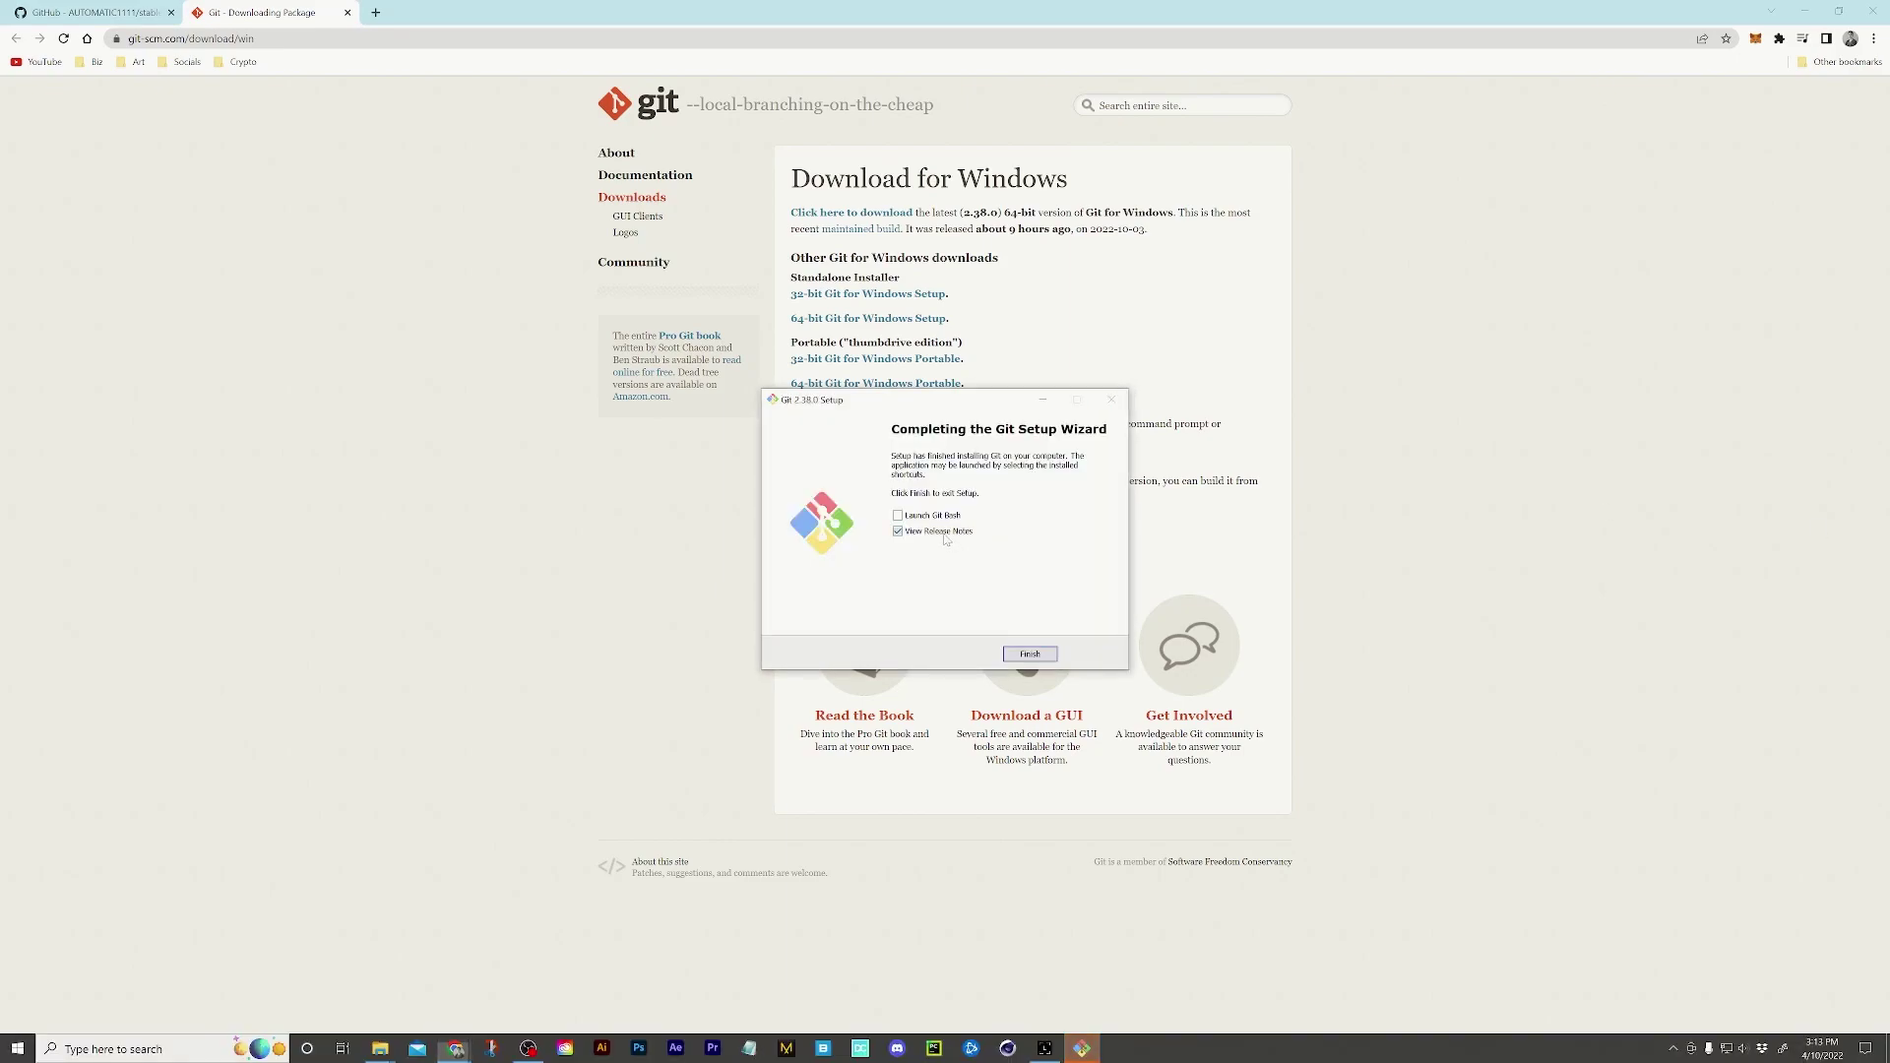
- Finish the Git setup wizard and close the git-scm.com tab to return to the README
left_click(1031, 654)
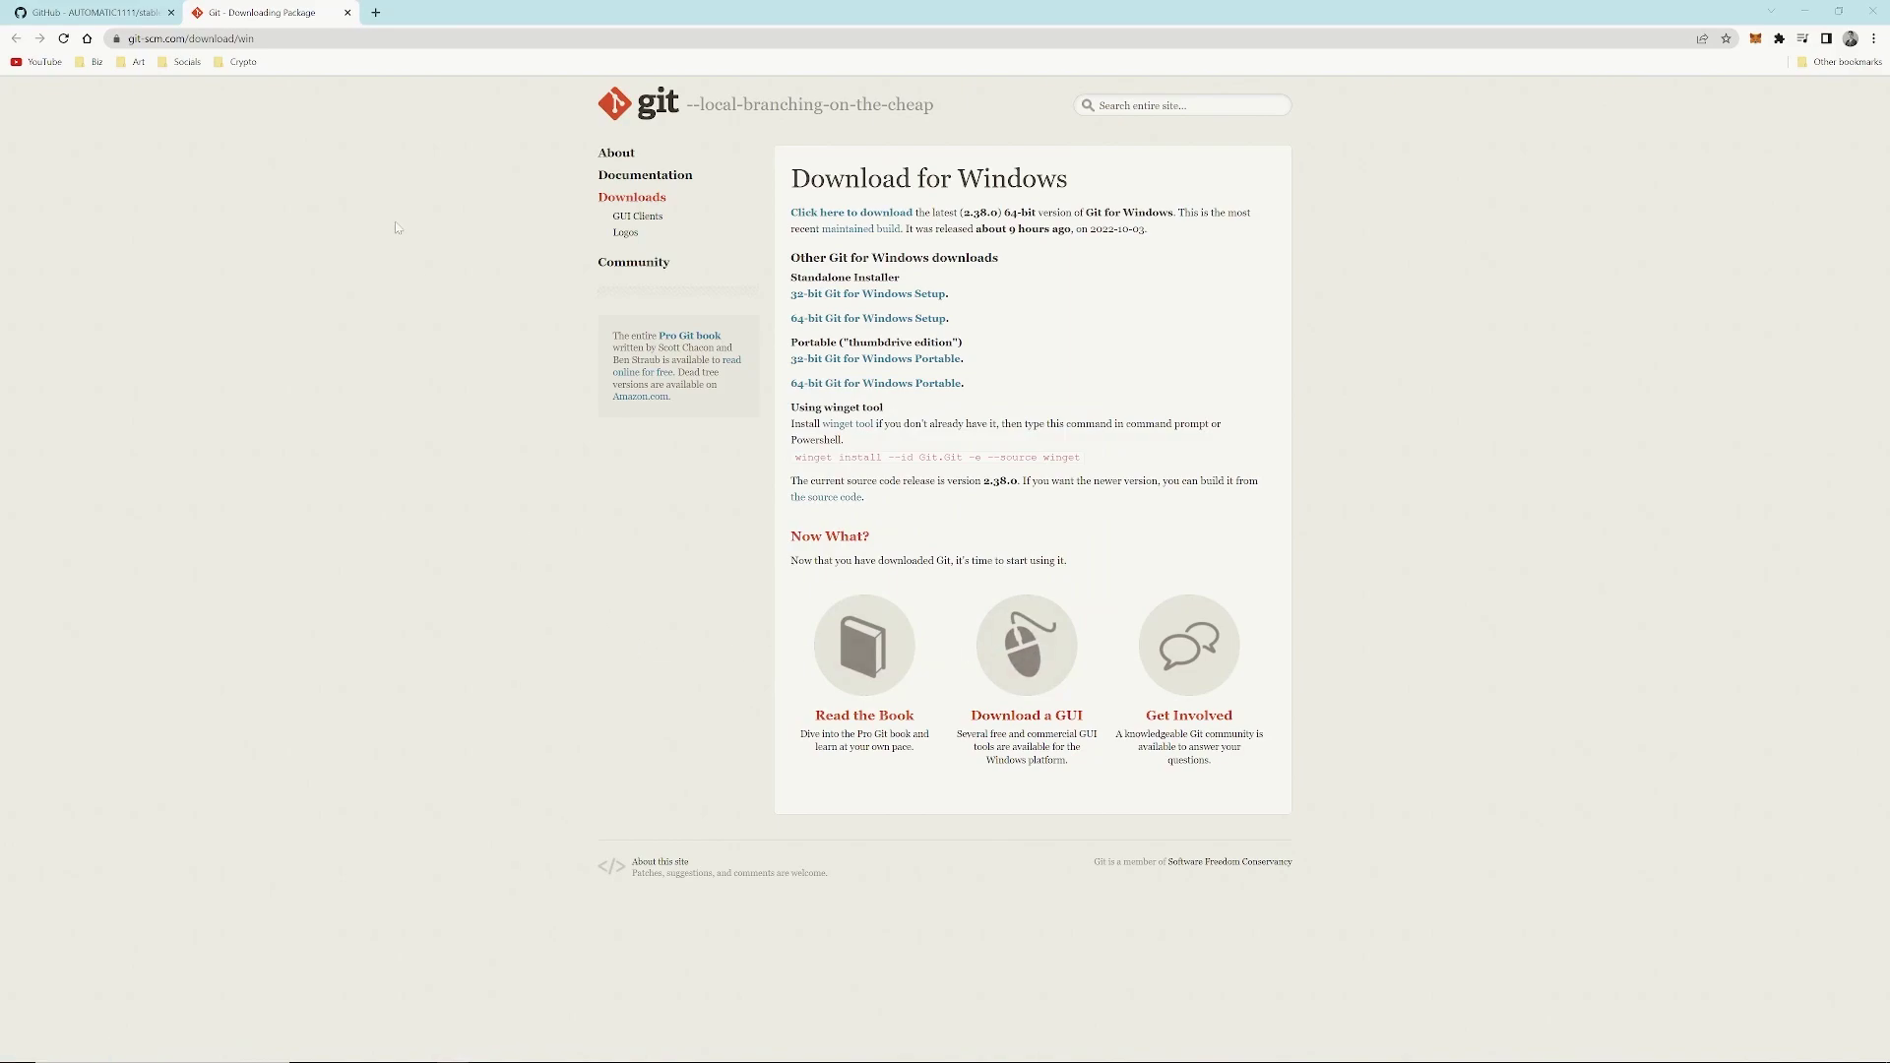
left_click(348, 11)
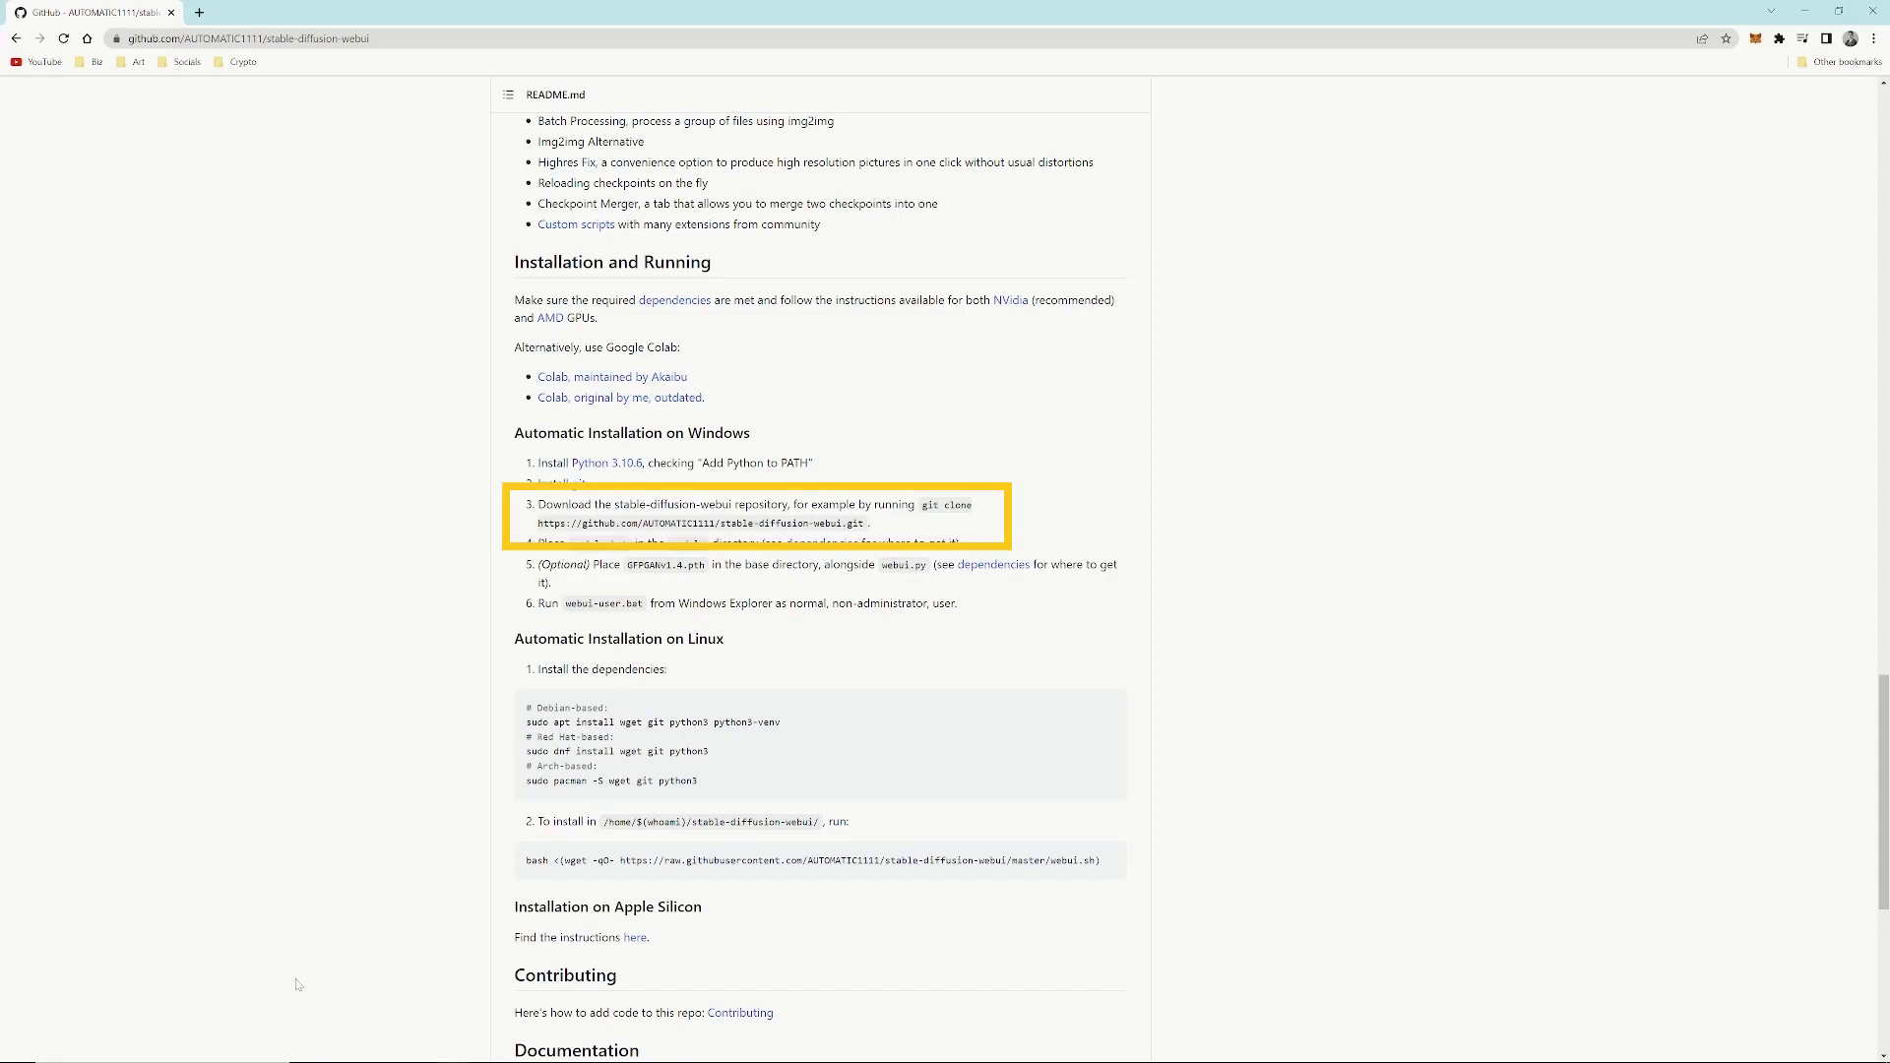
- Launch Command Prompt by searching 'cmd' and move its window to the right
left_click(78, 1050)
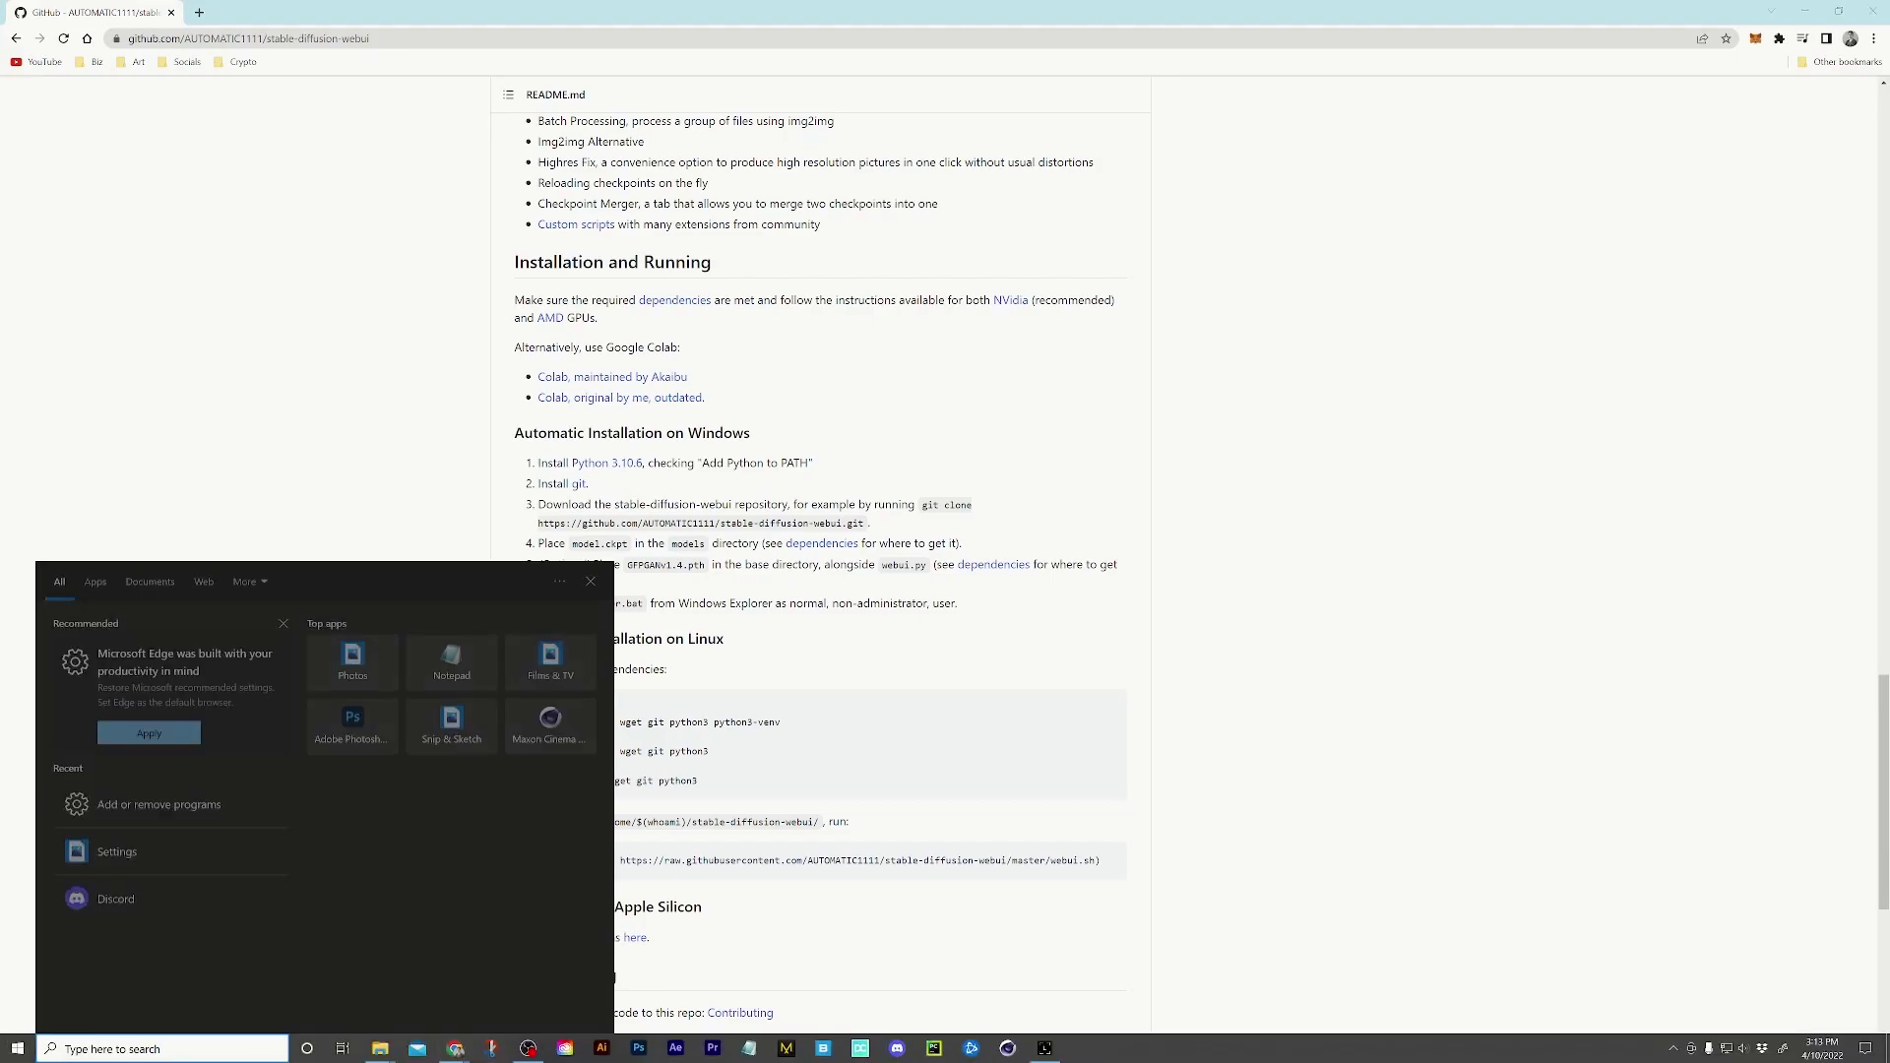
type("cmd")
key("Return")
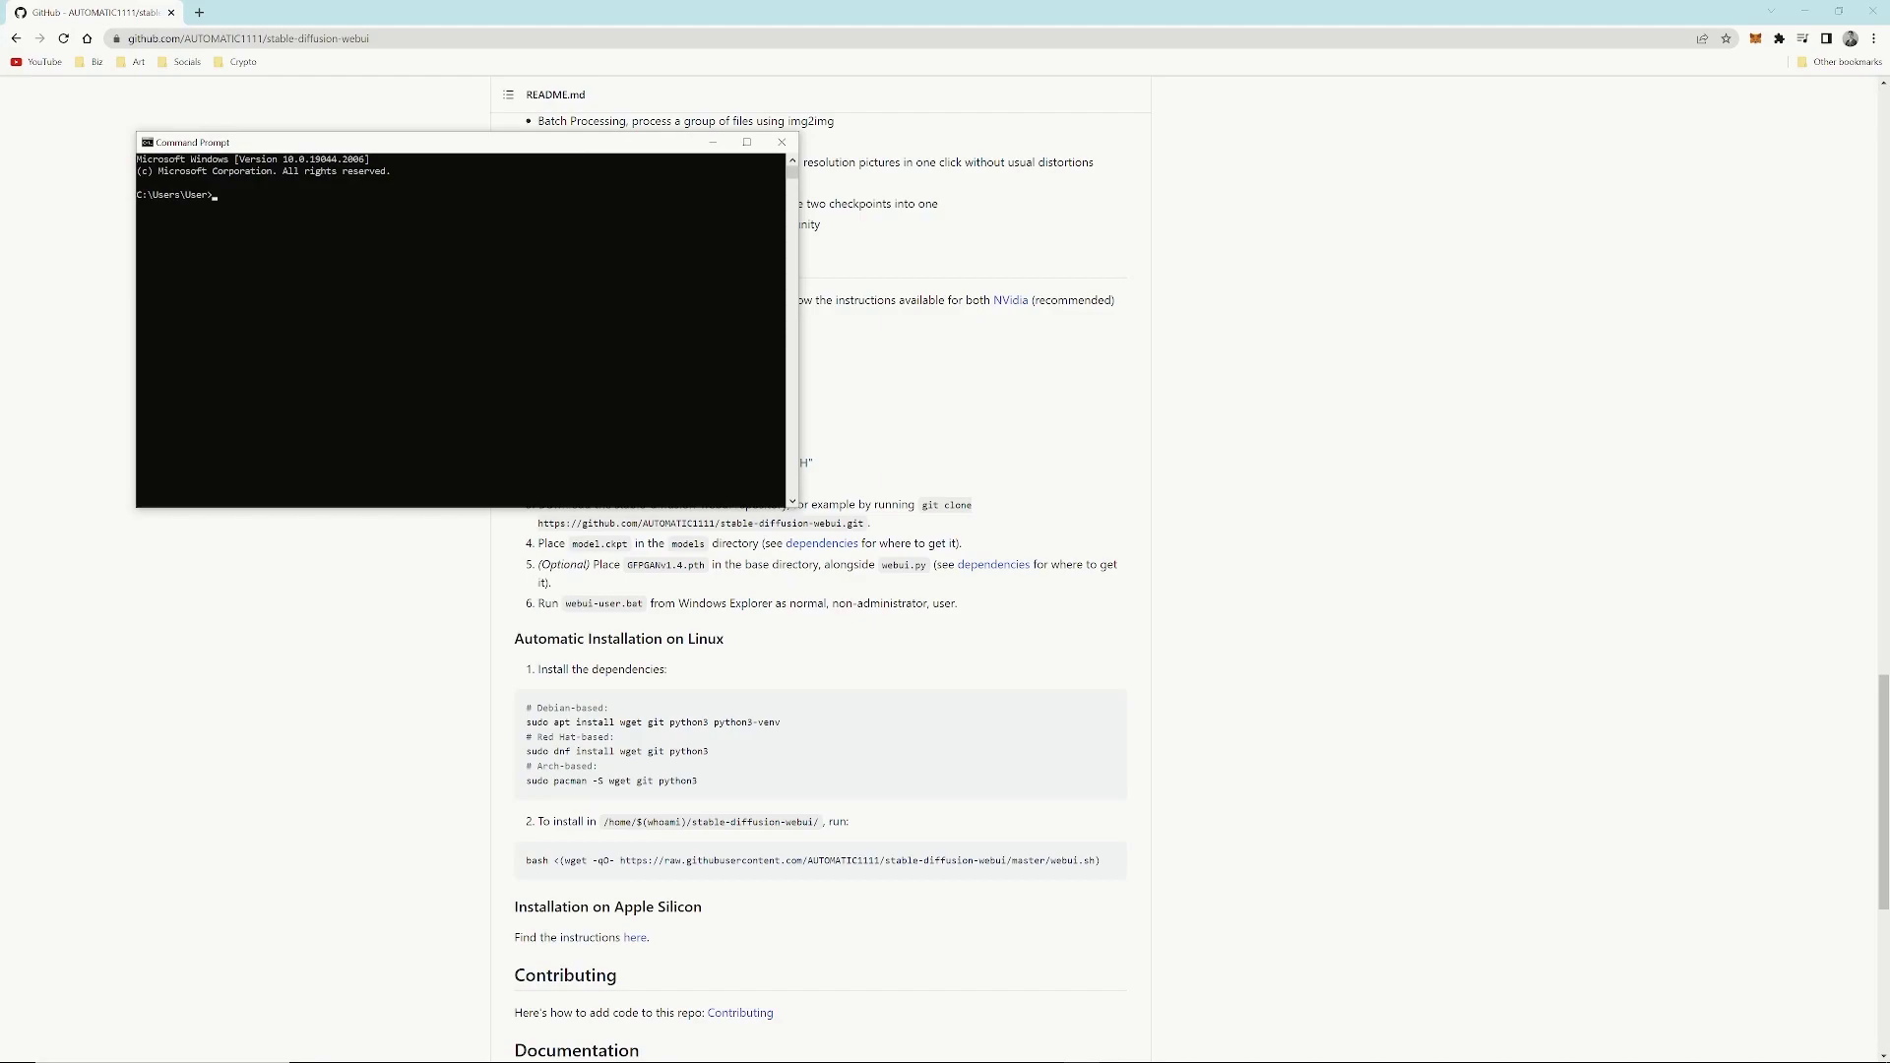
left_click_drag(443, 141, 1338, 252)
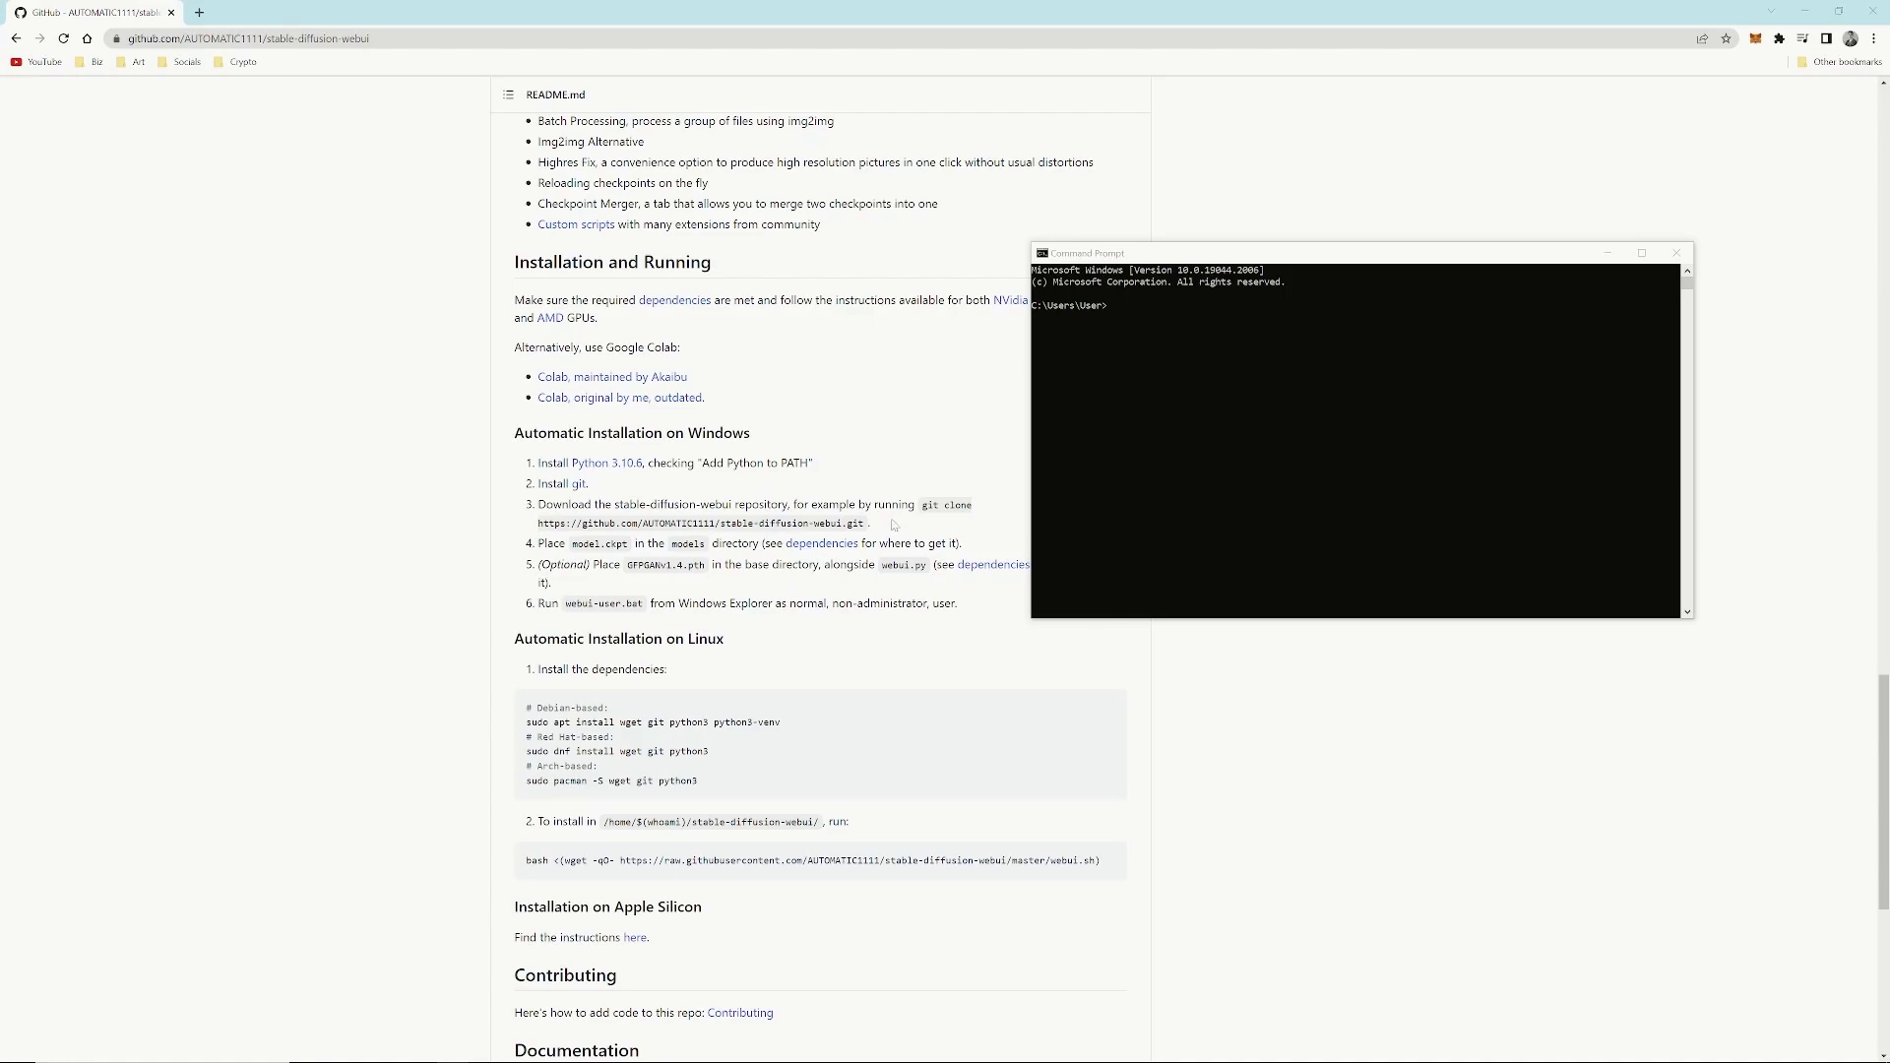
- Select the README's git clone command, paste it into Command Prompt and run it
left_click_drag(865, 523, 923, 509)
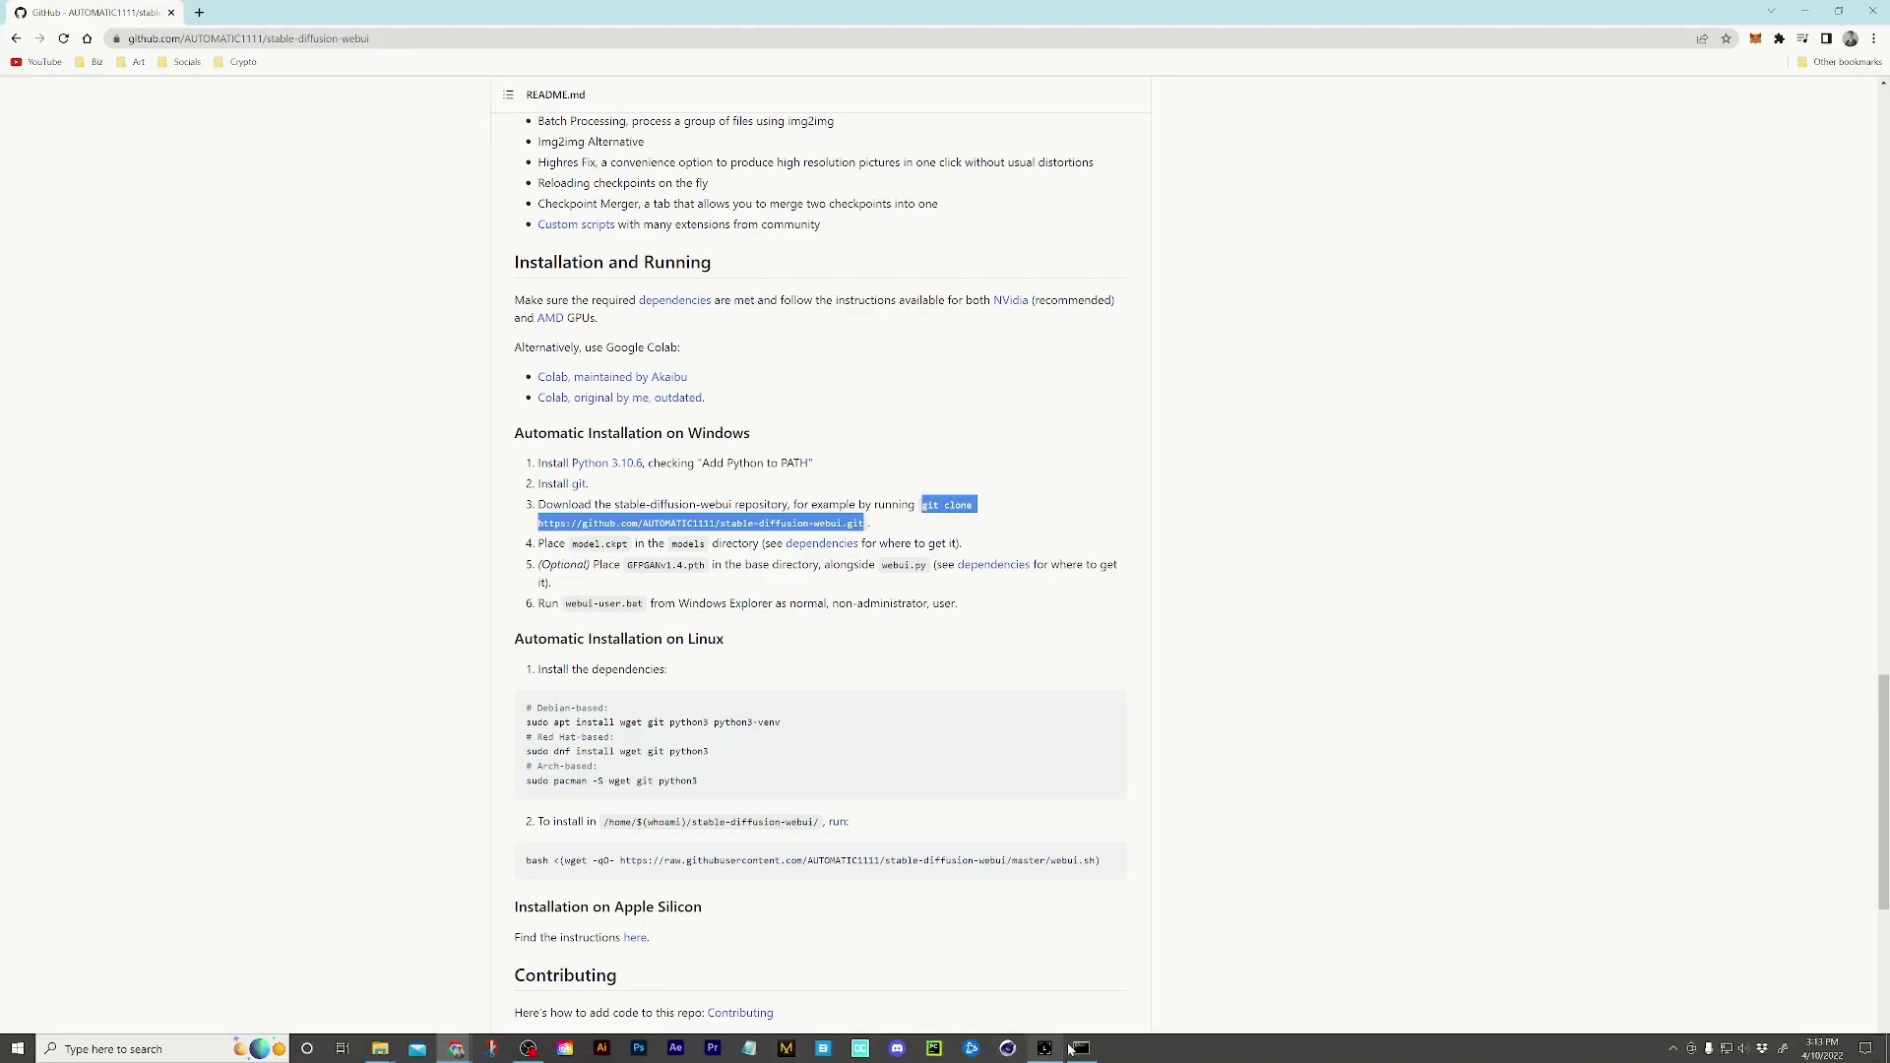
left_click(1081, 1059)
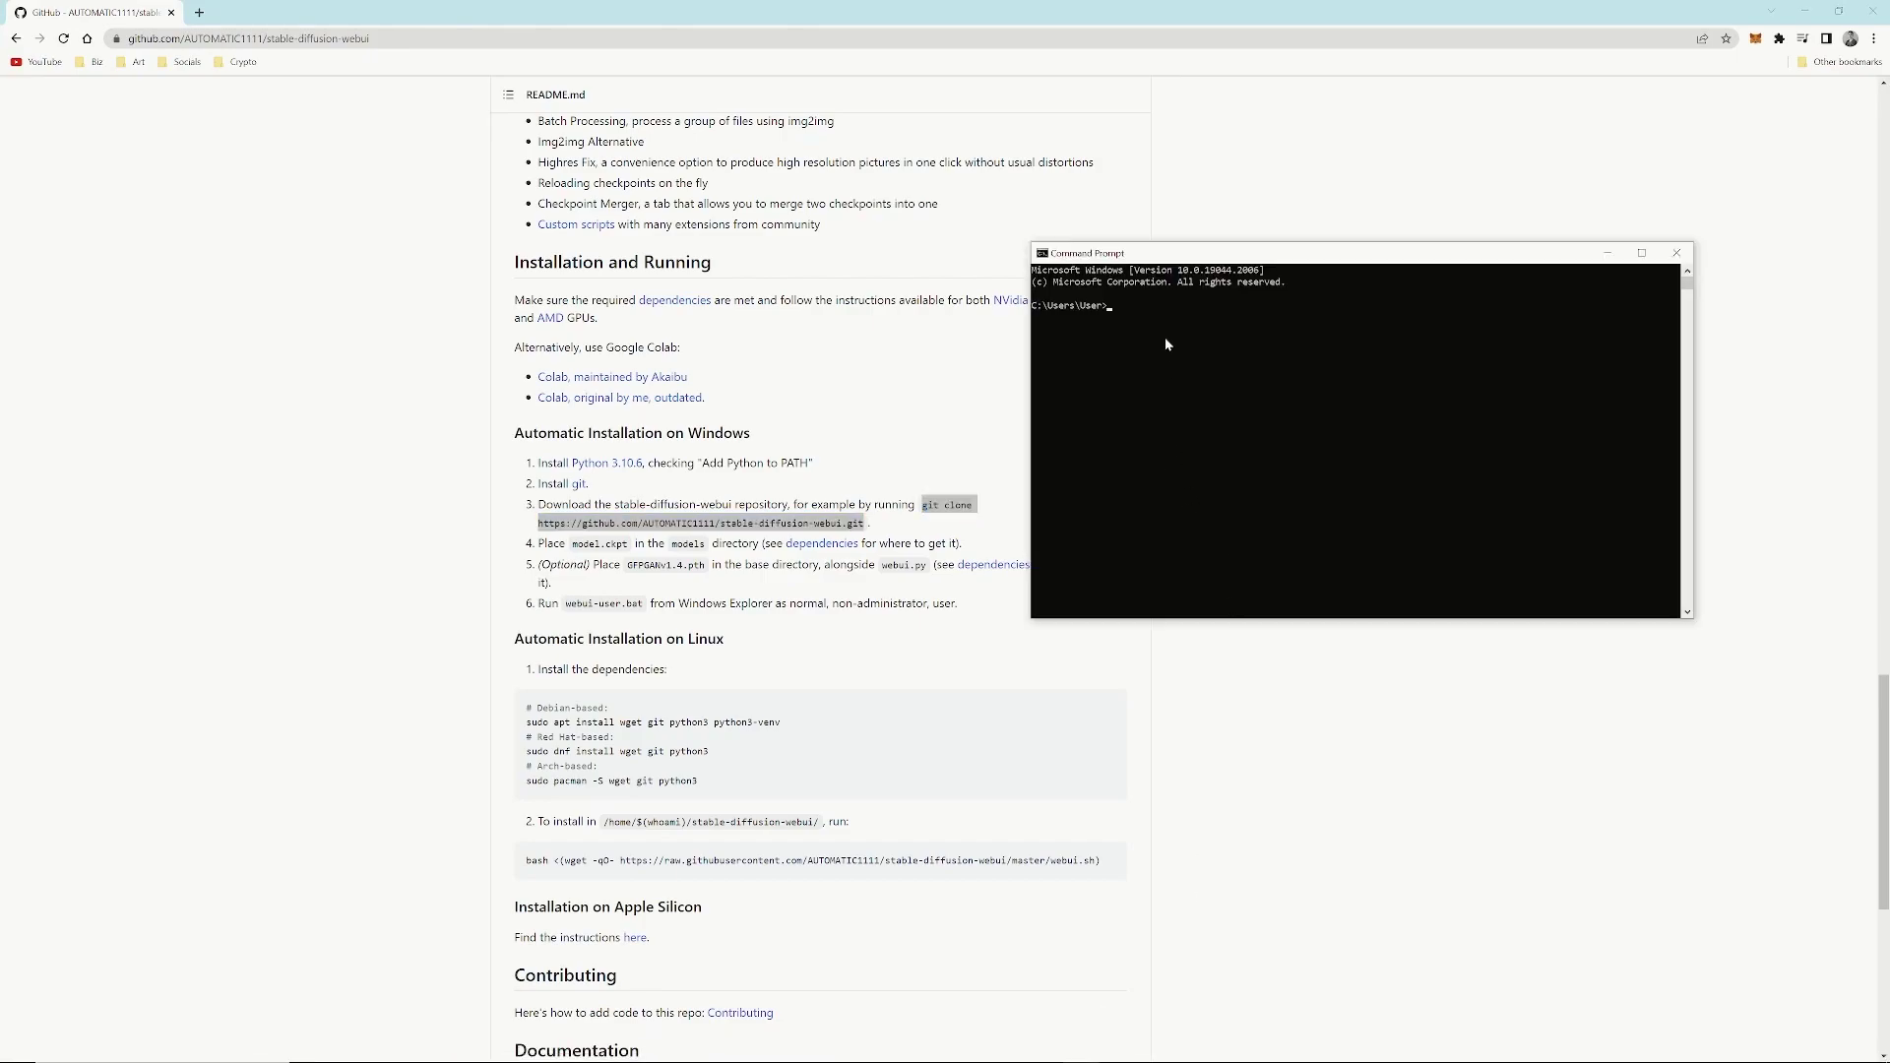
type("git clone https://github.com/AUTOMATIC1111/stable-diffusion-webui.git")
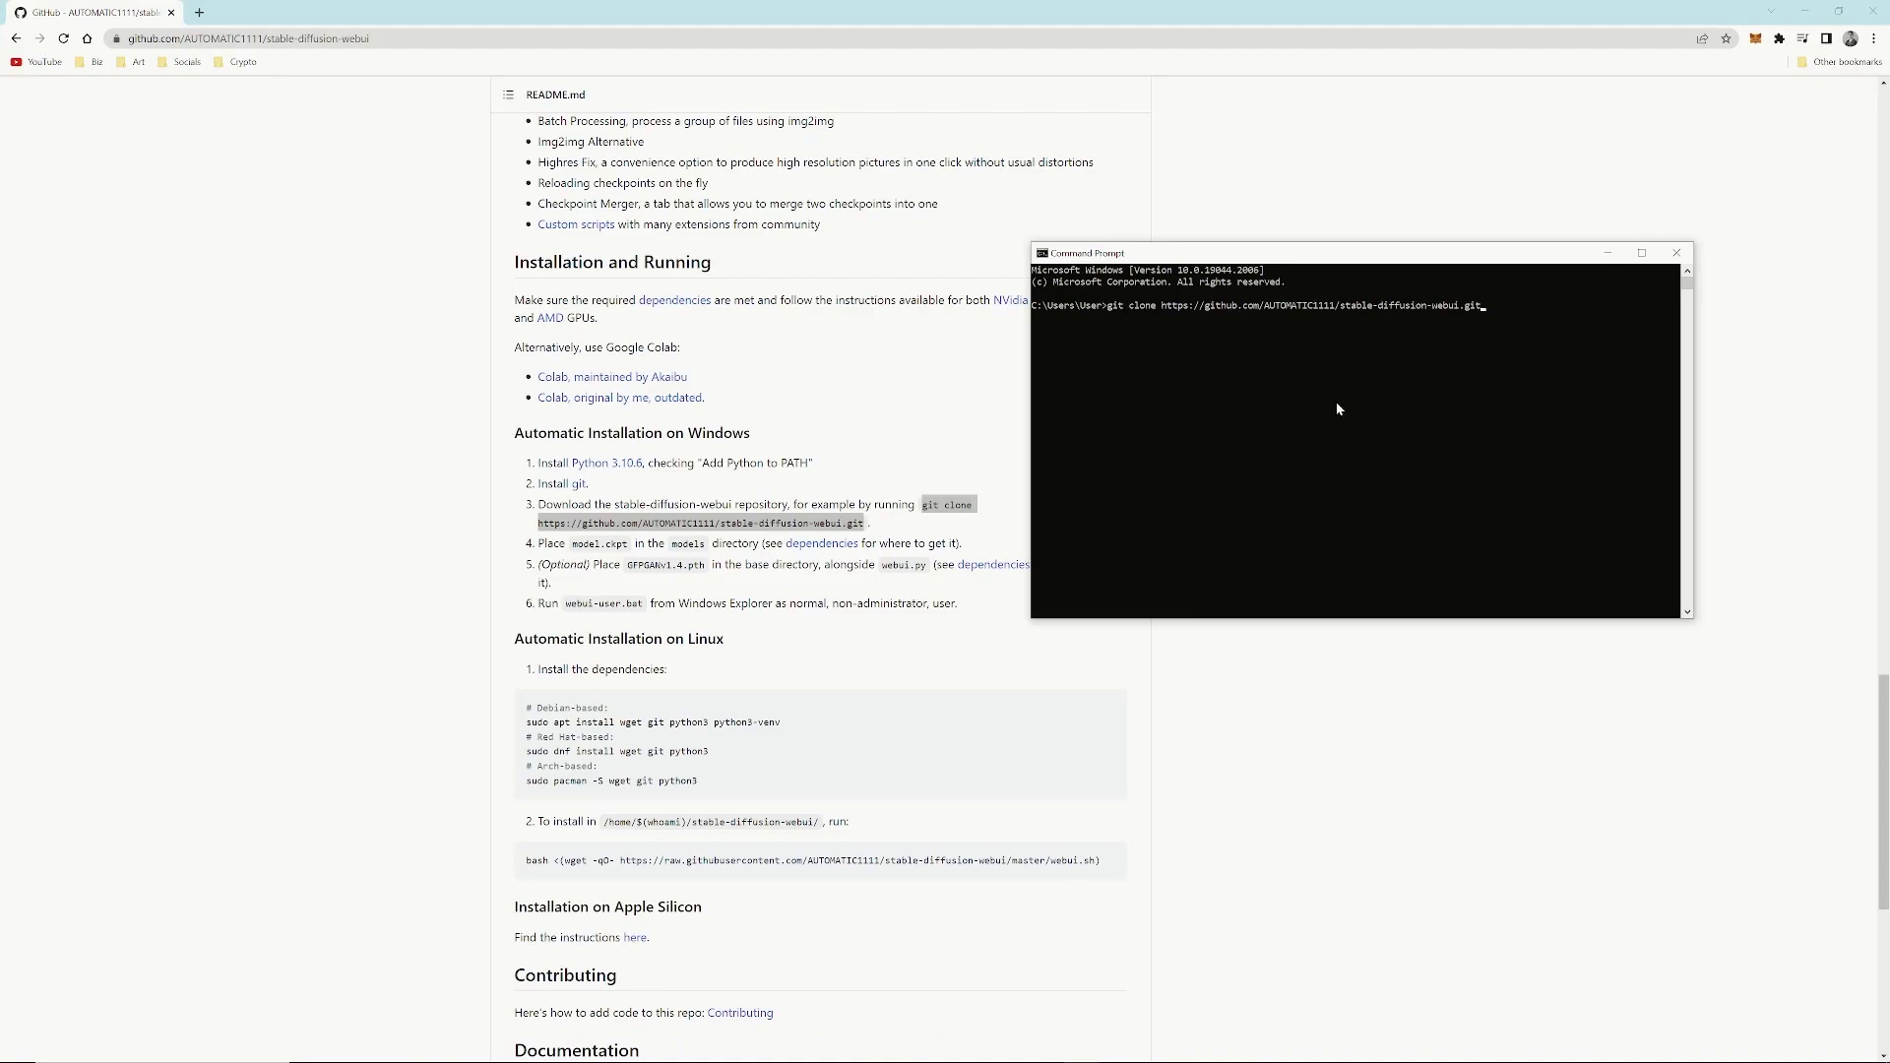
key("Return")
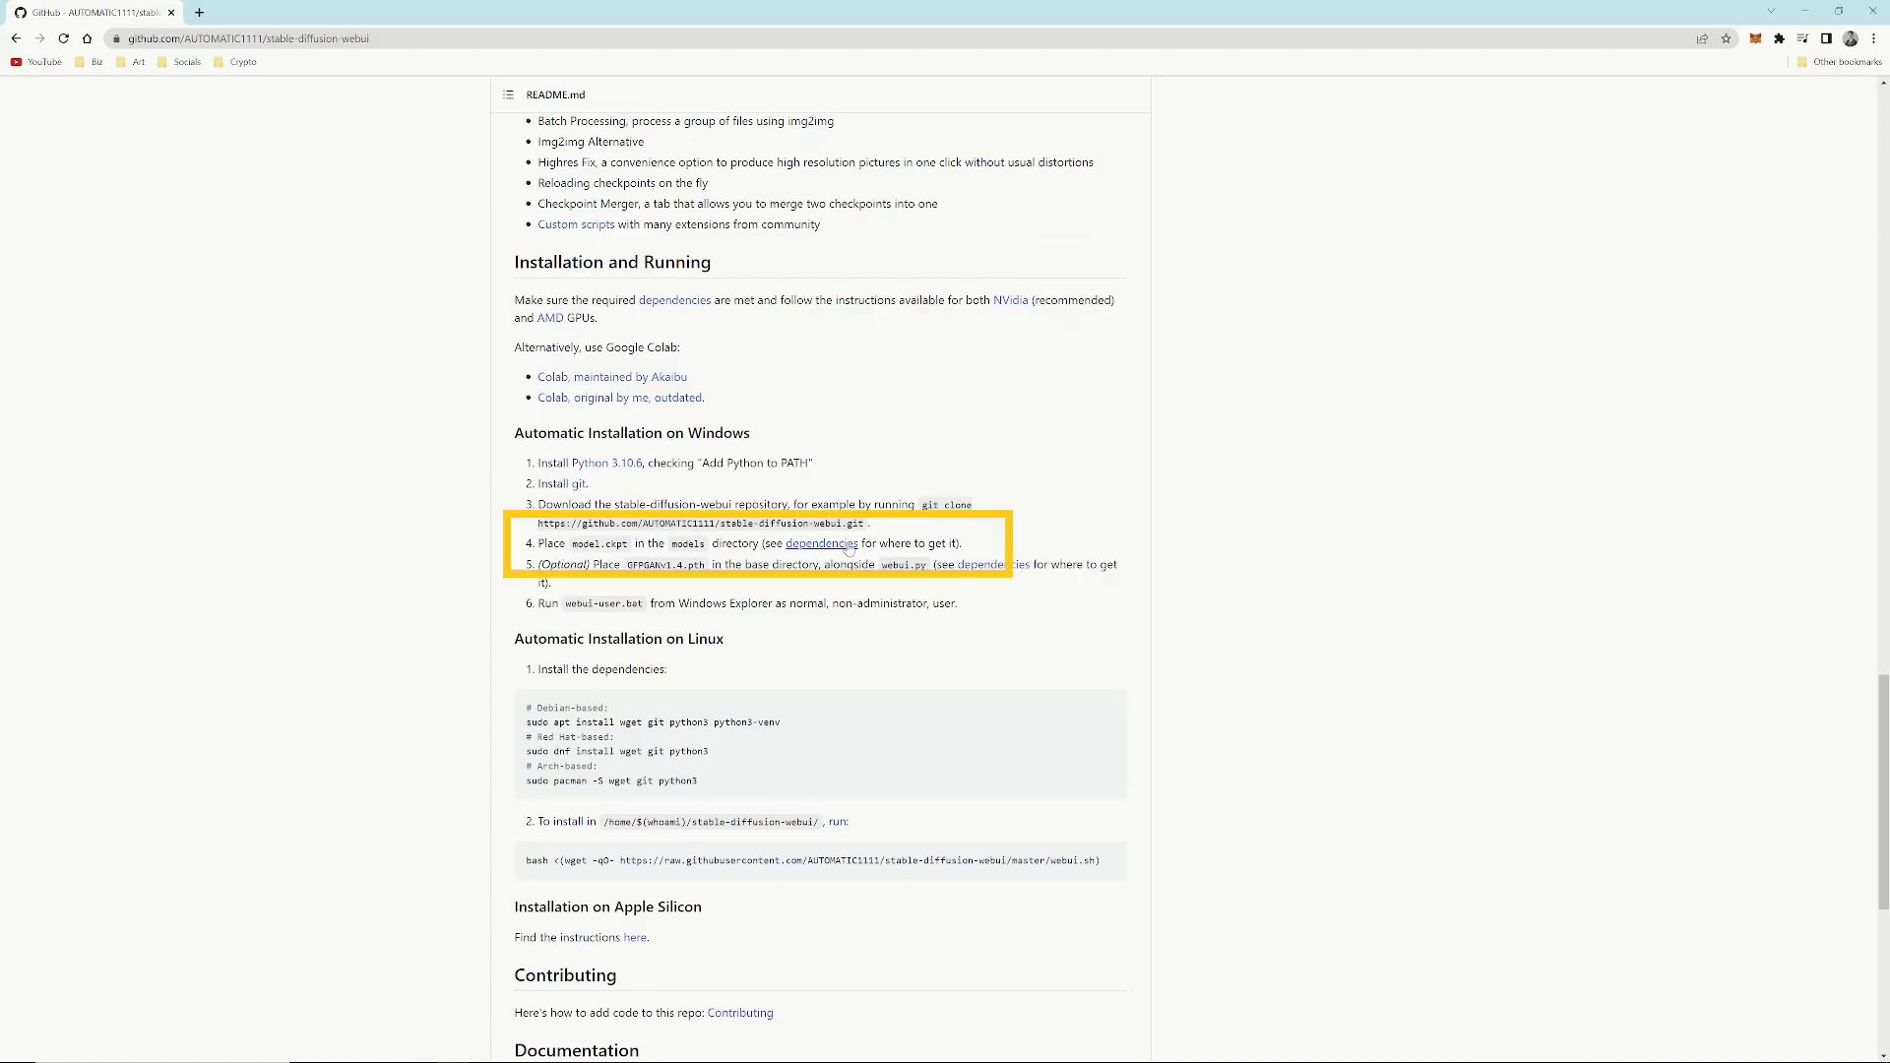
- Open the Dependencies wiki, then its Official download link to the Hugging Face stable-diffusion-v-1-4-original page
middle_click(825, 544)
left_click(282, 16)
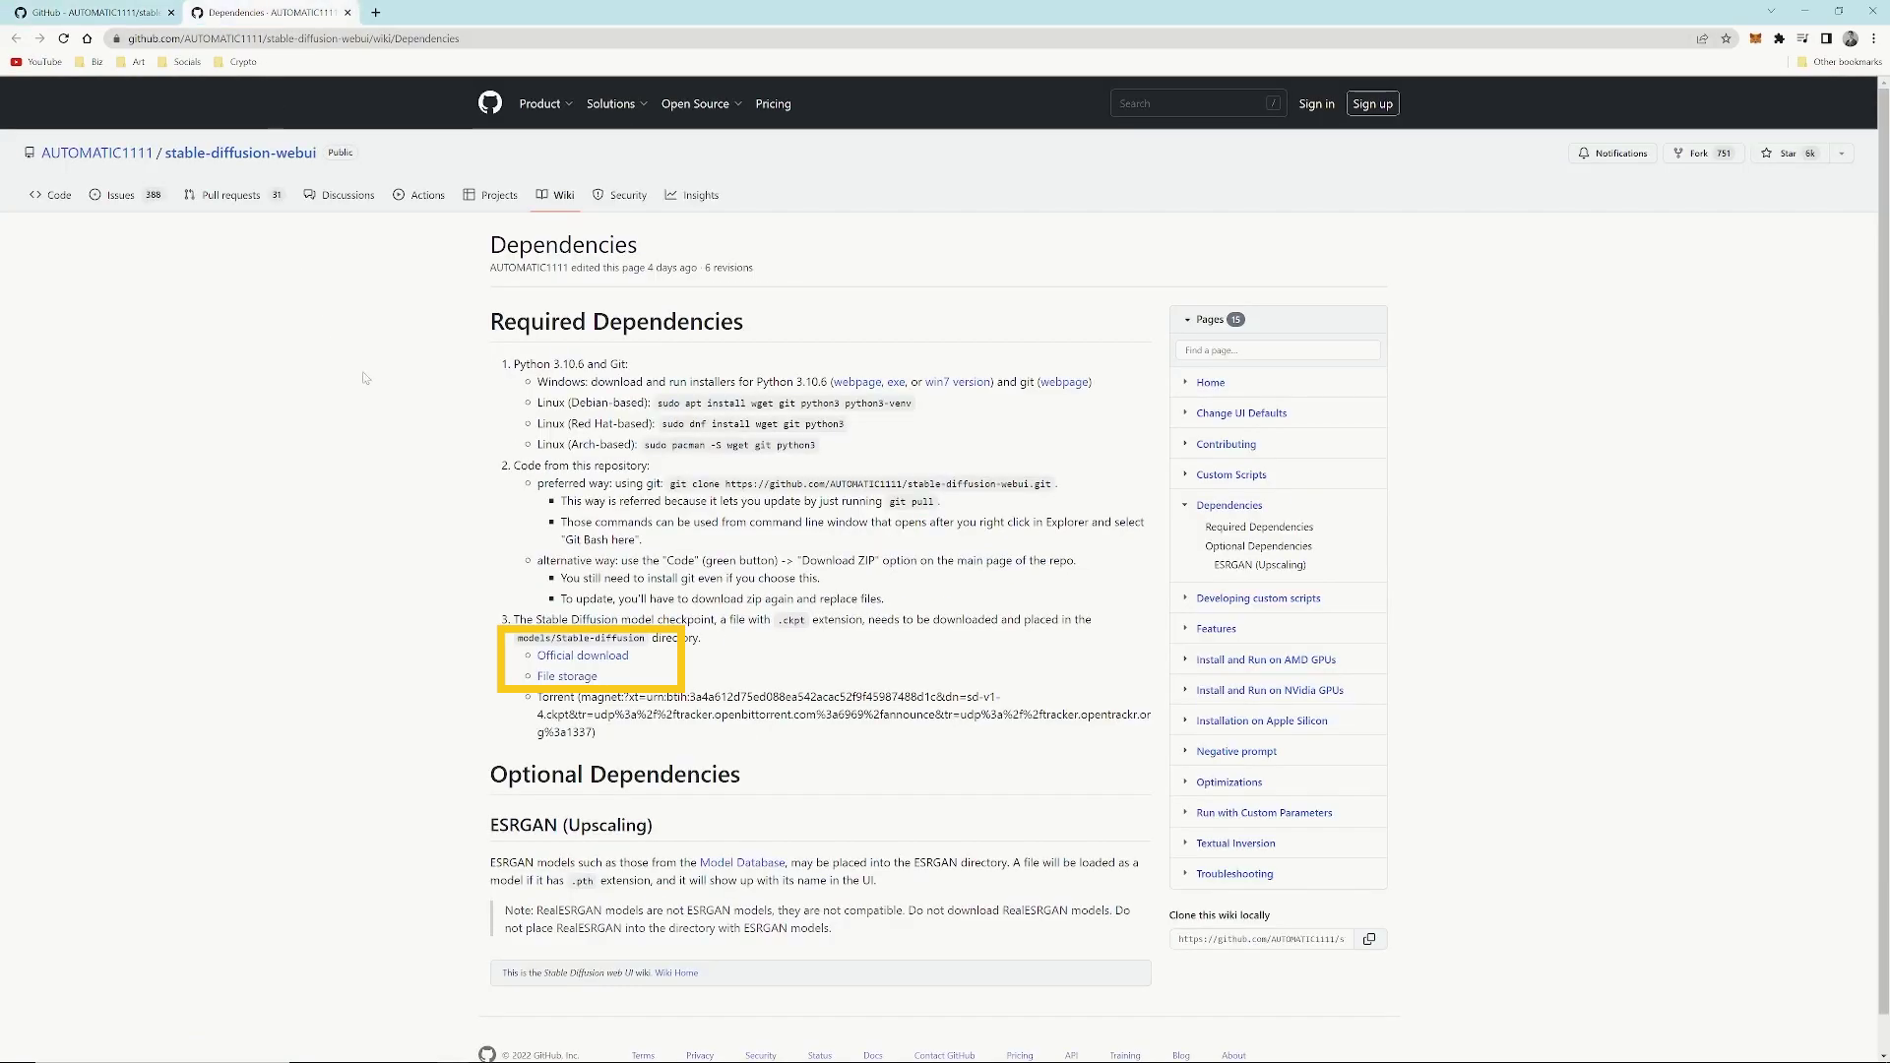
middle_click(583, 655)
key("ctrl+Tab")
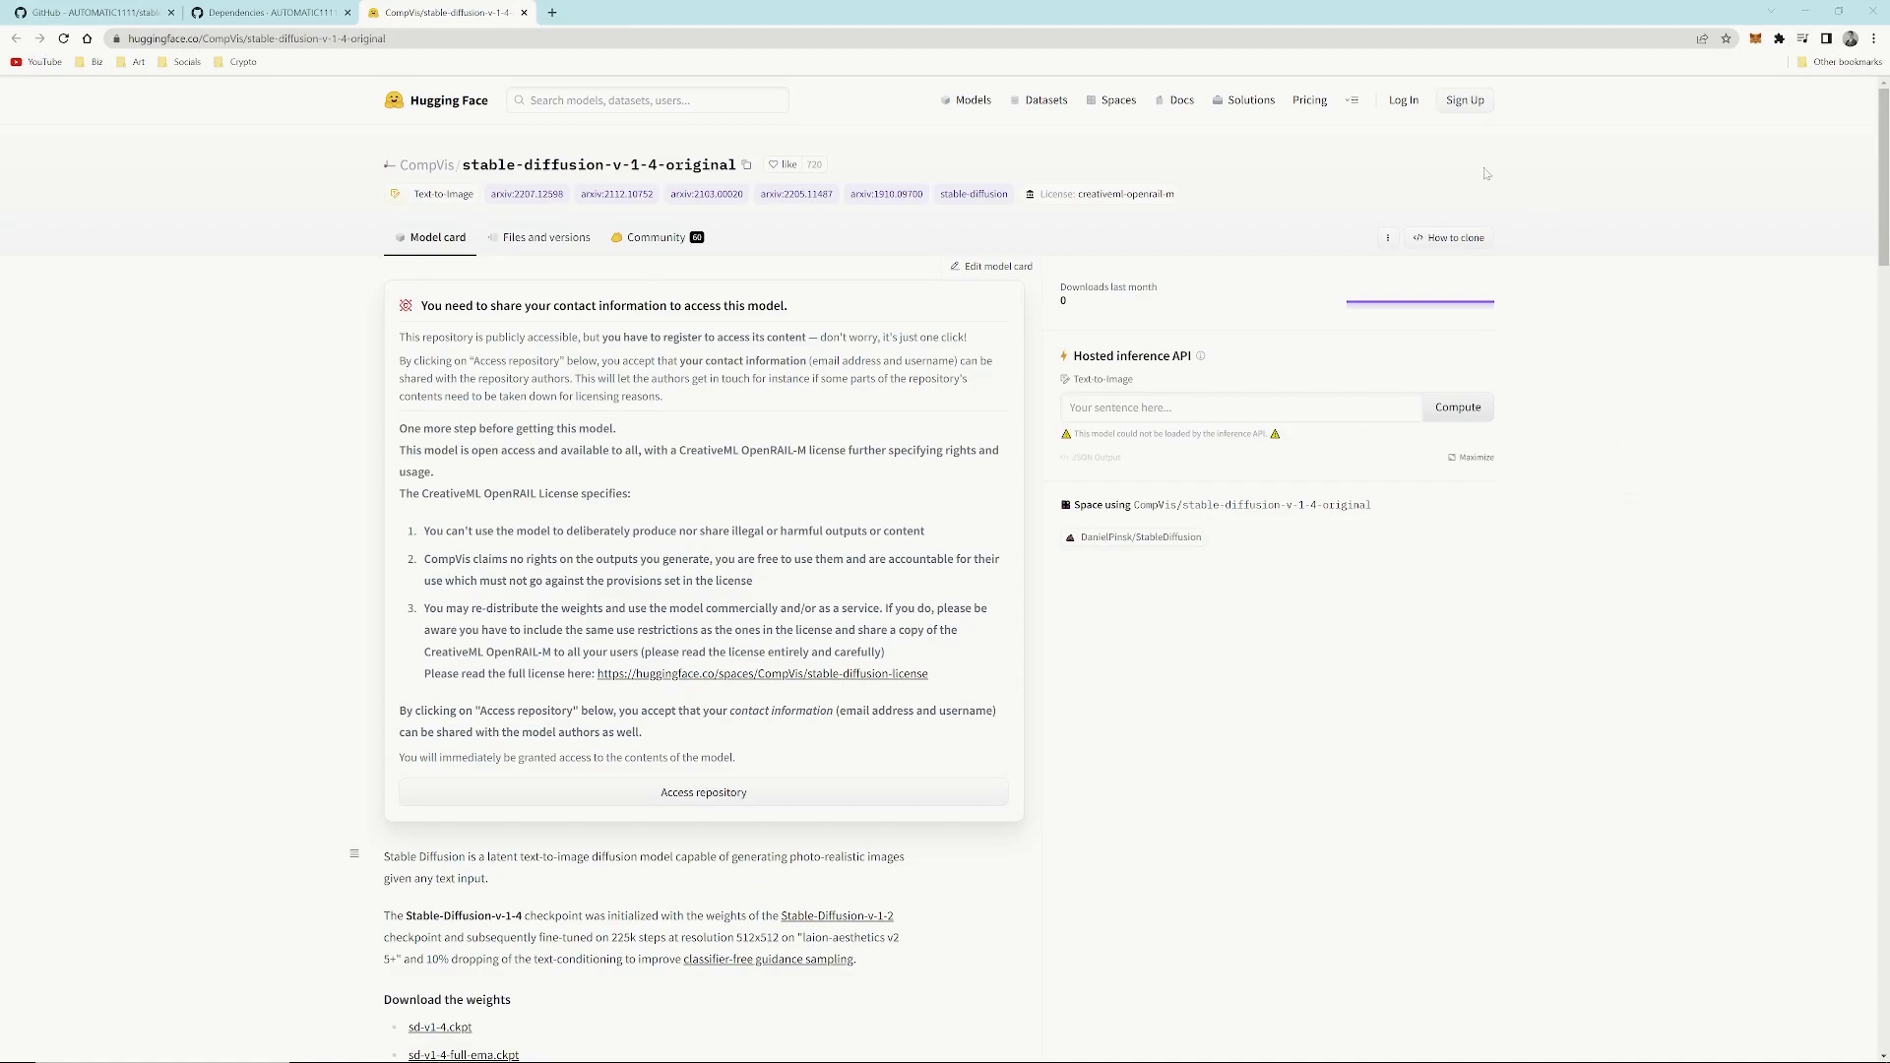
- Create a Hugging Face account and accept the model license to unlock the sd-v1-4.ckpt download
left_click(1463, 103)
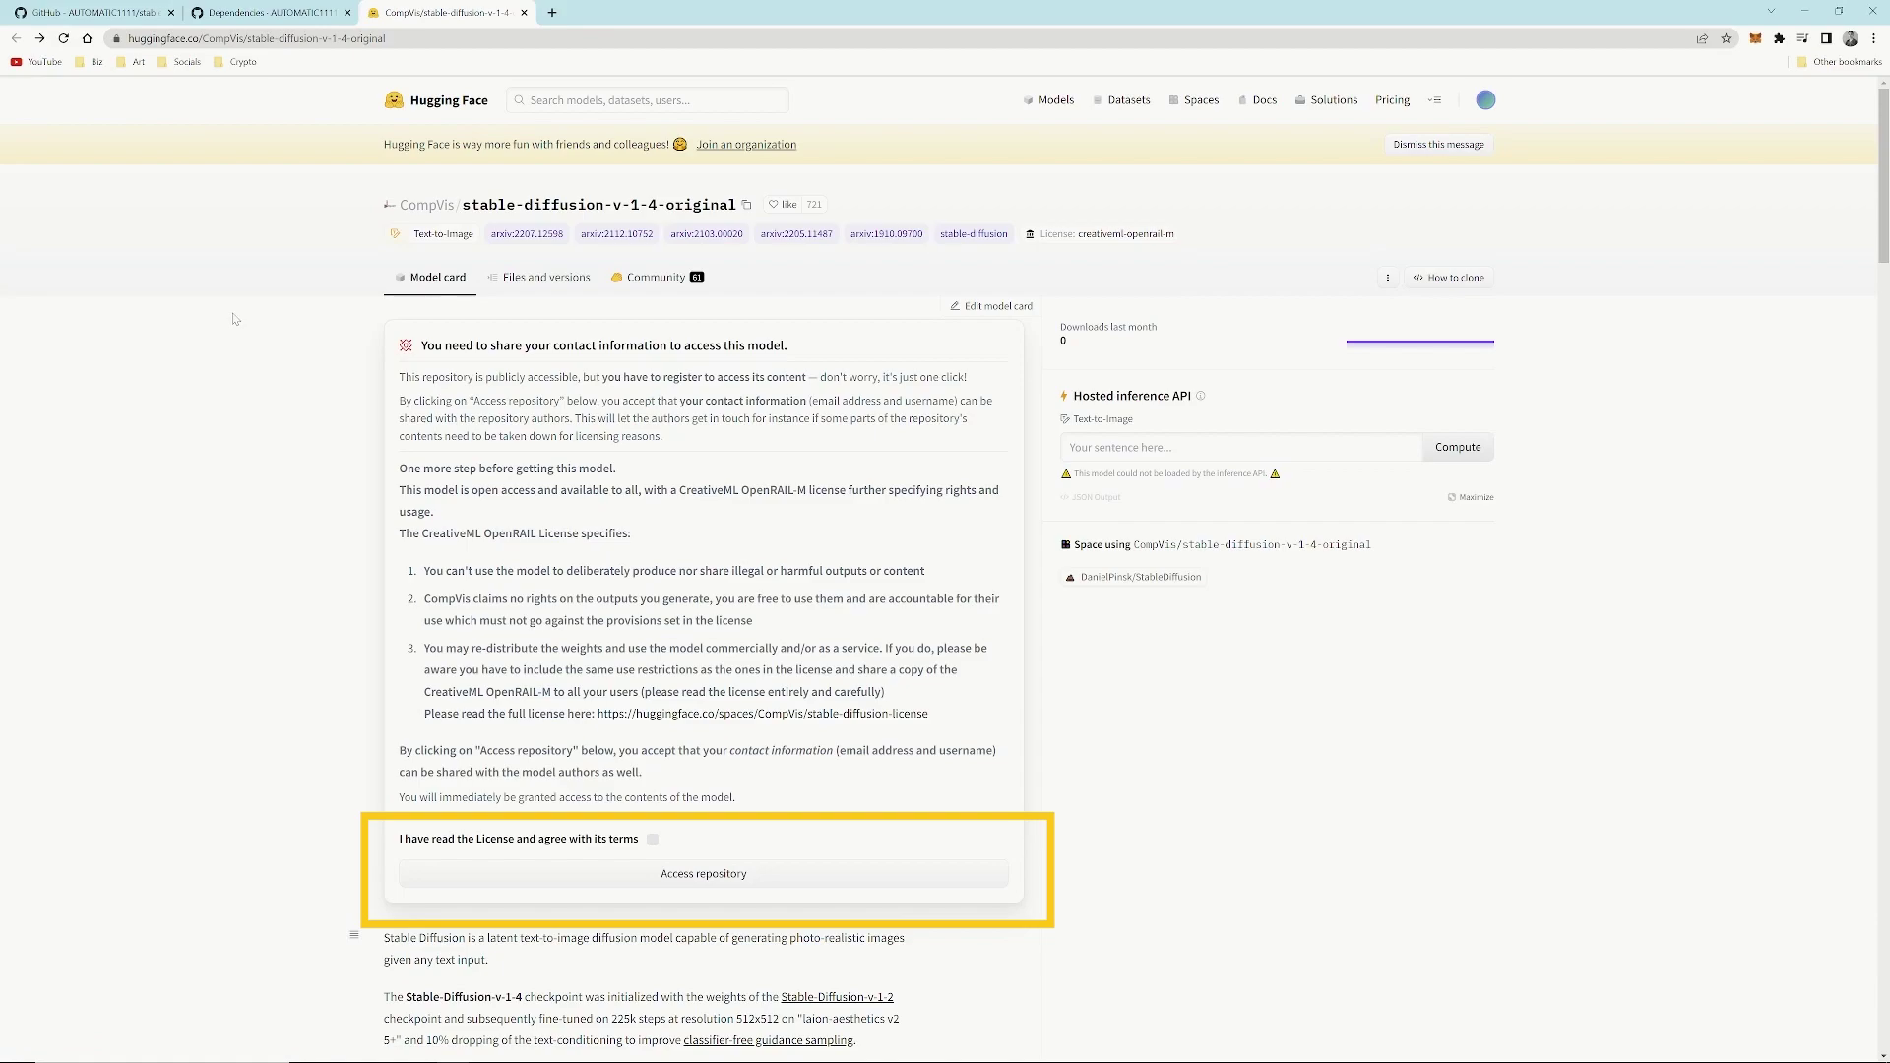
left_click(440, 507)
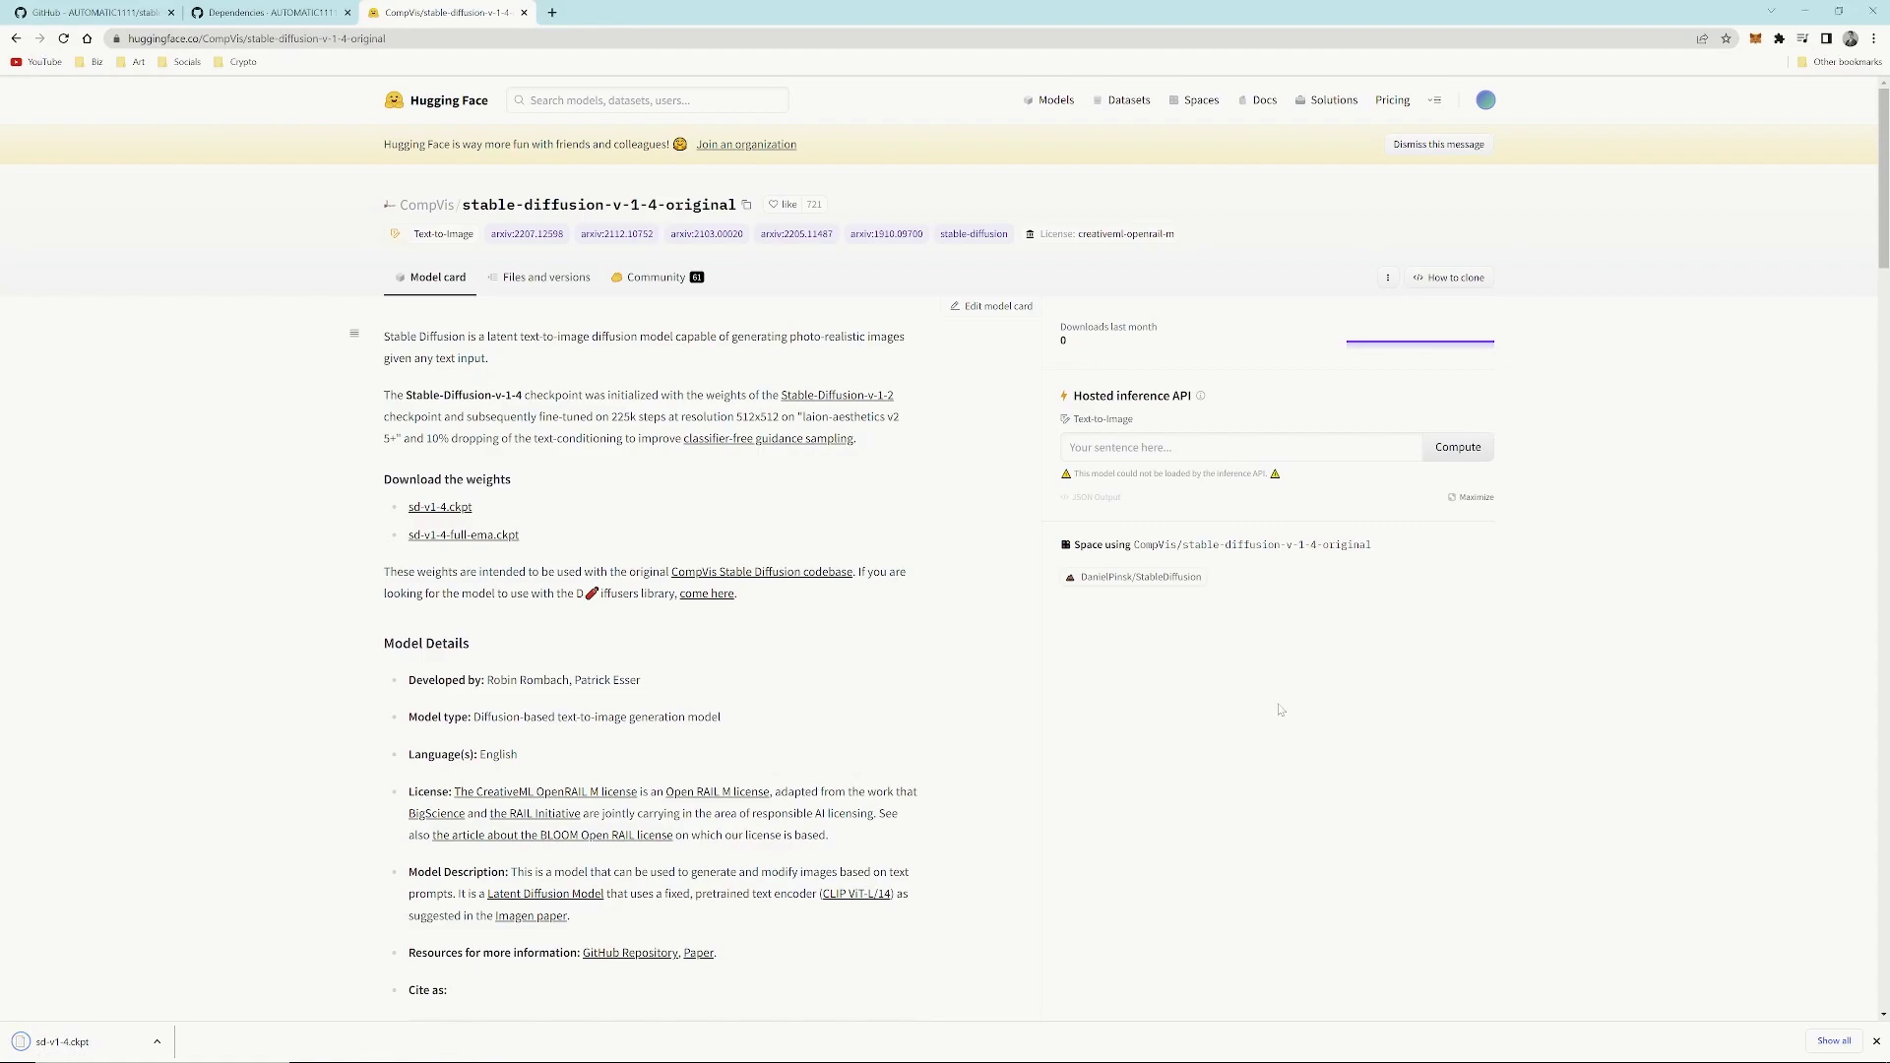
- In File Explorer, navigate into stable-diffusion-webui\models\Stable-diffusion
key("alt+Tab")
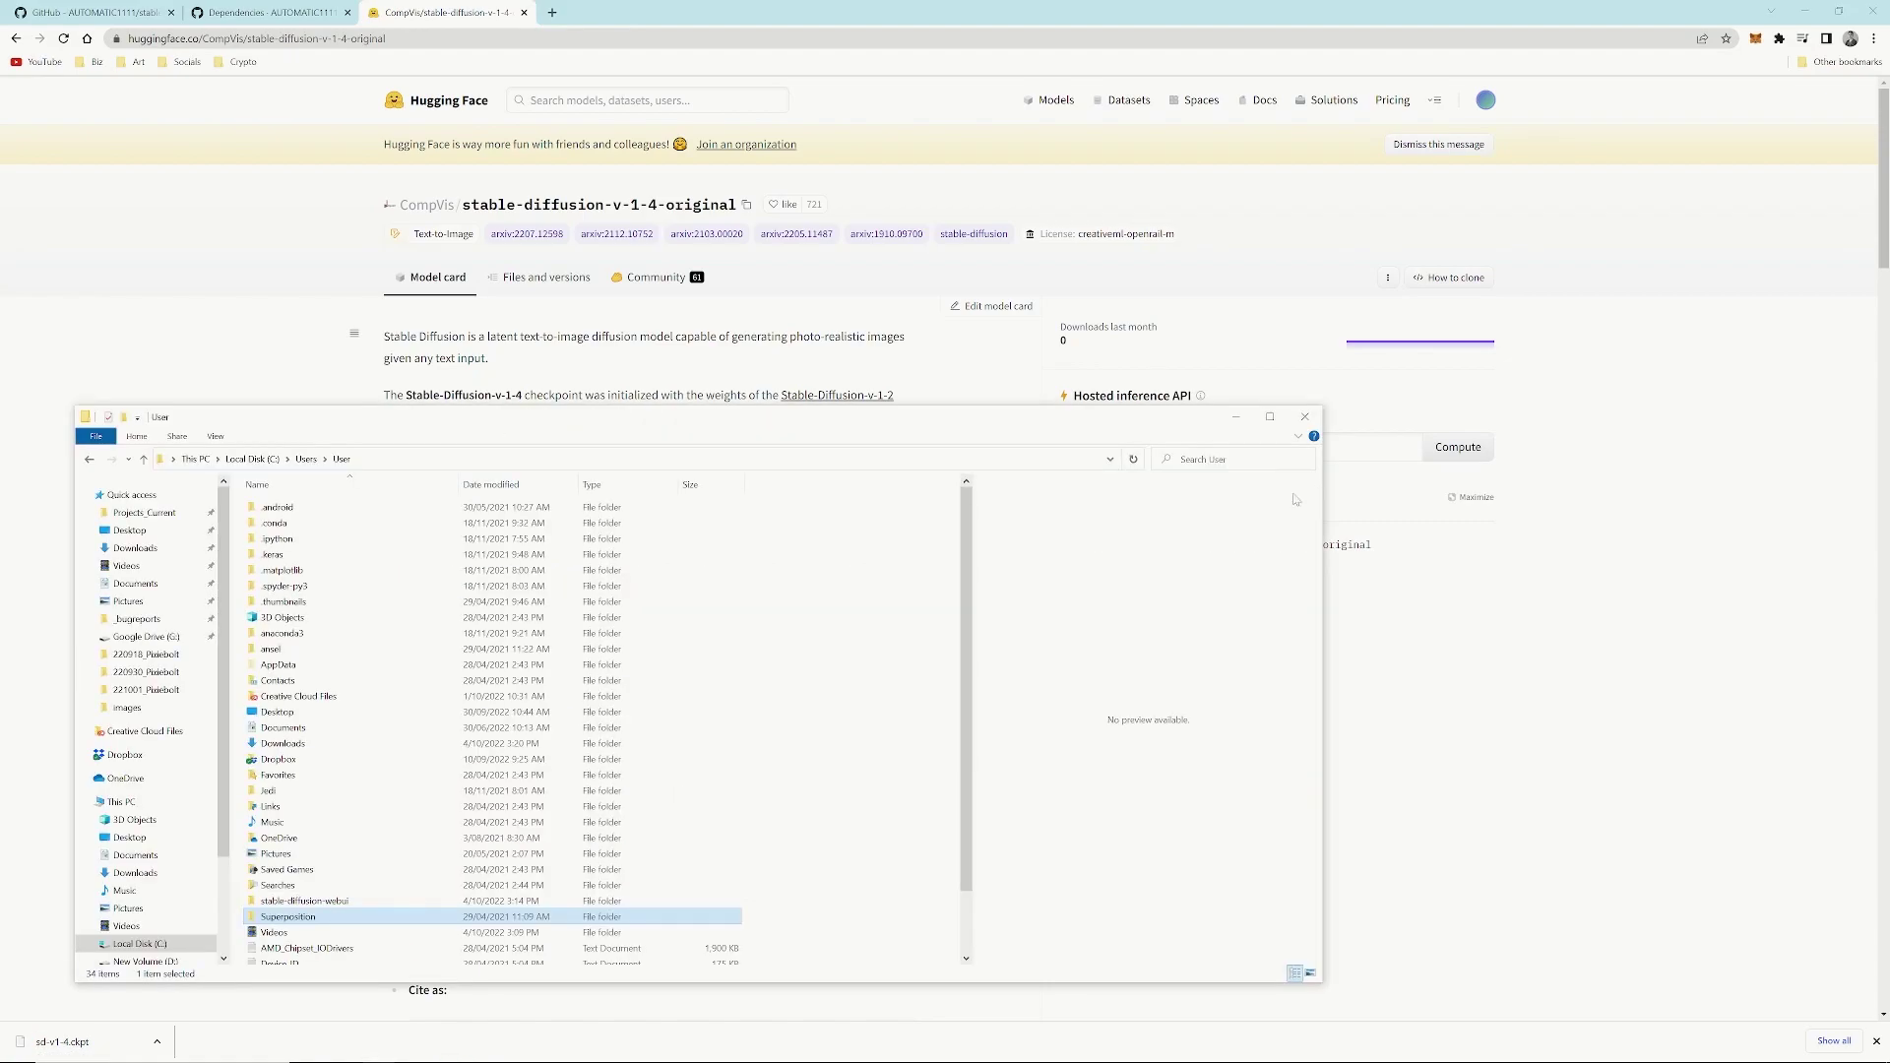
scroll(443, 856, "down", 2)
left_click(414, 832)
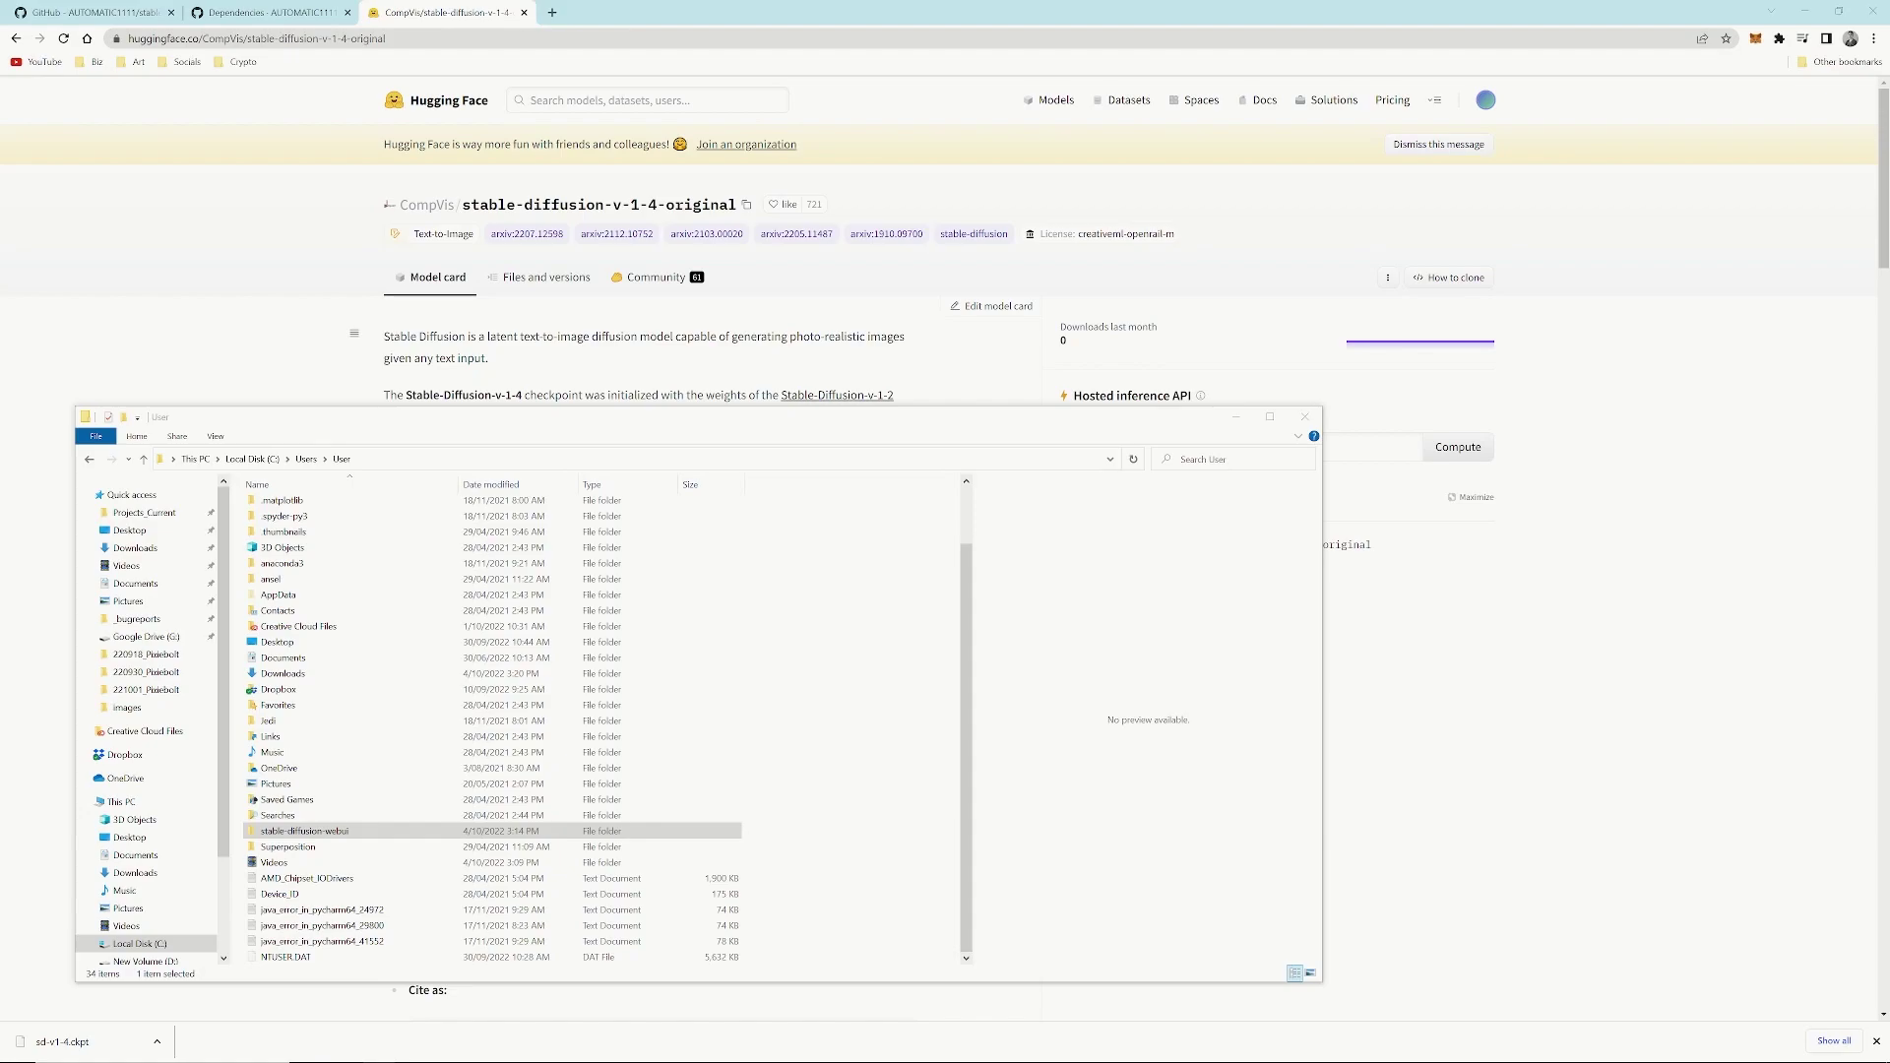
double_click(305, 830)
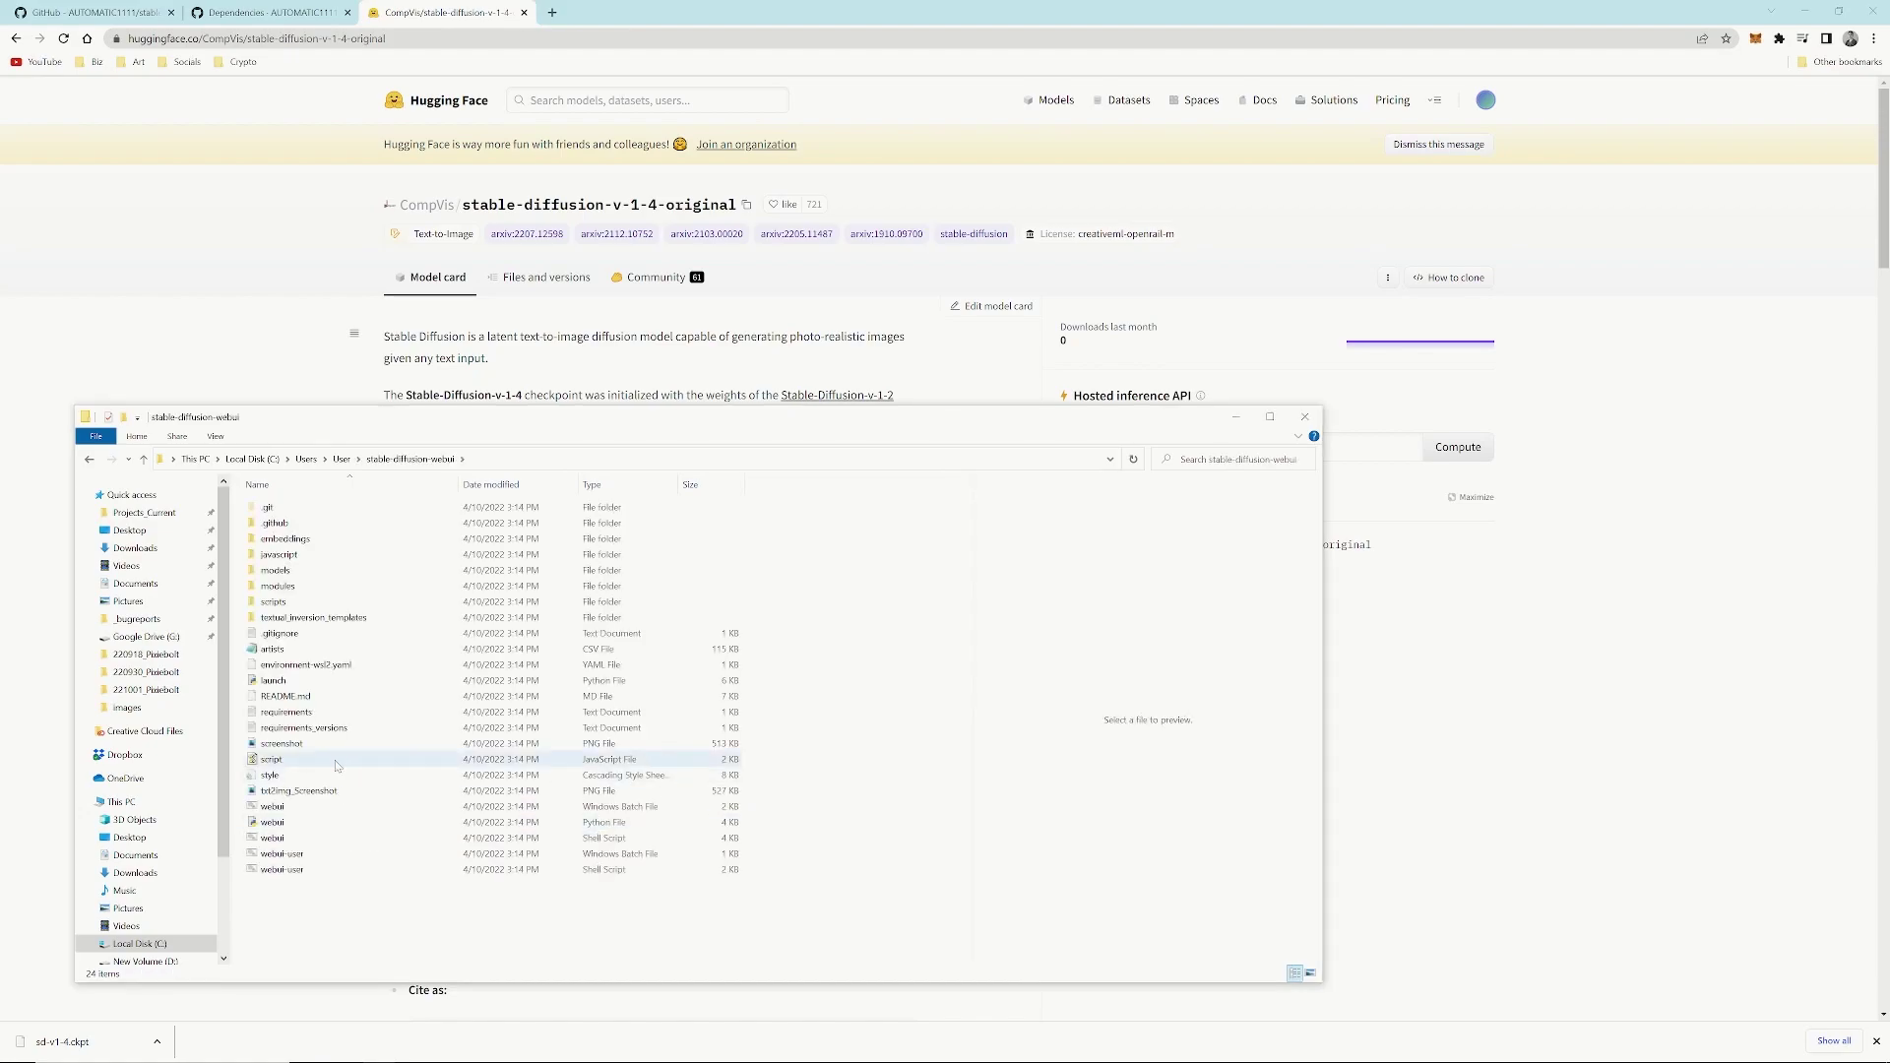
double_click(304, 573)
double_click(295, 508)
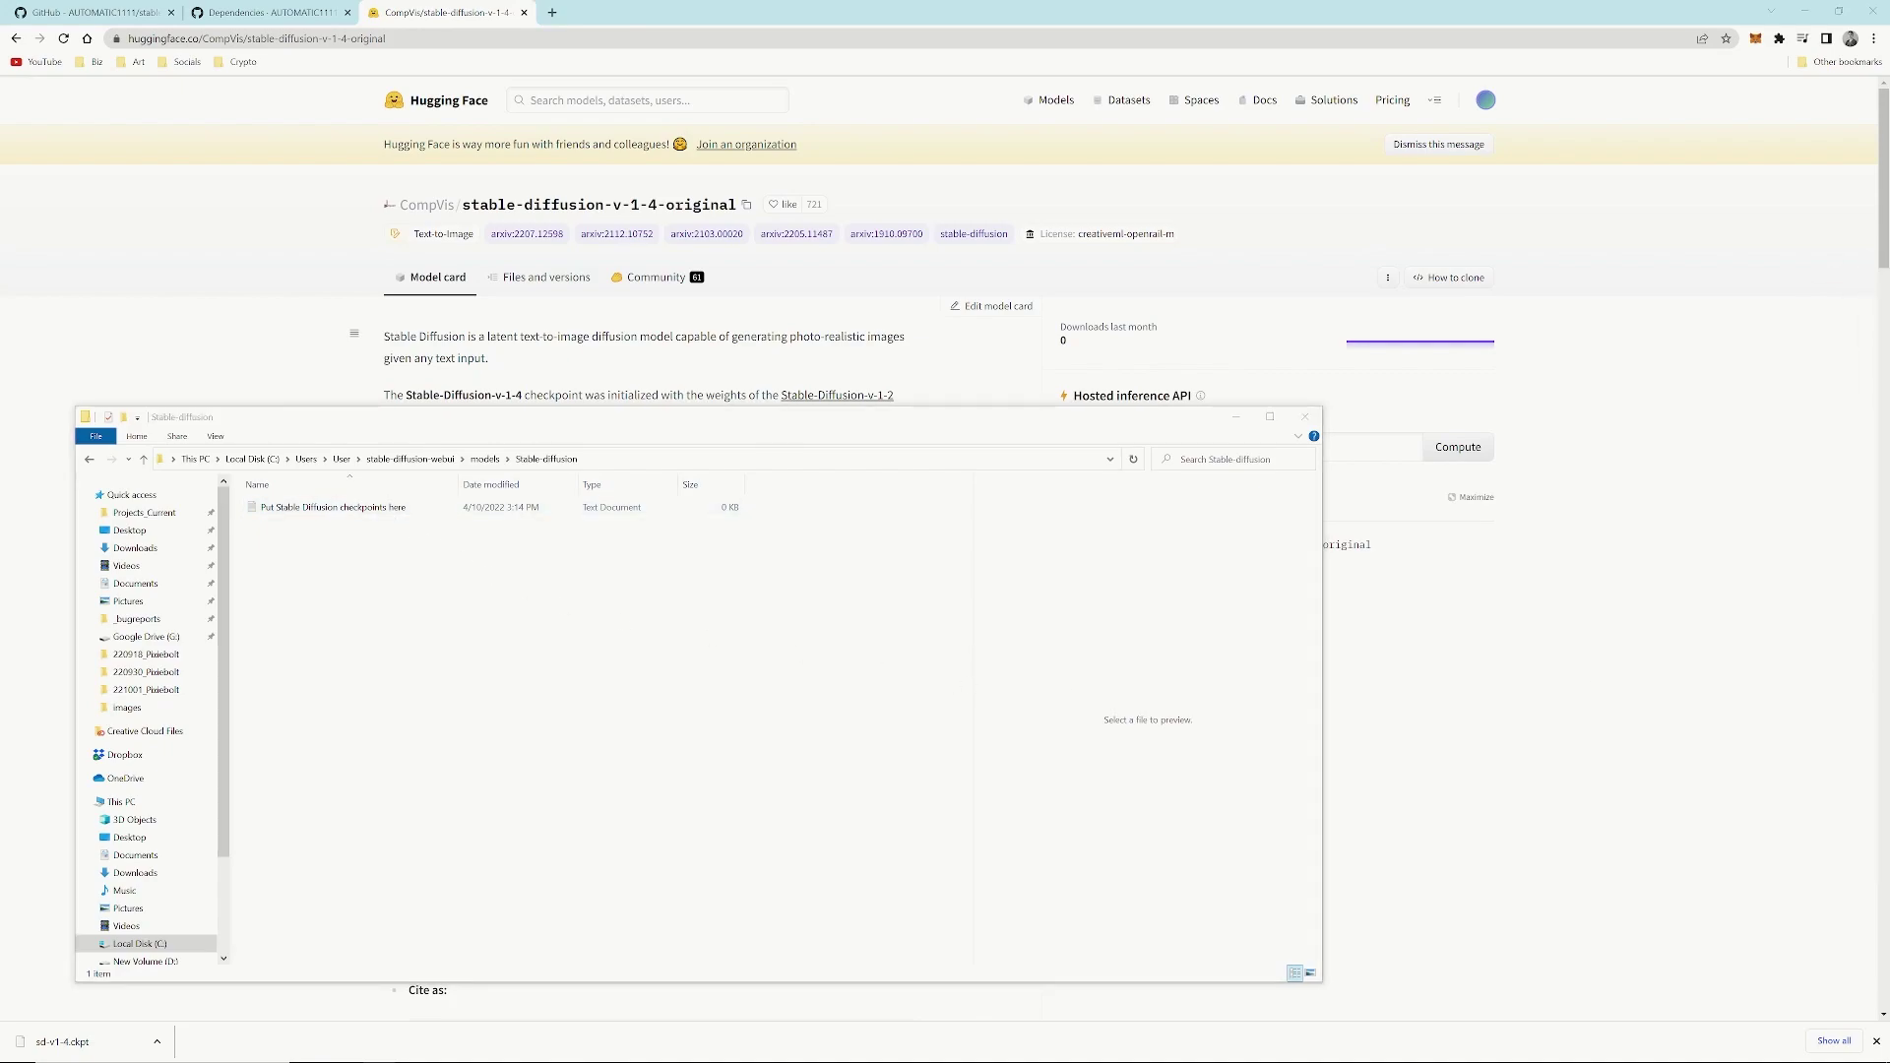
- Drag sd-v1-4.ckpt from Downloads into that folder and rename it model.ckpt
left_click_drag(1571, 317, 904, 236)
left_click_drag(768, 325, 390, 636)
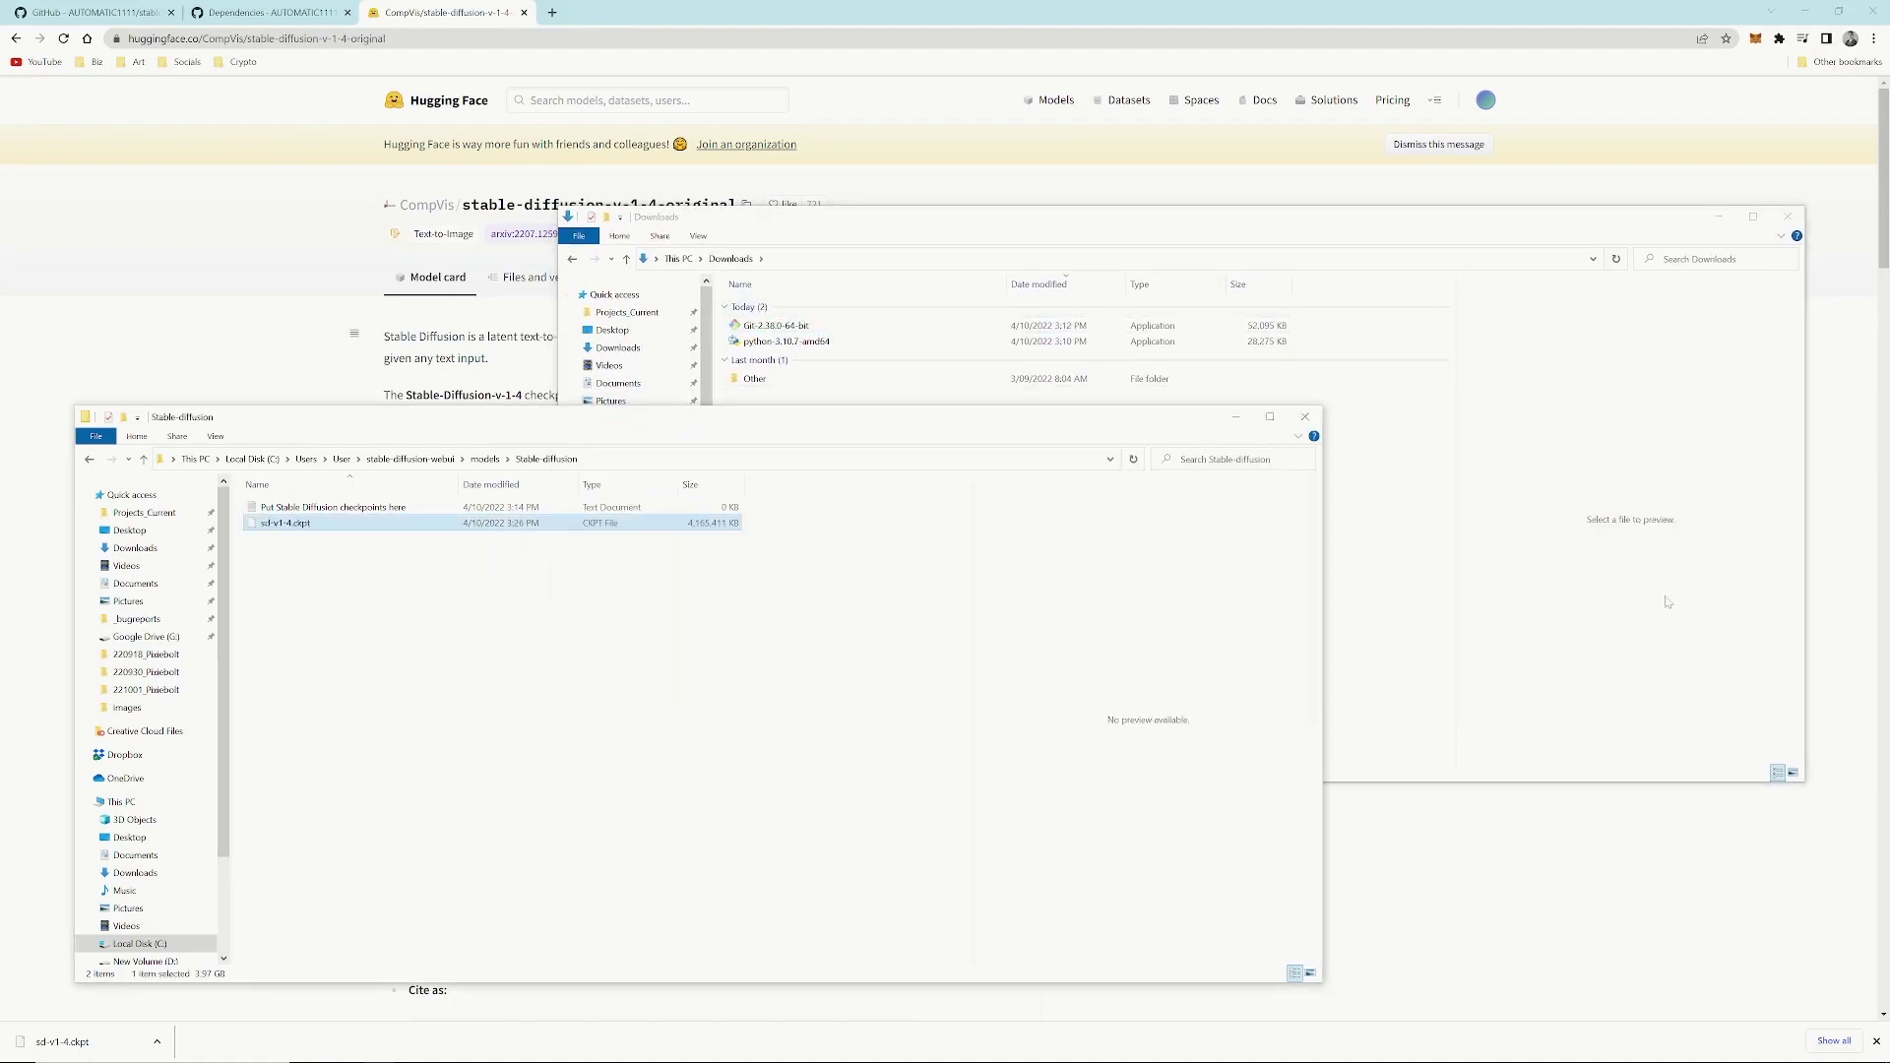
key("F2")
type("model")
key("Return")
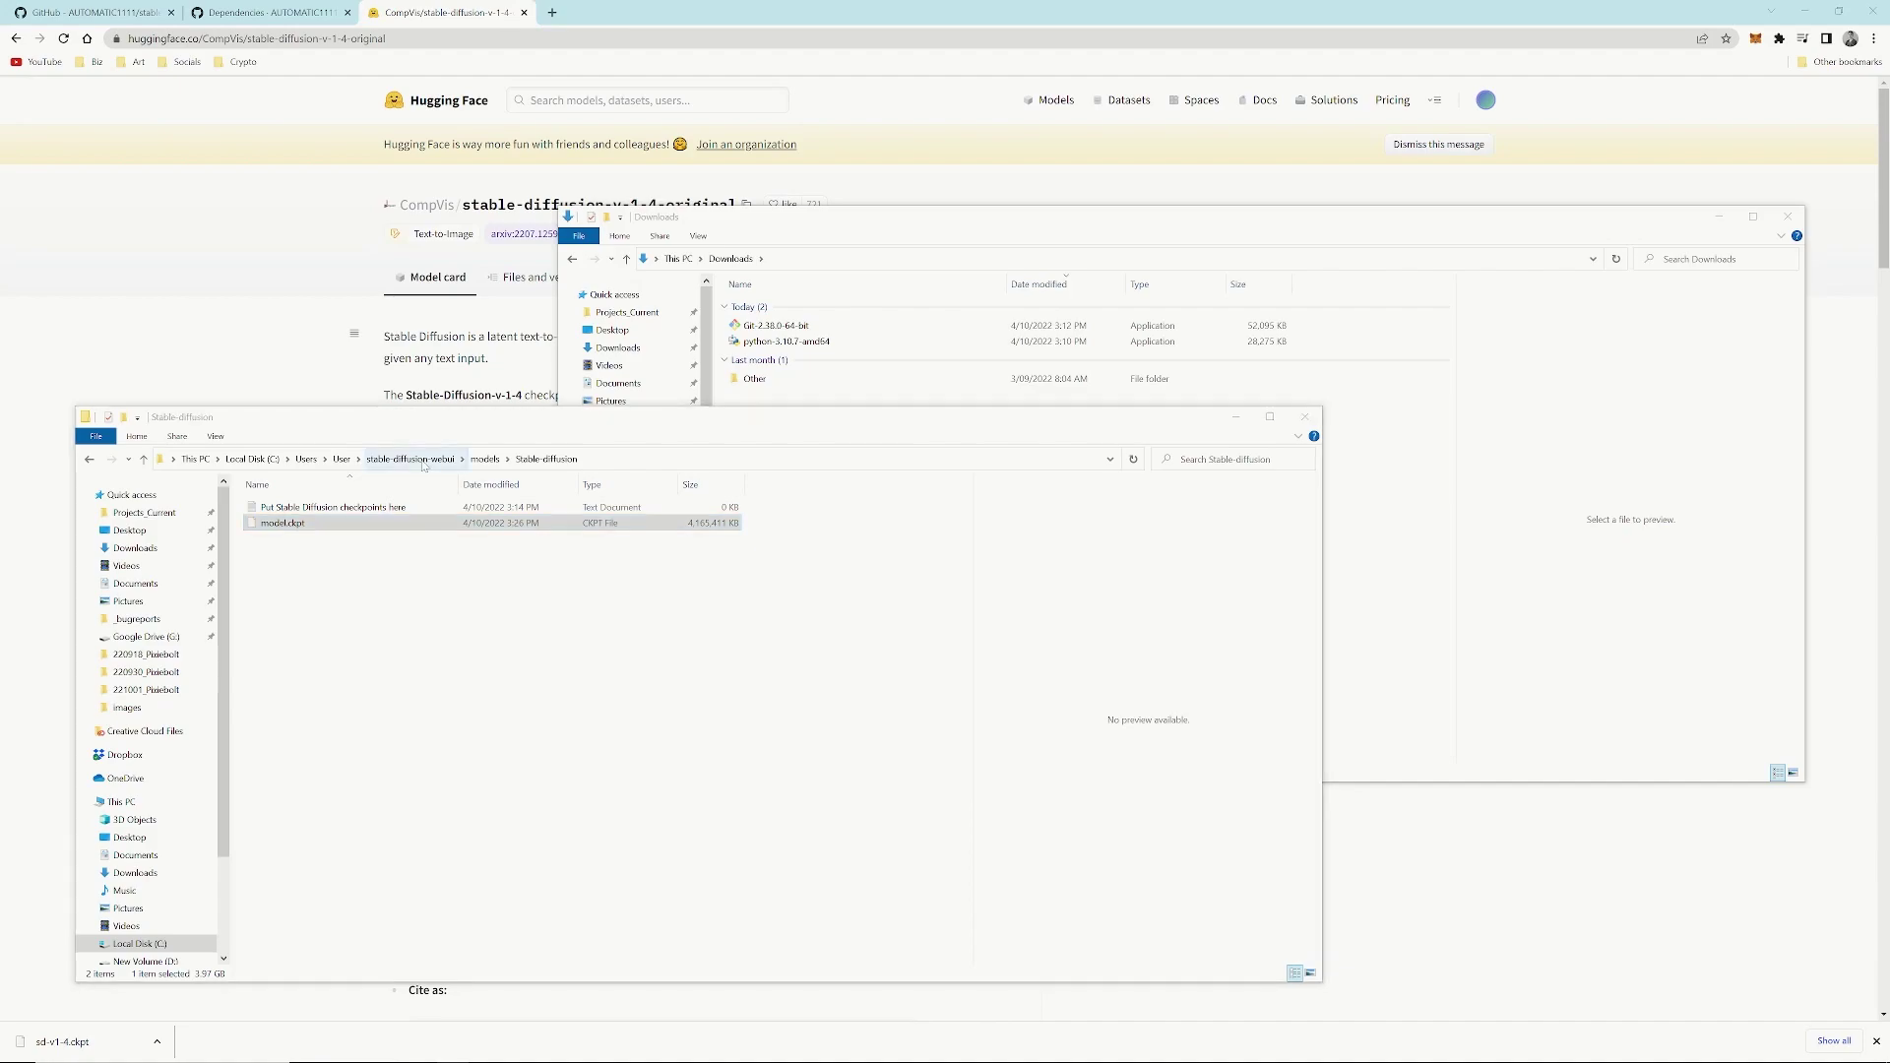
left_click(411, 460)
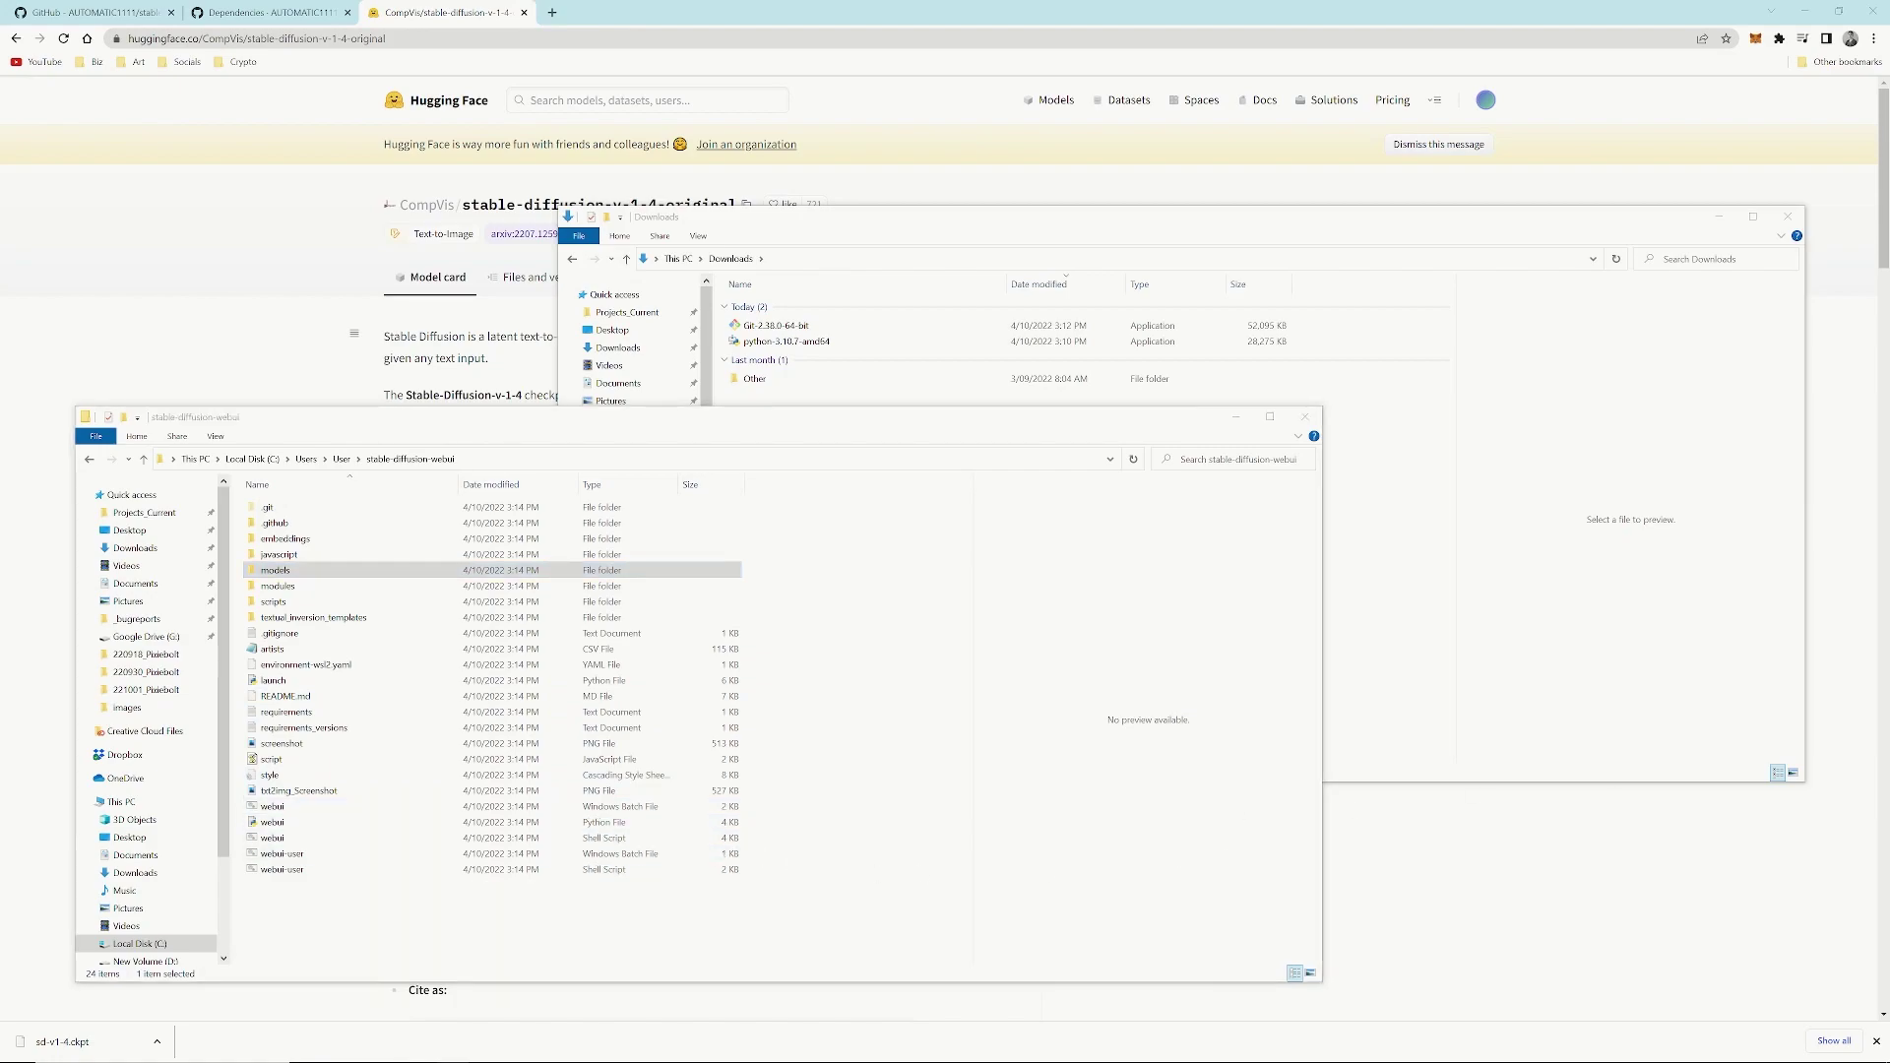
double_click(282, 854)
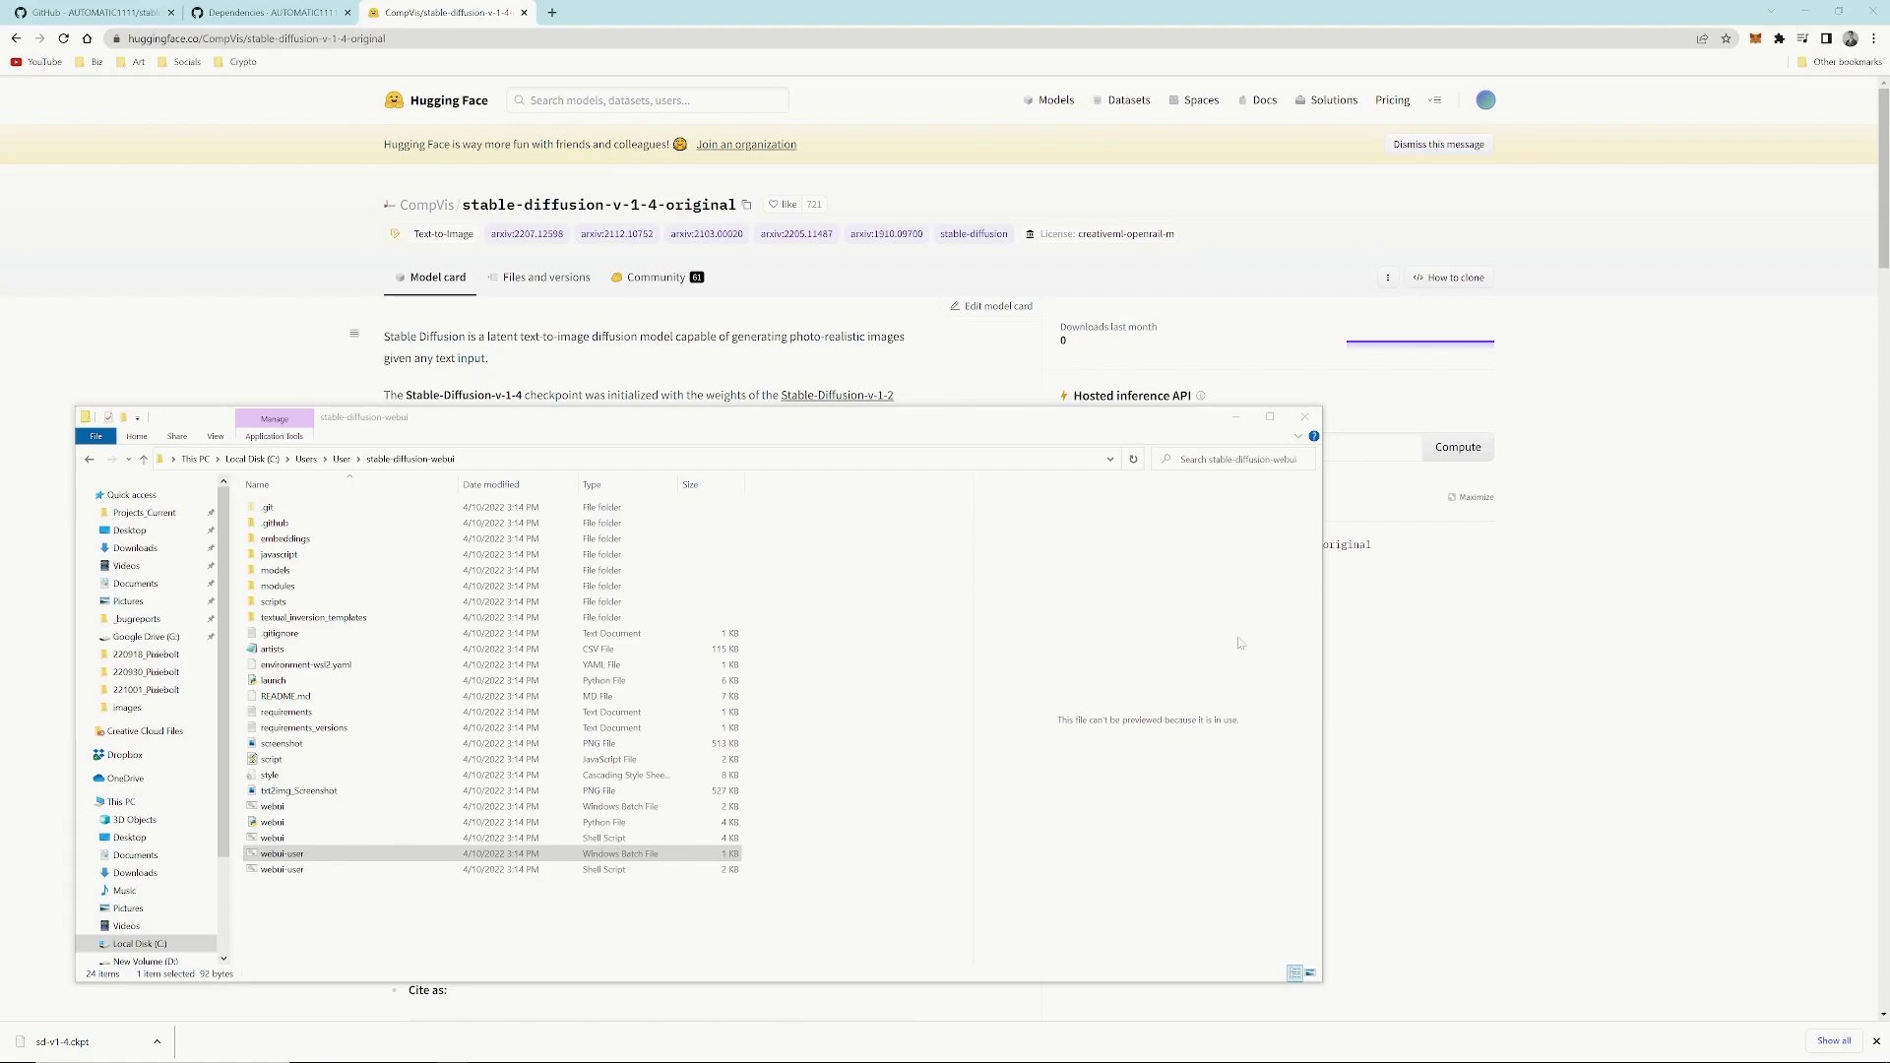
double_click(304, 857)
left_click_drag(652, 162, 926, 178)
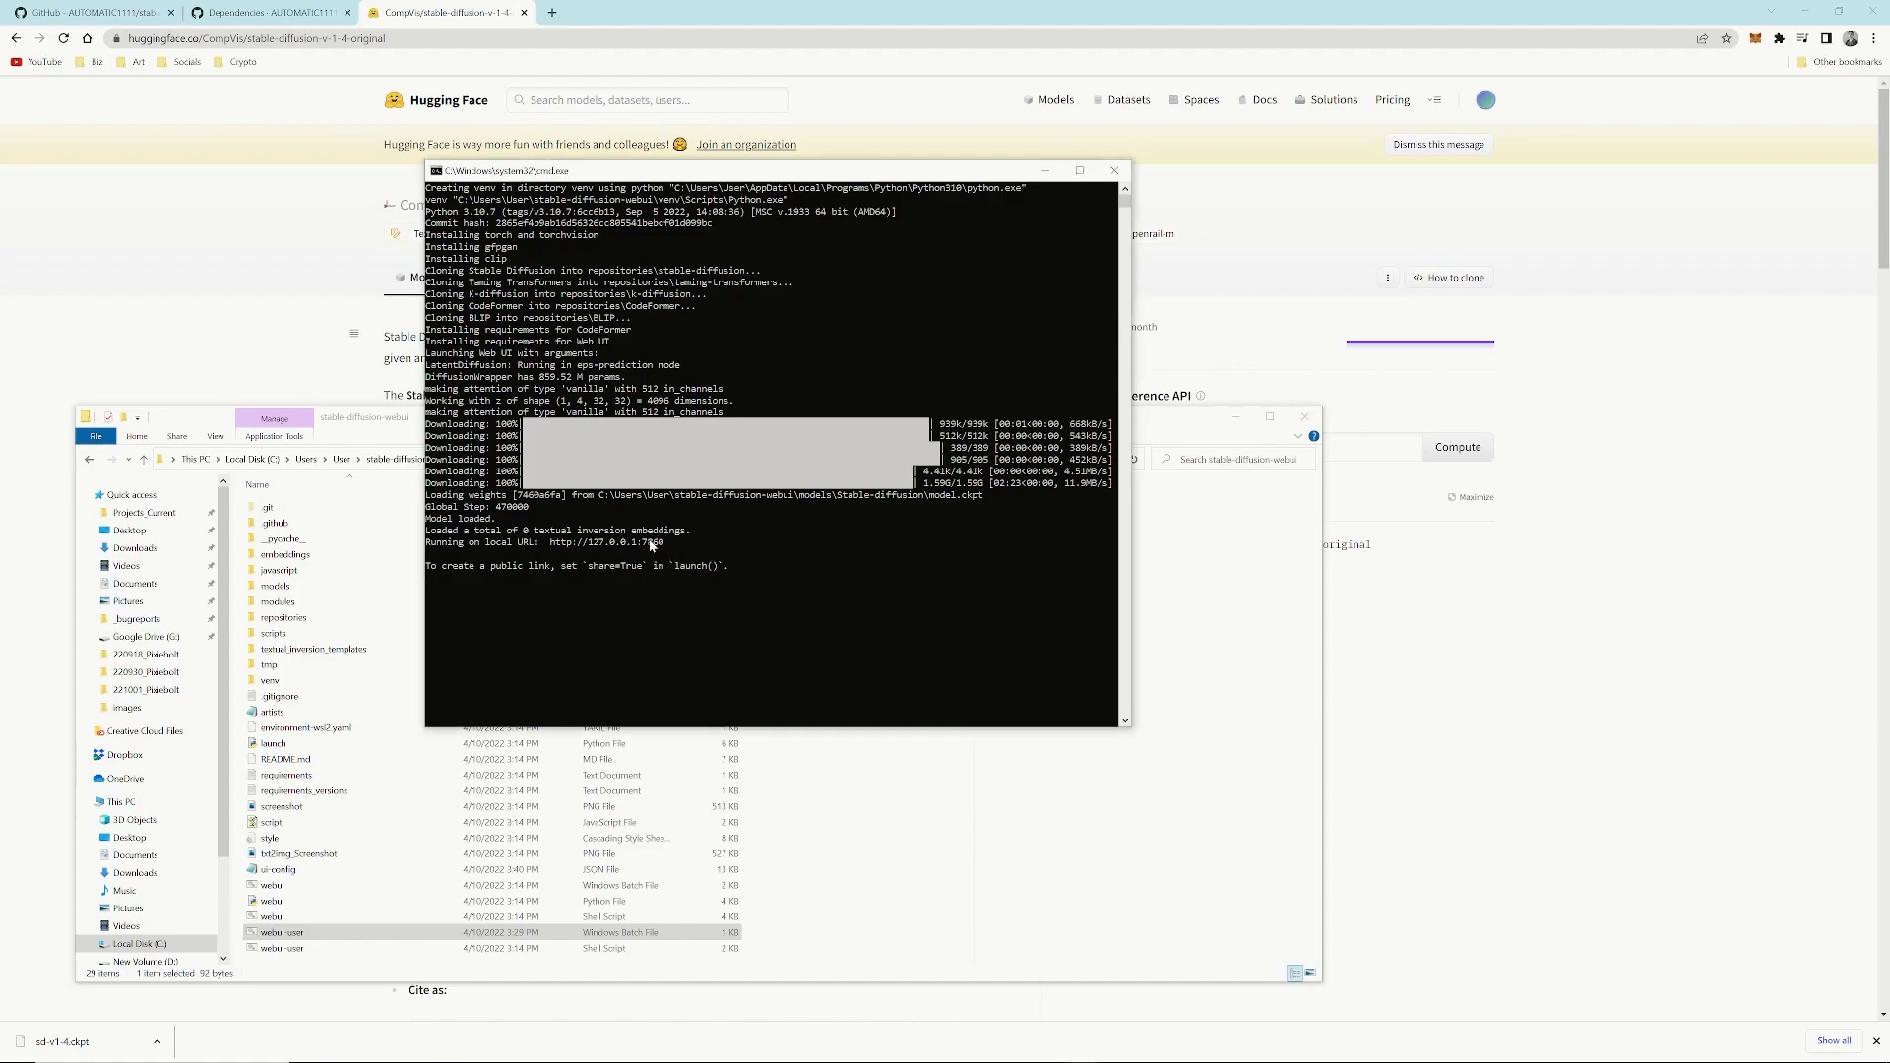
left_click_drag(664, 542, 554, 550)
key("ctrl+c")
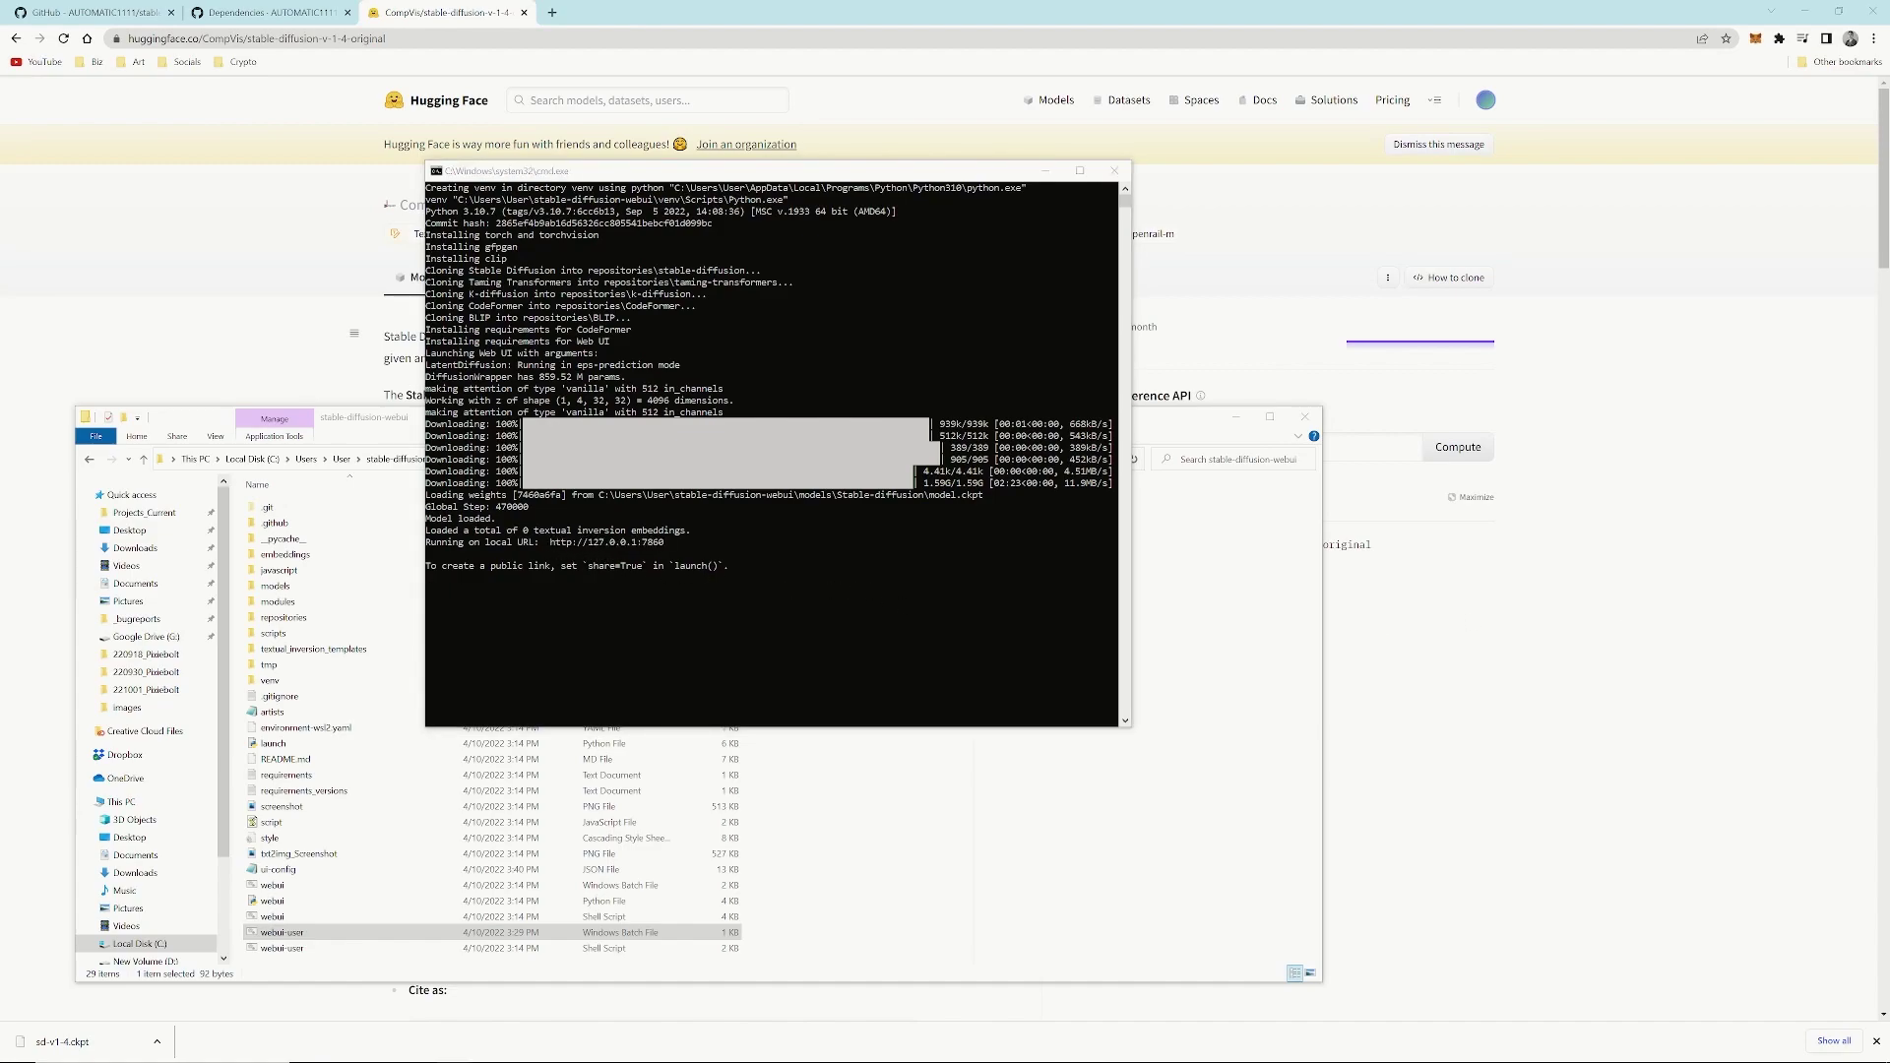
- Load the local web UI address 127.0.0.1:7860 in Chrome
left_click(256, 37)
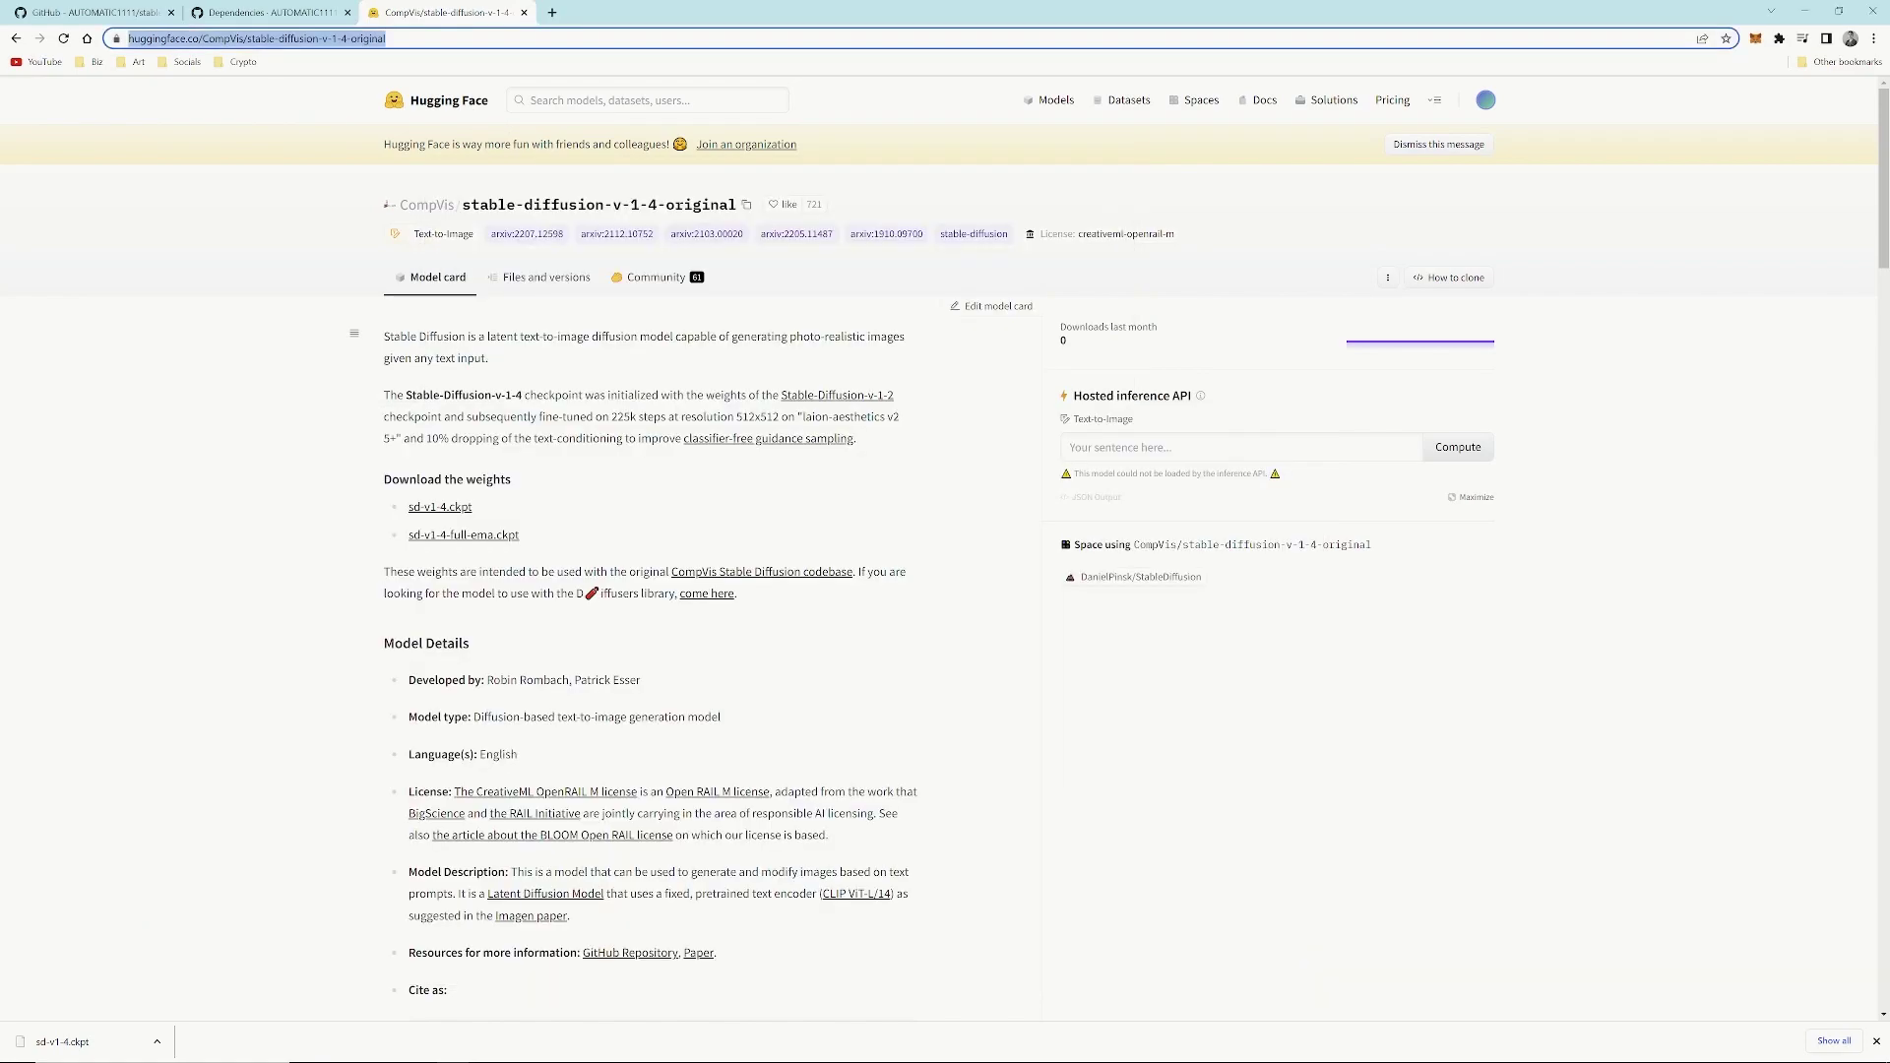
key("ctrl+v")
key("Return")
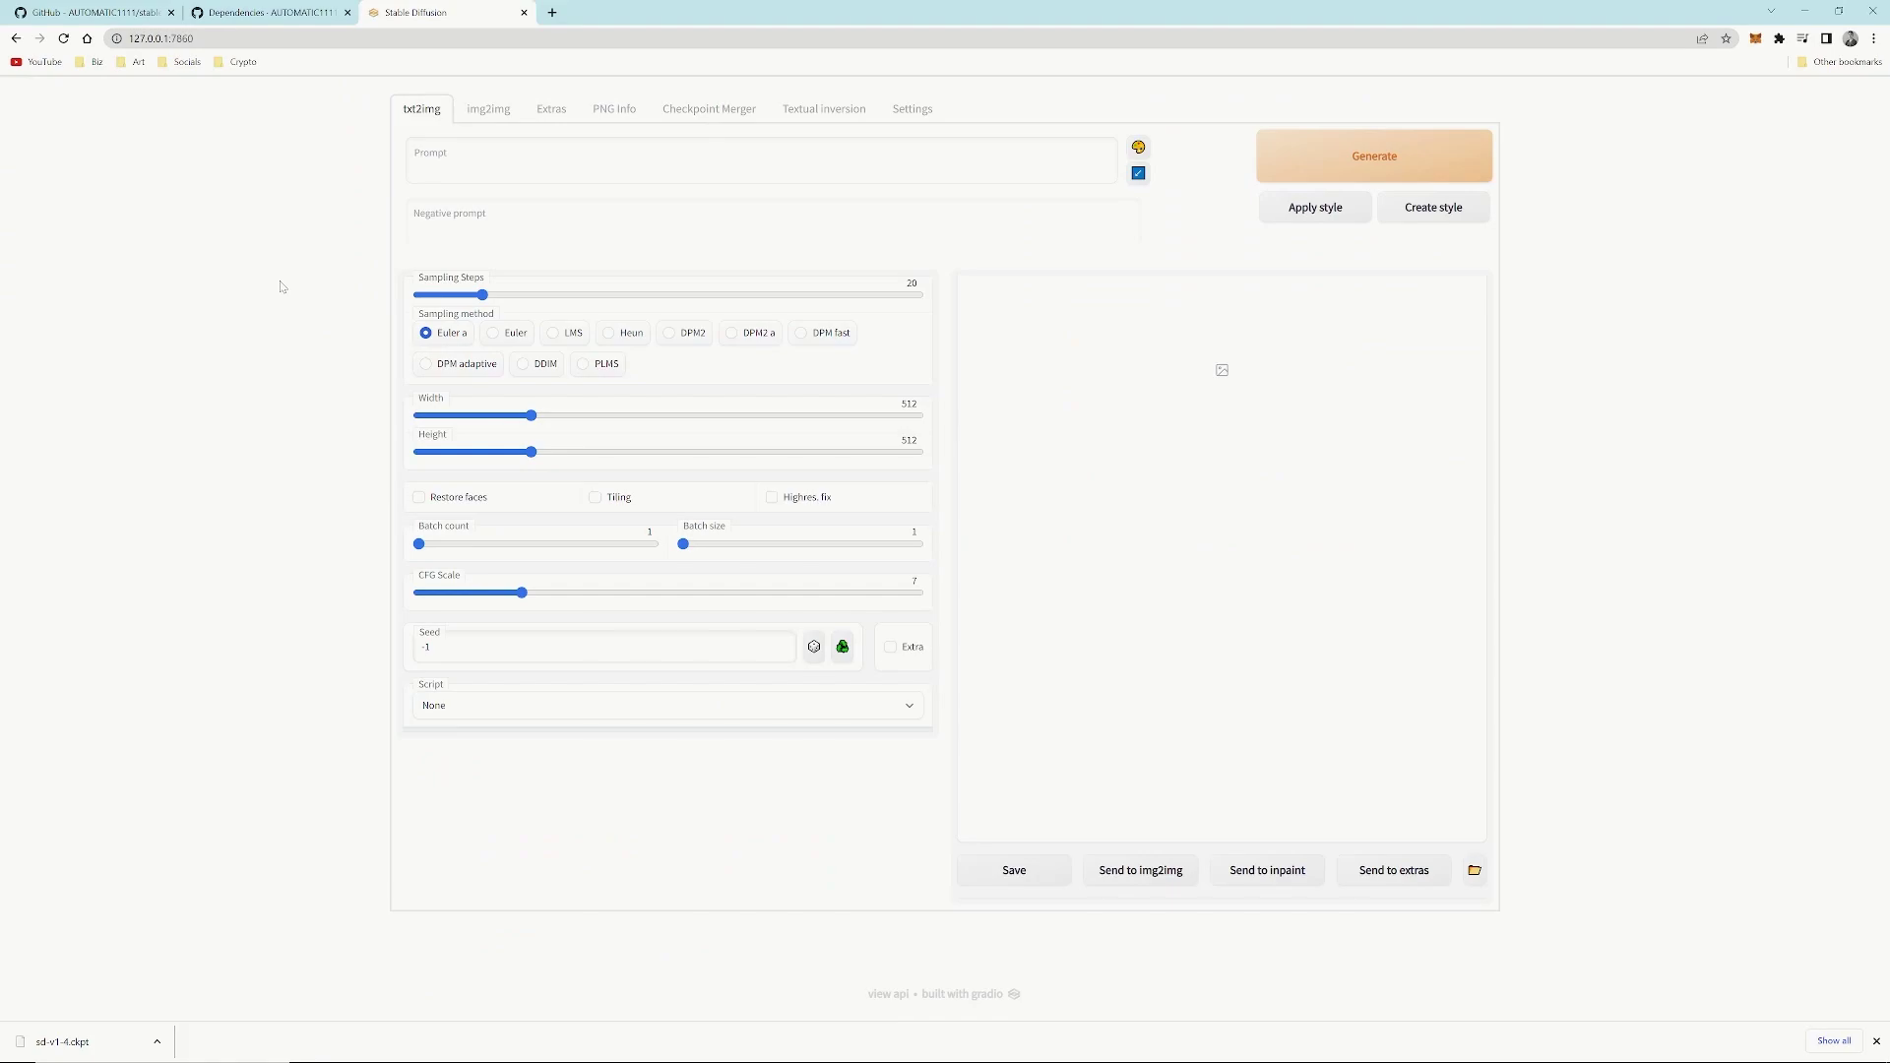
- Browse img2img, Extras, PNG Info, Checkpoint Merger, Textual inversion and Settings, ending back on txt2img
left_click(489, 109)
left_click(549, 111)
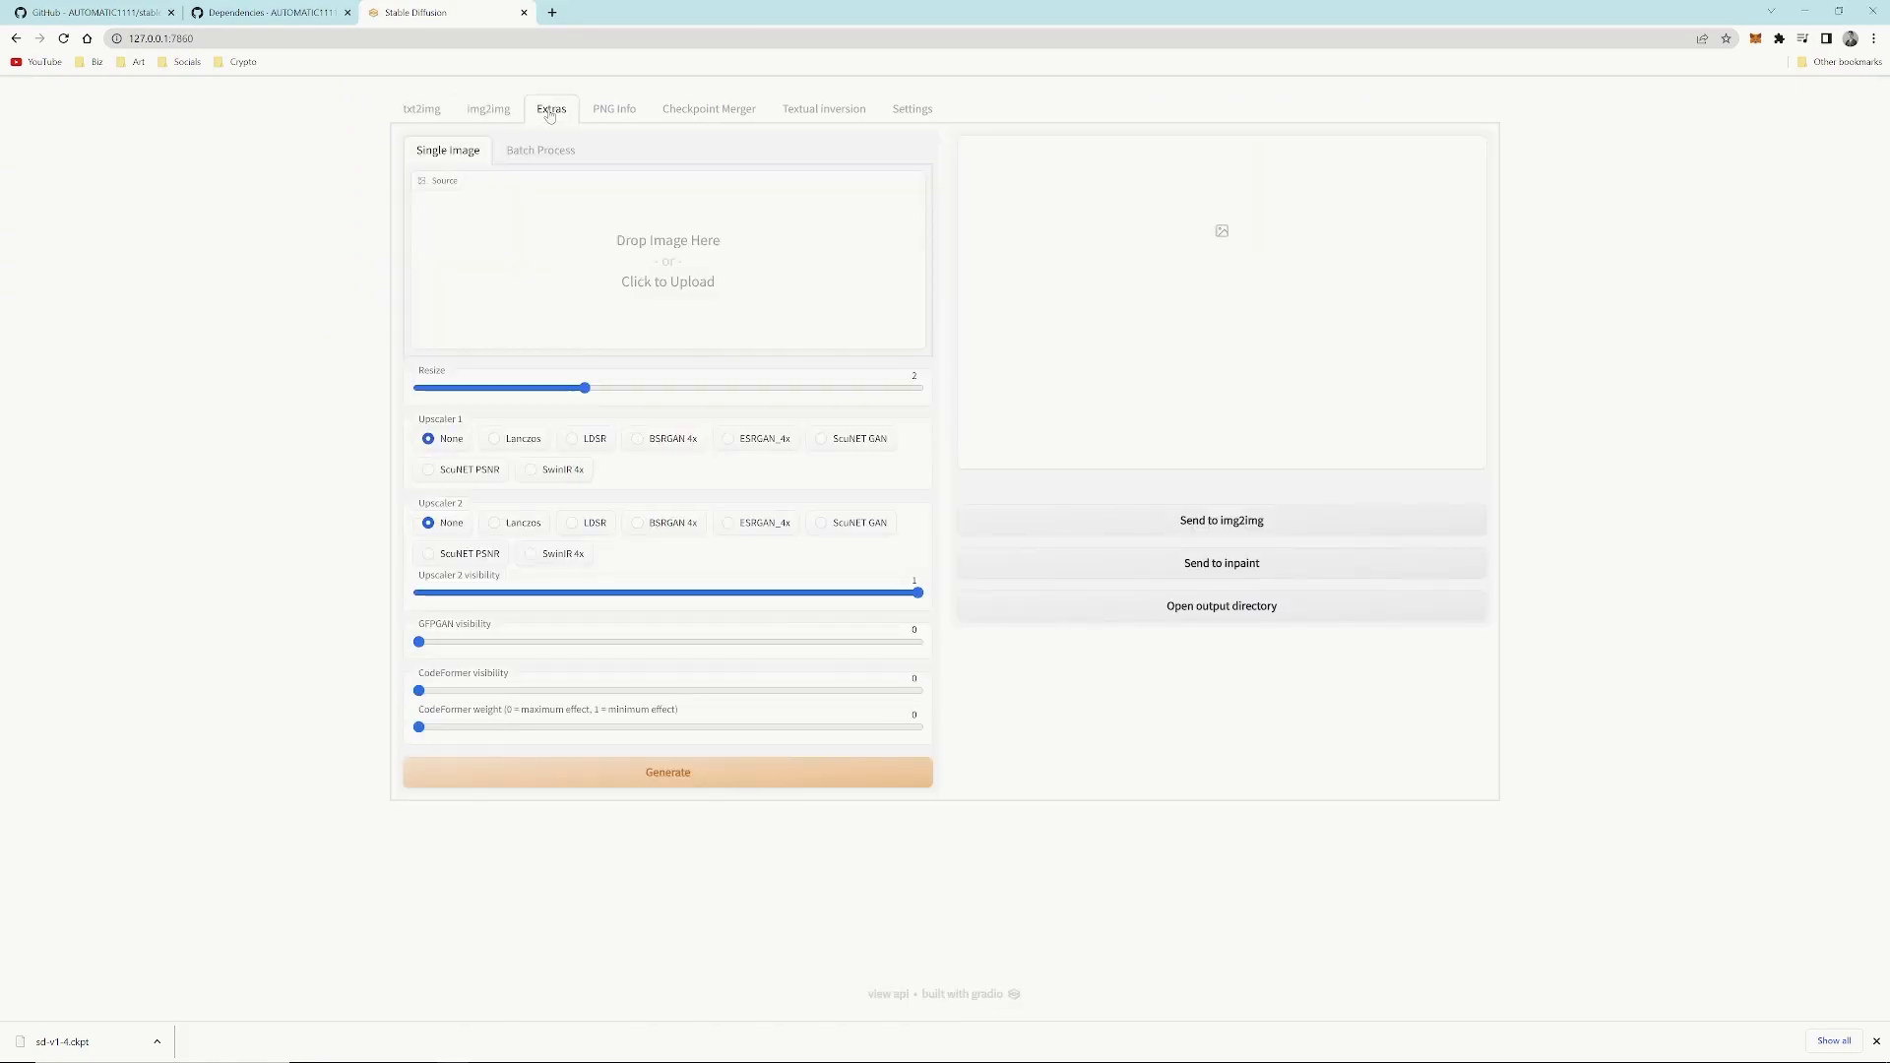
left_click(612, 111)
left_click(700, 117)
left_click(827, 111)
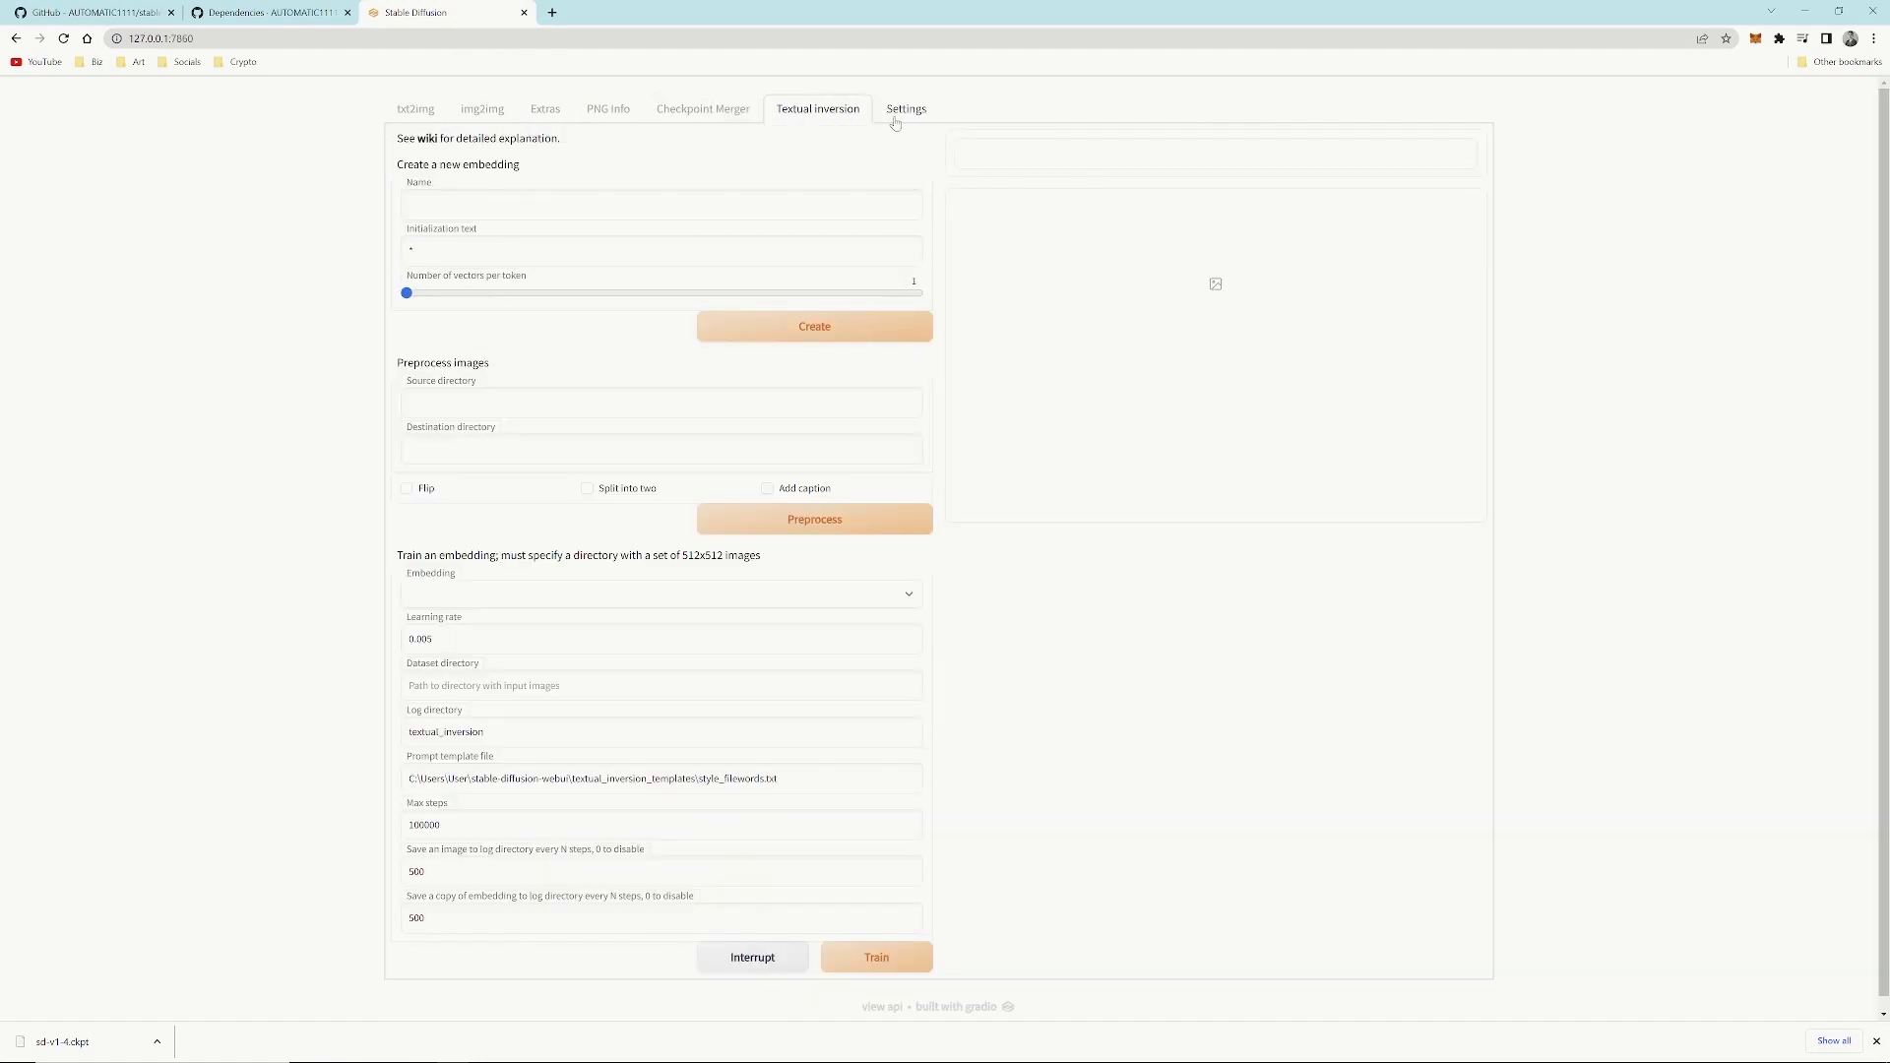
left_click(908, 111)
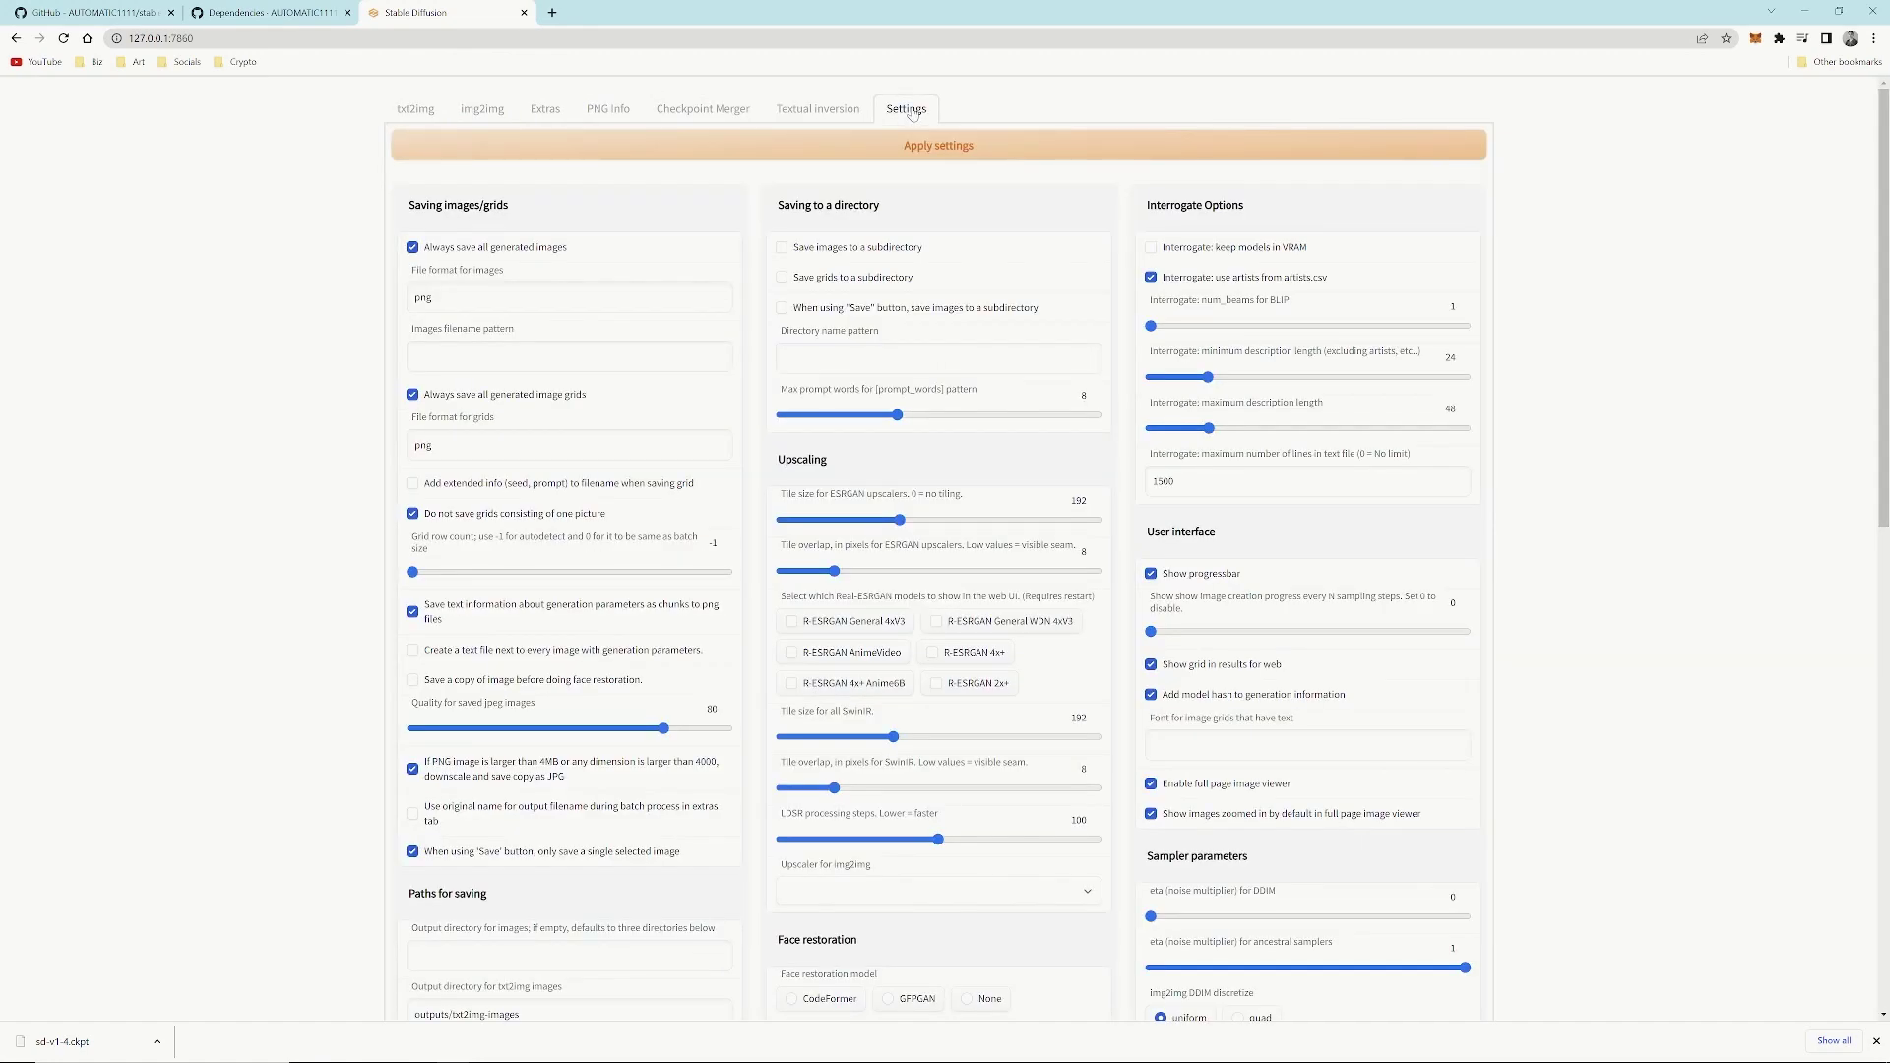
left_click(409, 115)
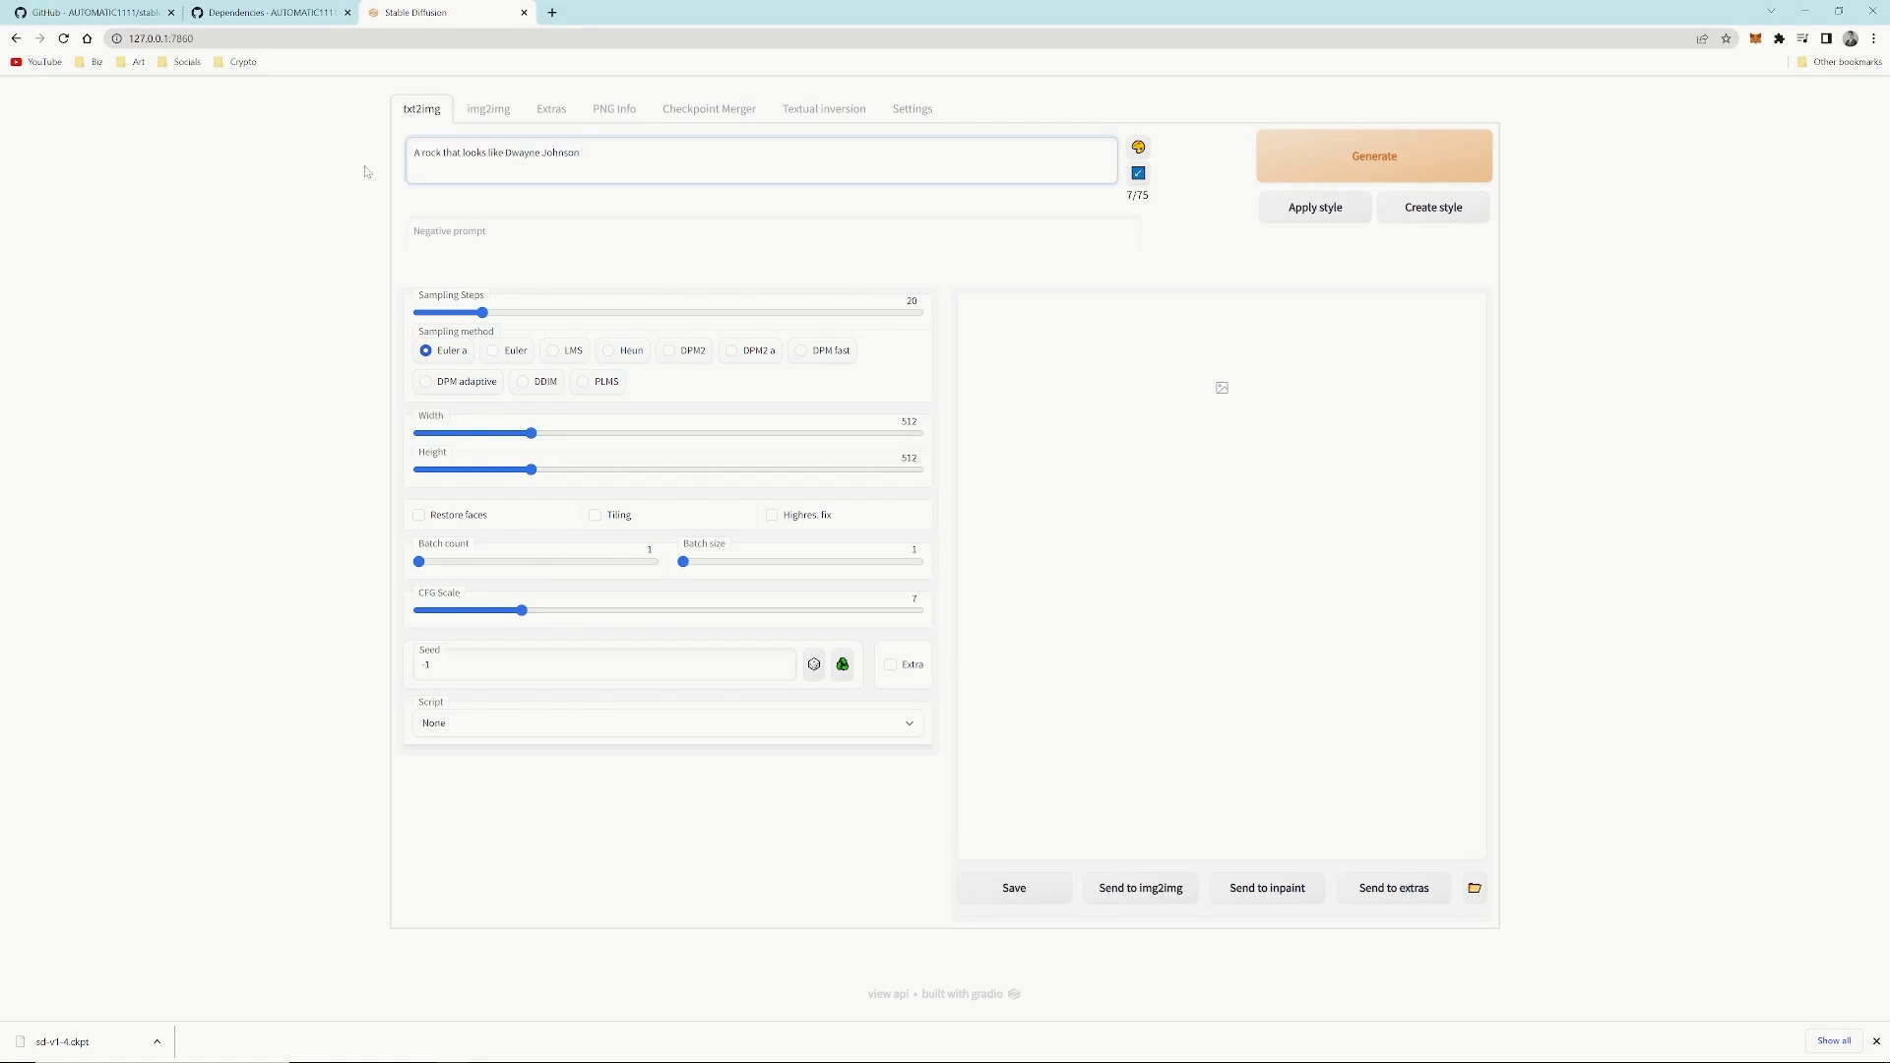
- Remove the trailing blank line from the rock-celebrity prompt and generate a 512×512 image at 20 steps
key("BackSpace")
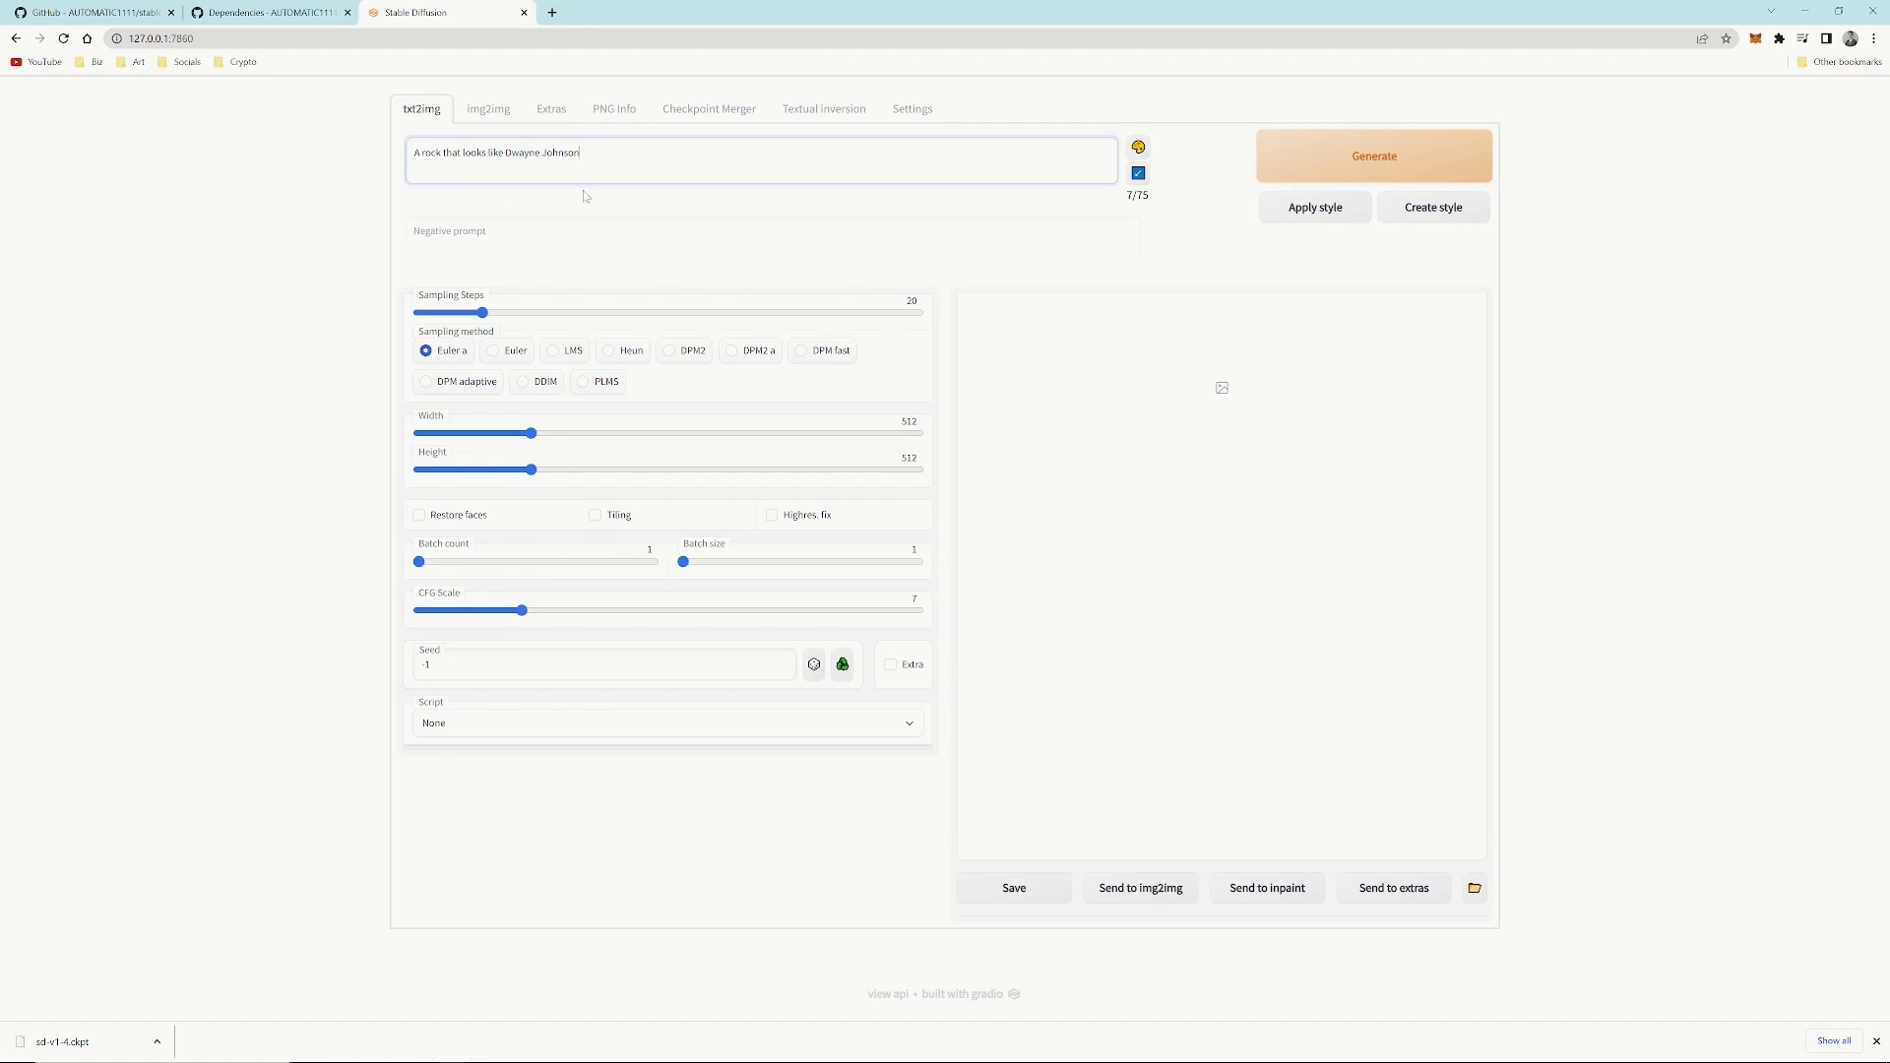
left_click(1439, 166)
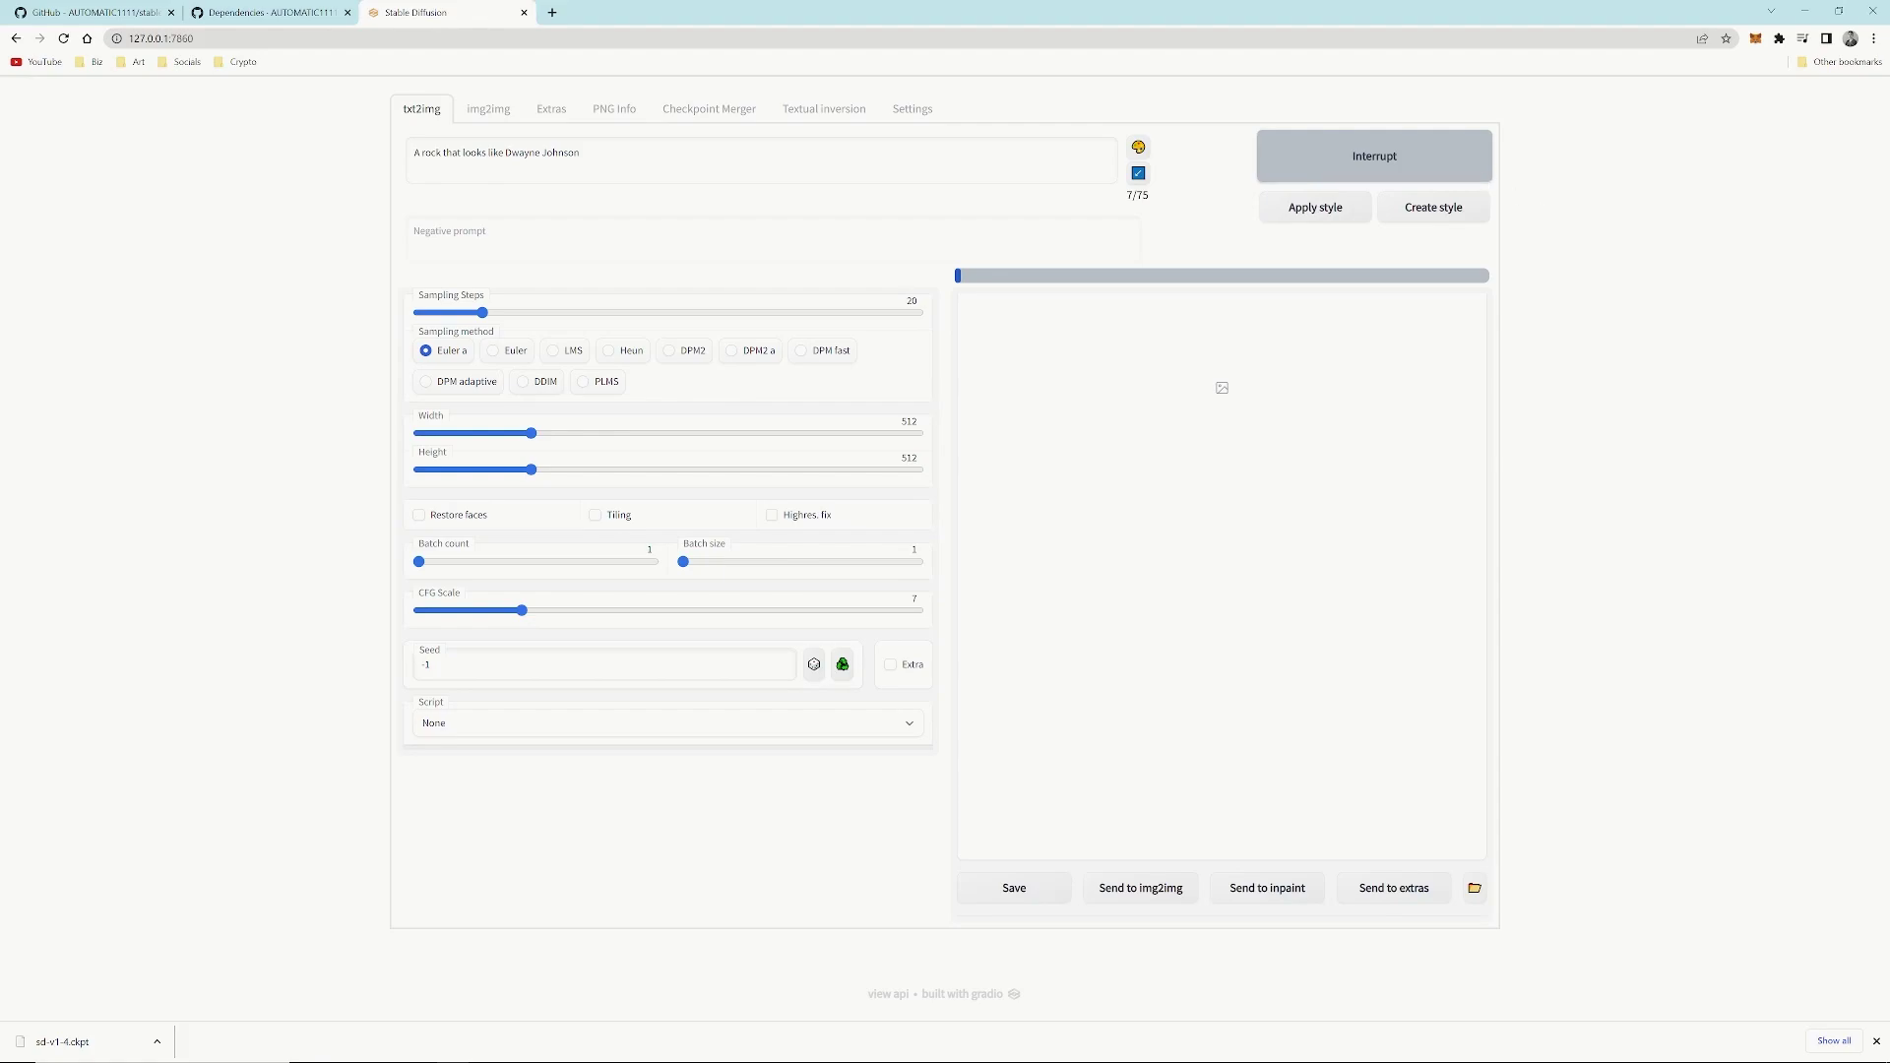